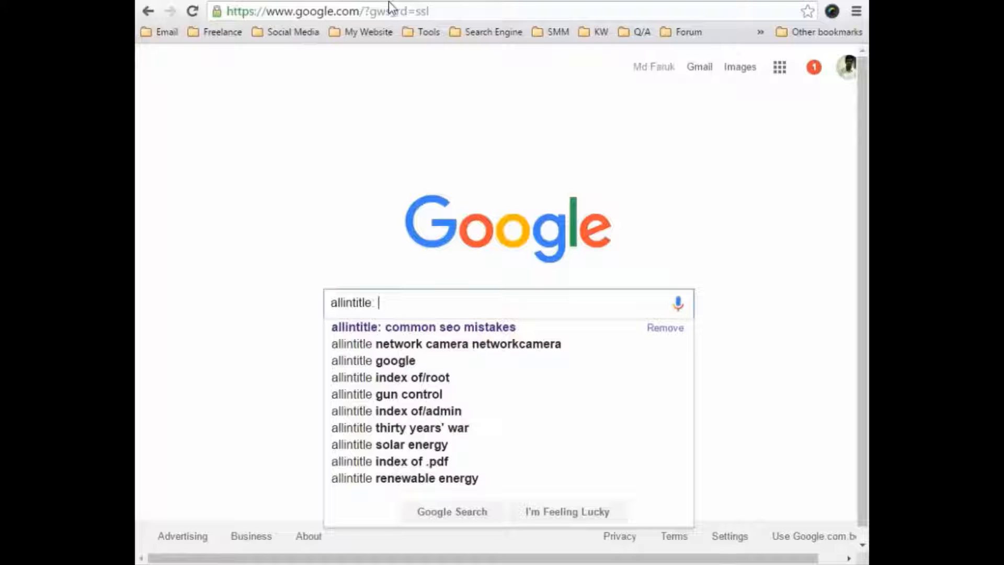
Search for "allintitle: common seo mistakes" using the suggested query, and repeat the search without the allintitle: operator.
key("Down")
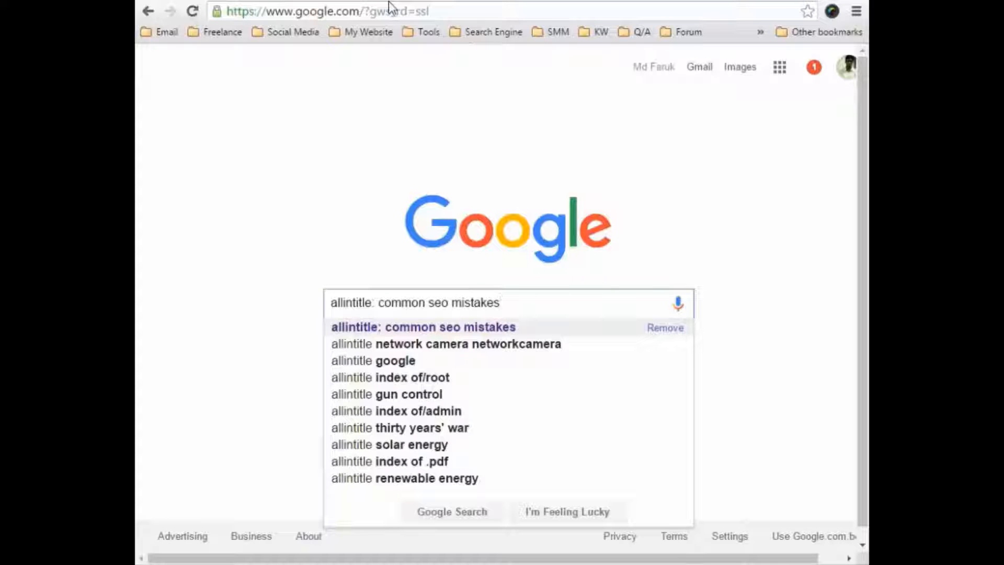
key("Return")
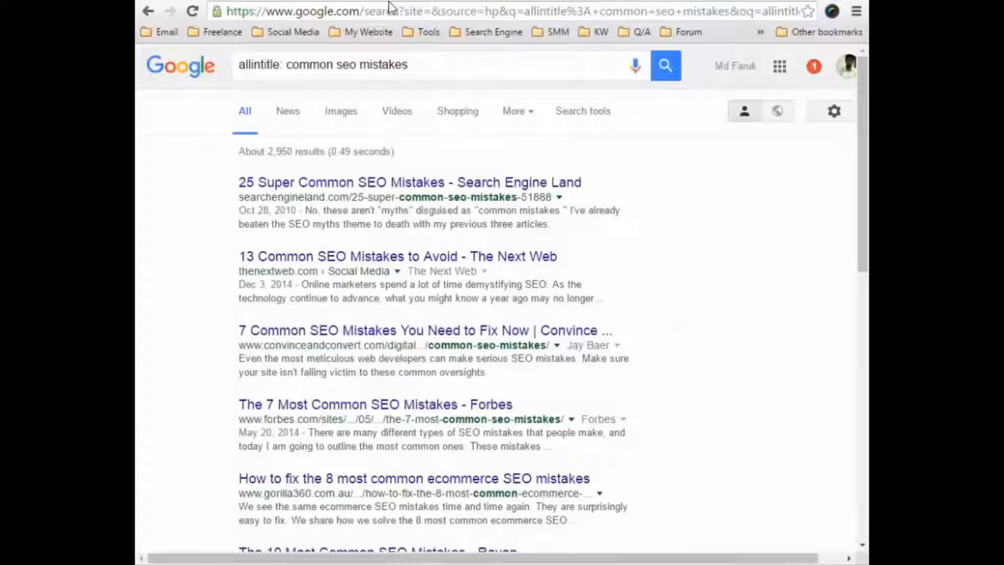
left_click_drag(286, 65, 189, 64)
key("BackSpace")
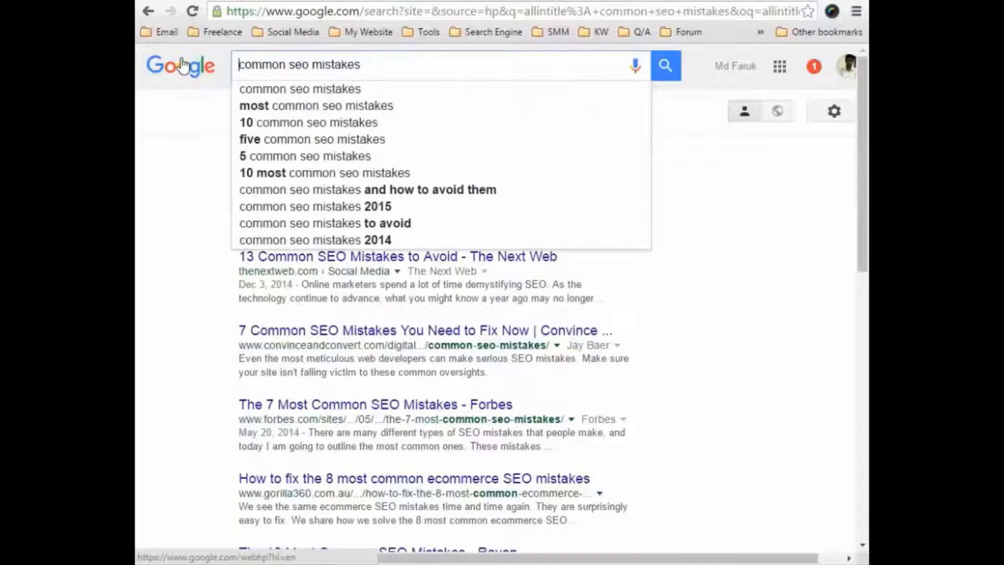
key("Return")
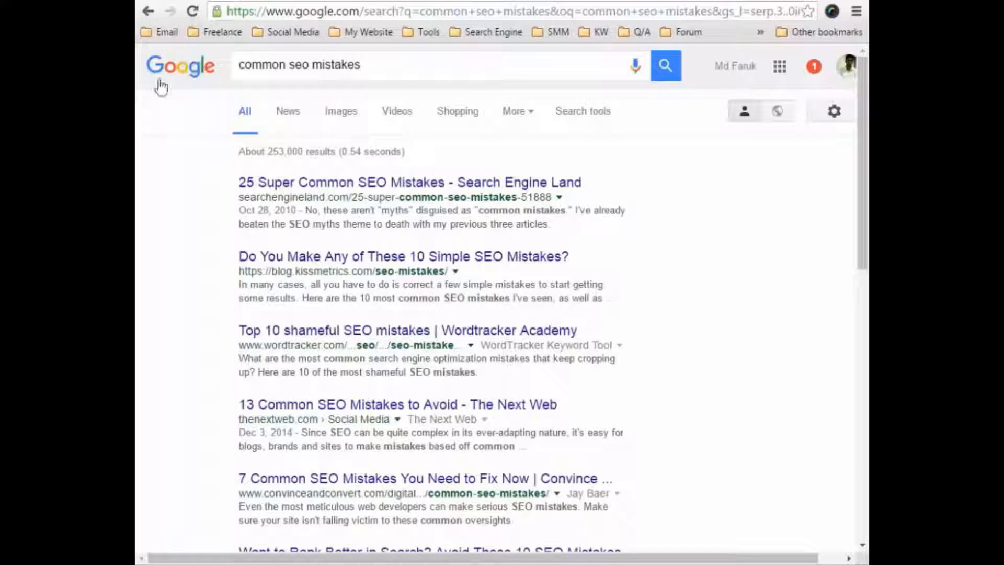
Add the allintitle: operator back in front of "common seo mistakes" and run the search.
left_click(332, 57)
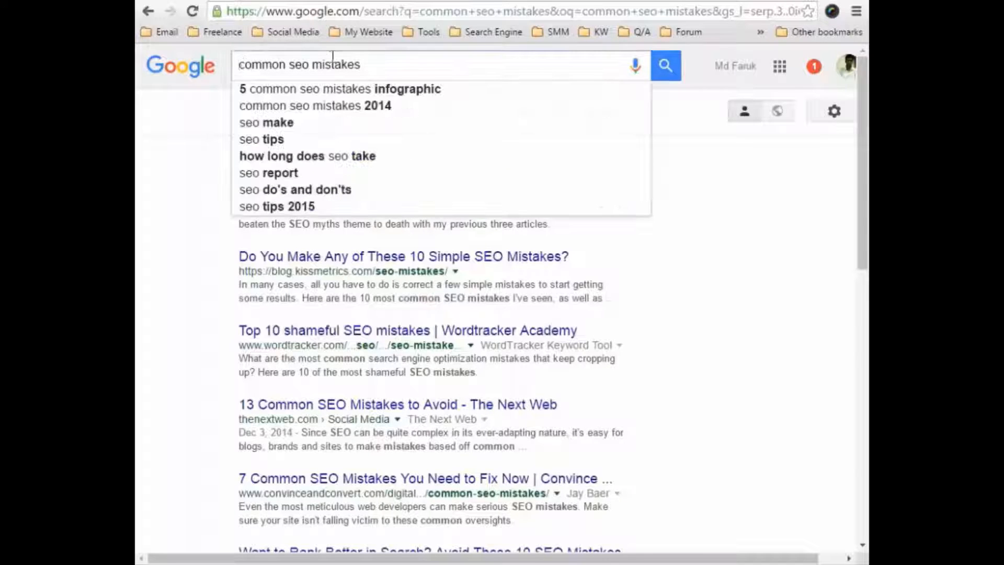
type("allintitle:")
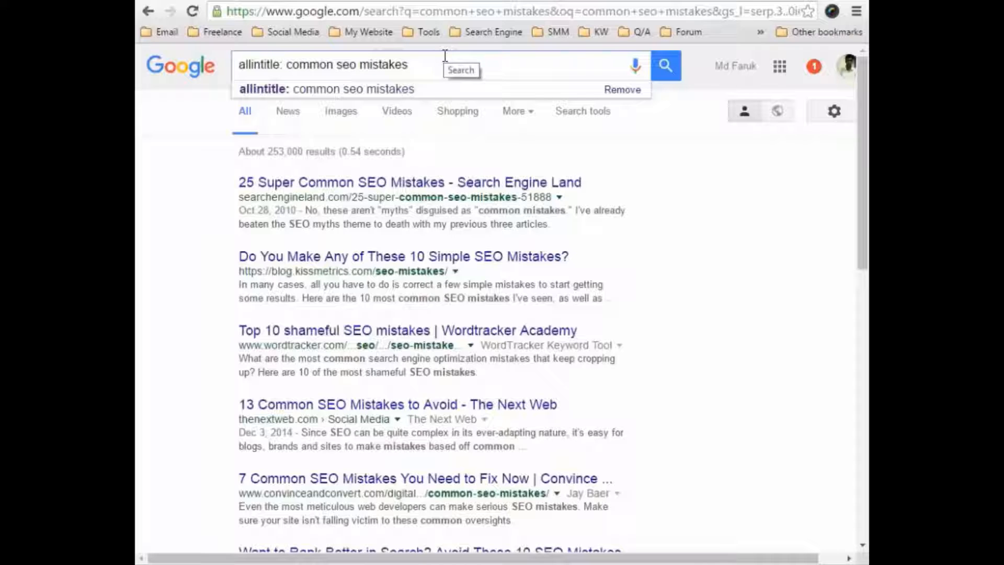
key("Return")
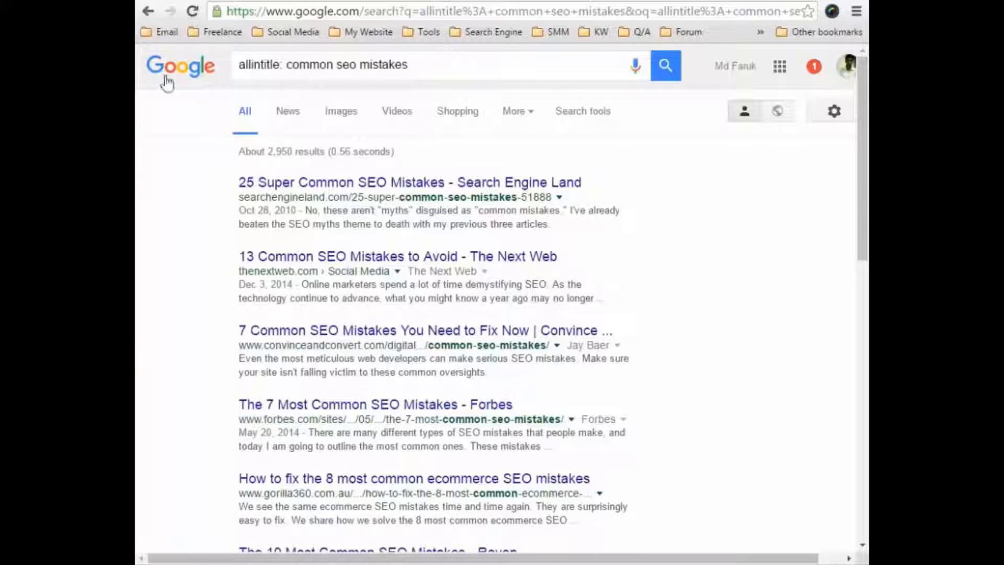
Change the search operator to allinurl: in front of "common seo mistakes" and run the search.
left_click(281, 68)
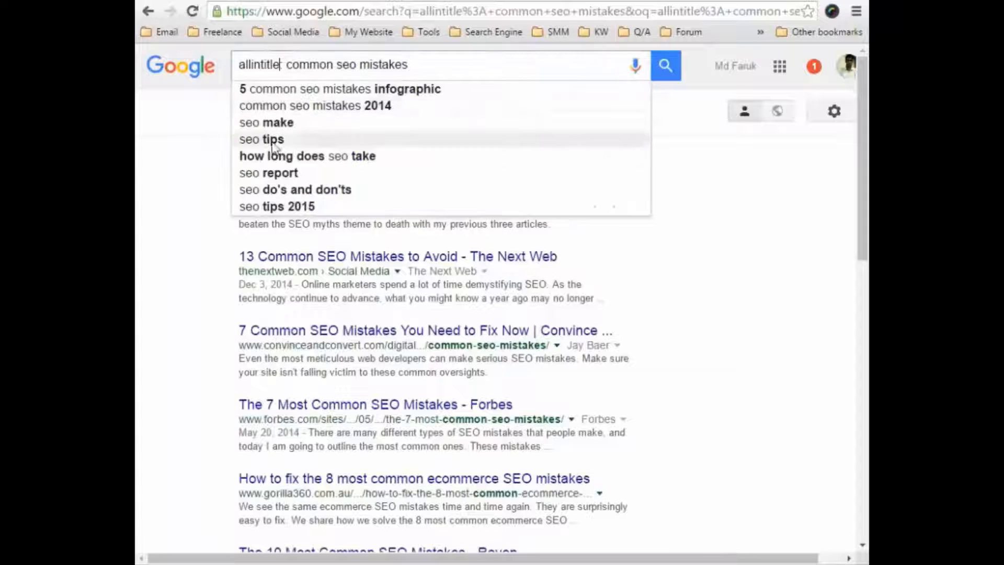
key("BackSpace")
key("BackSpace")
key("BackSpace")
key("BackSpace")
key("BackSpace")
key("BackSpace")
type("url:")
key("Return")
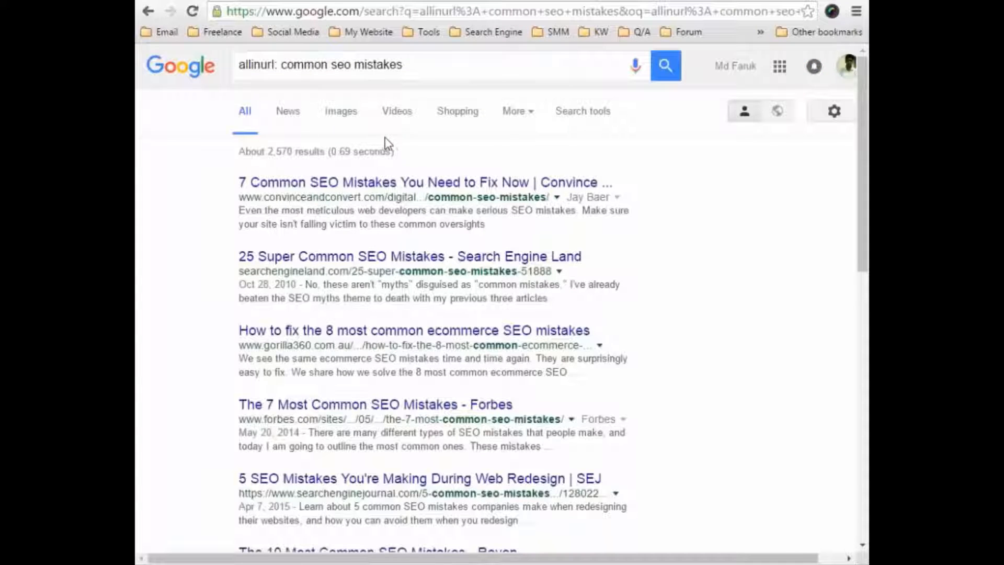
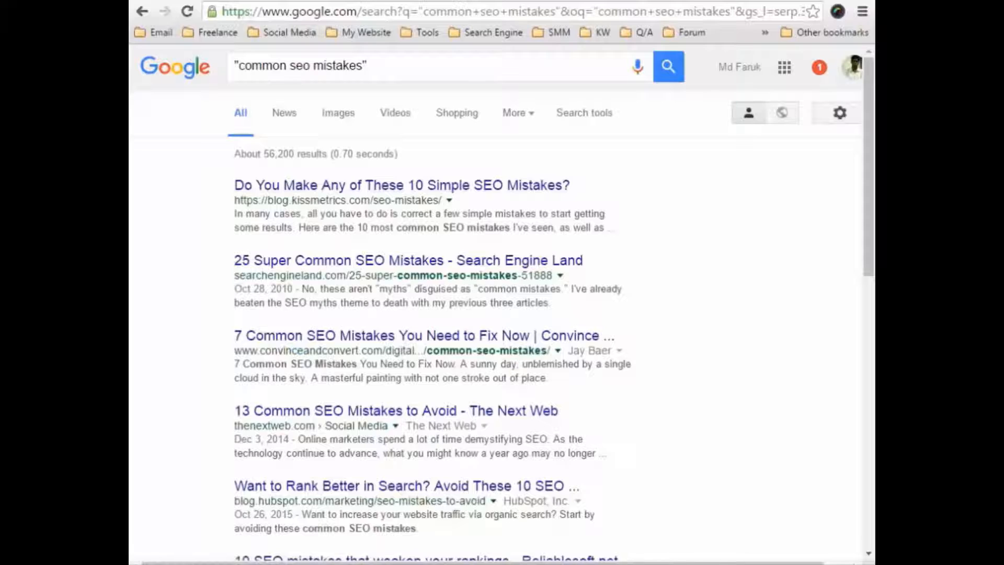
Open a new browser tab and load the keyword tools bookmarked in the KW folder.
left_click(624, 0)
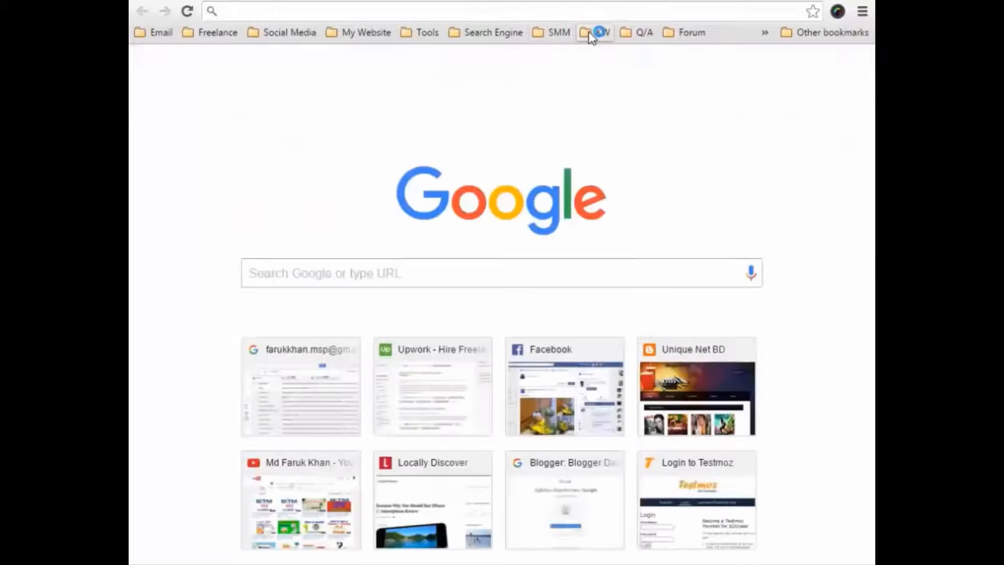
left_click(598, 33)
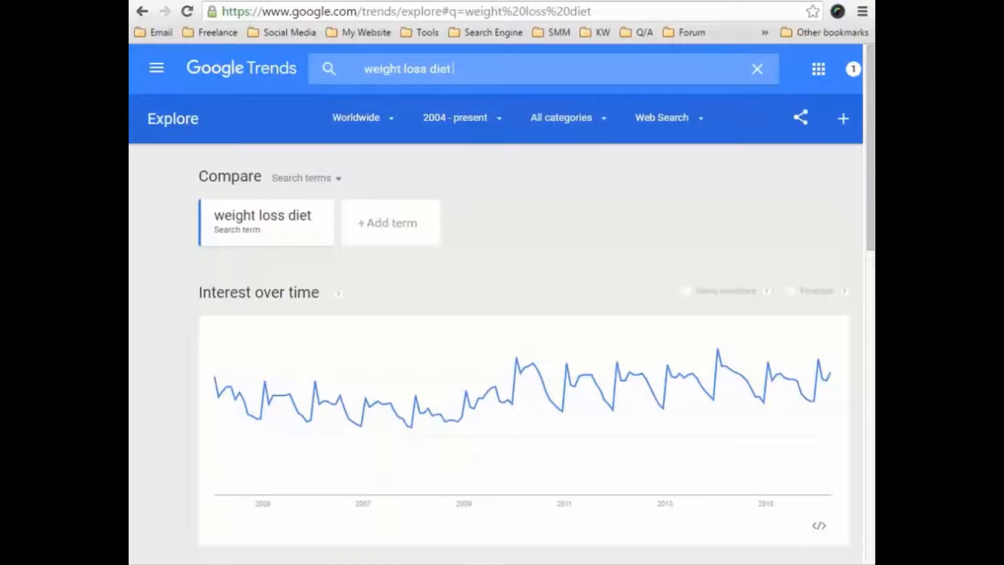
Open Microsoft Excel 2010 with a blank workbook.
key("super")
scroll(675, 261, "down", 3)
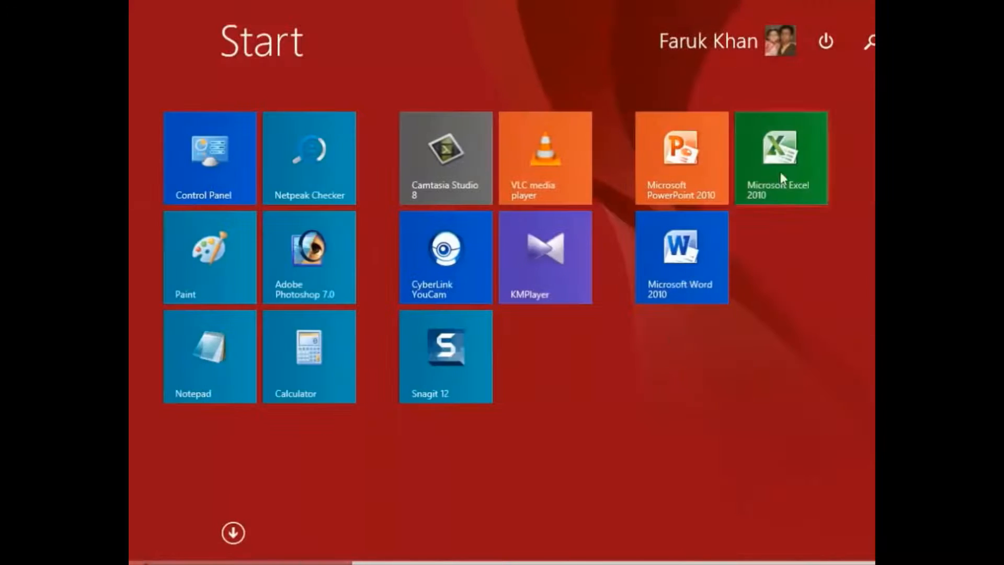
left_click(780, 171)
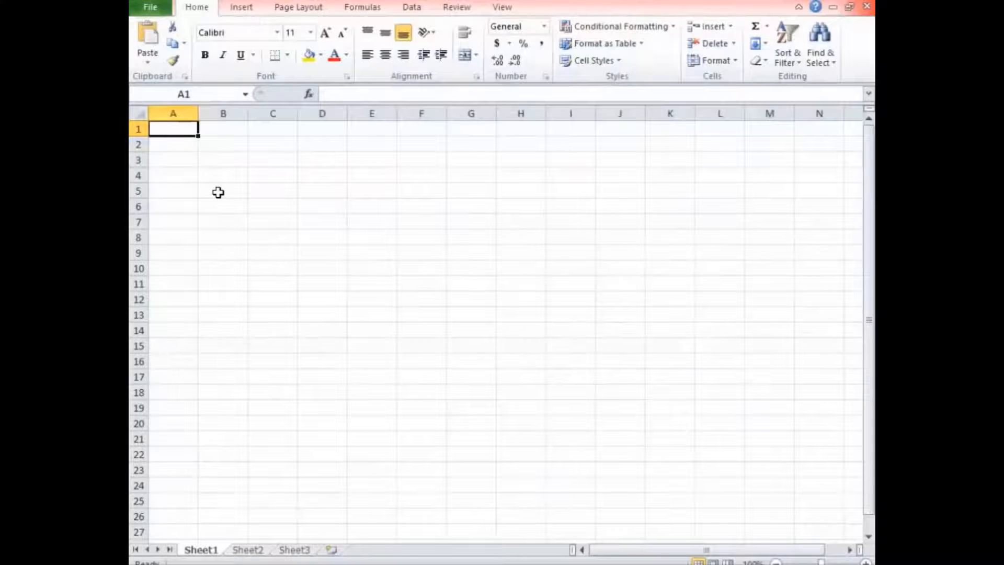
Enter the heading "Keywords Idea" in cell A1 and fit column A to its text.
type("Keywords")
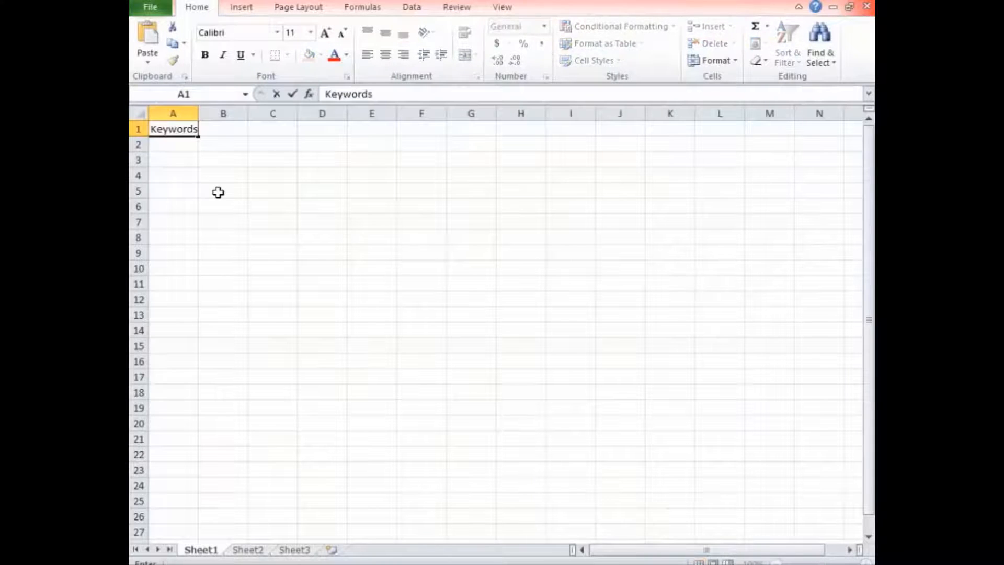
type(" led")
key("BackSpace")
key("BackSpace")
type("dea")
key("Return")
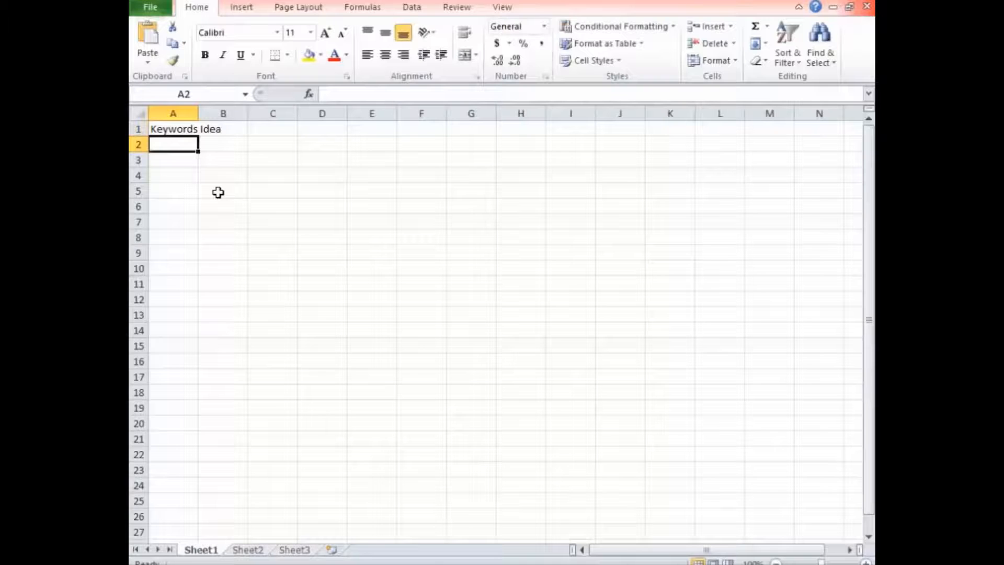
double_click(198, 111)
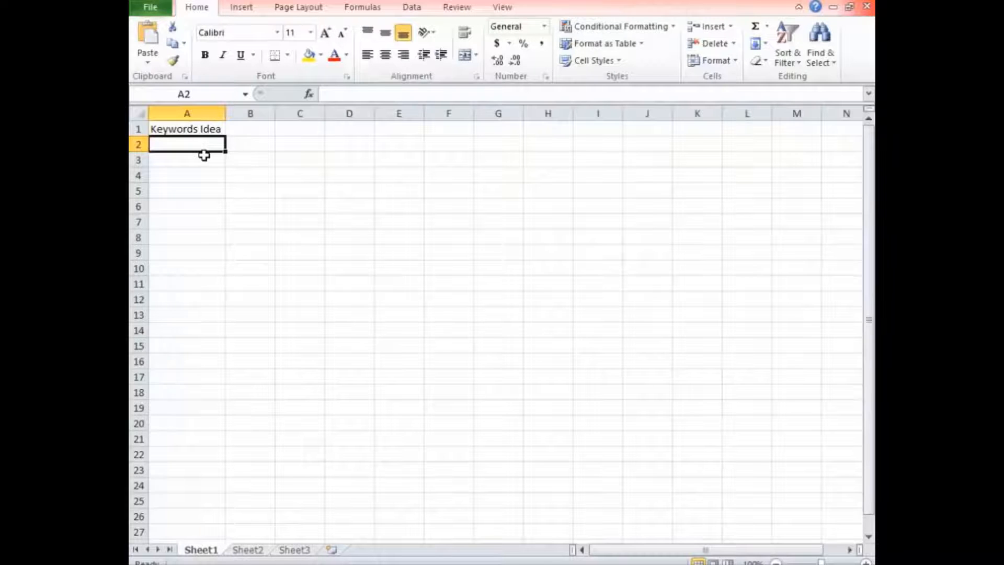
Enter "Weight loss" in A2 and "weight loss tips" in A3, and widen column A slightly.
type("Weight")
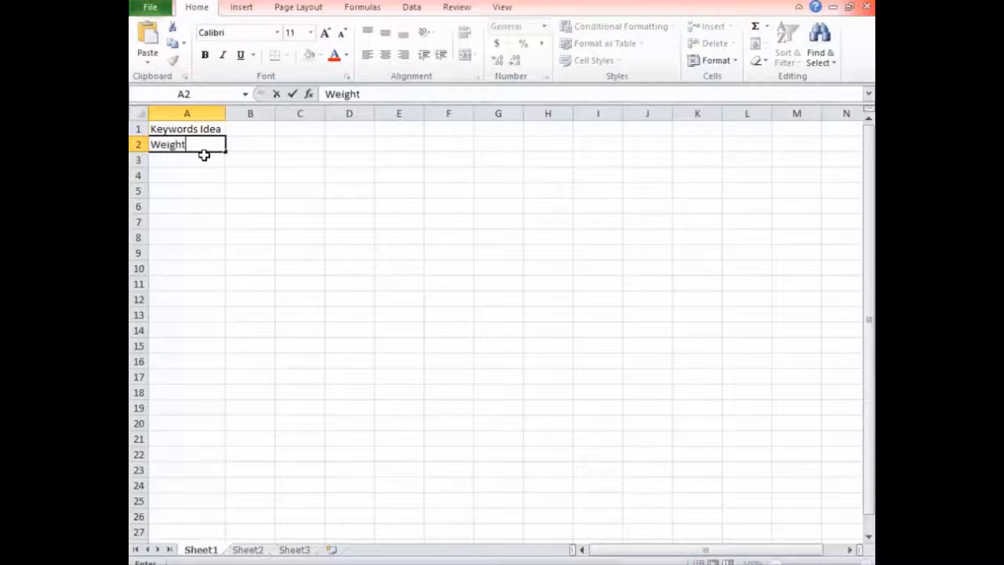
type(" loss")
key("Return")
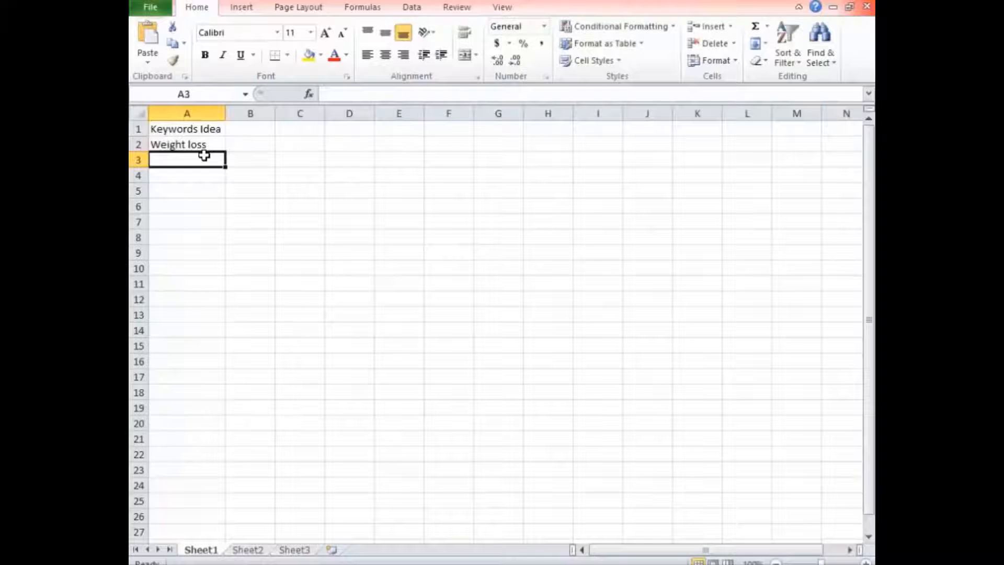
type("wei")
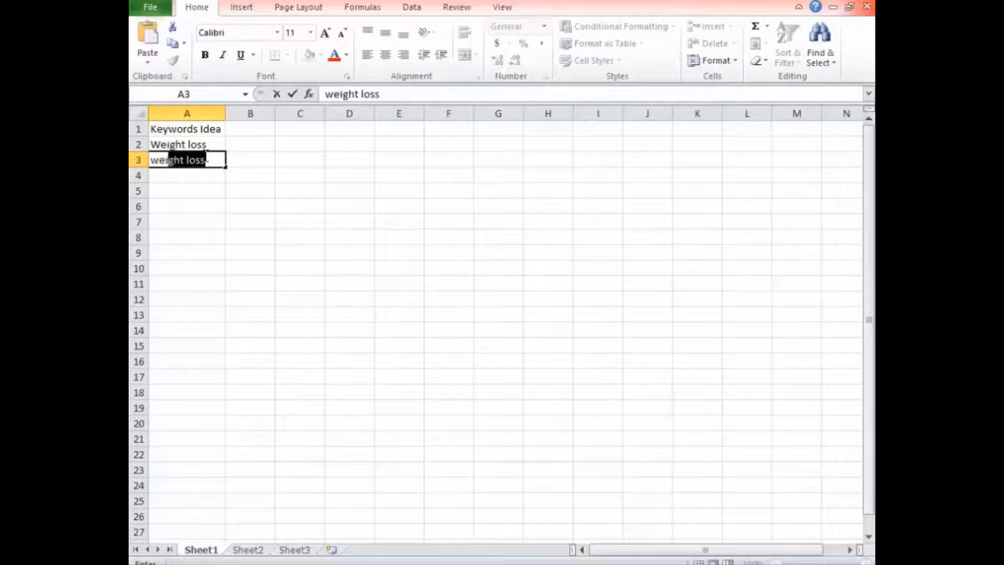
type("ght loss ti")
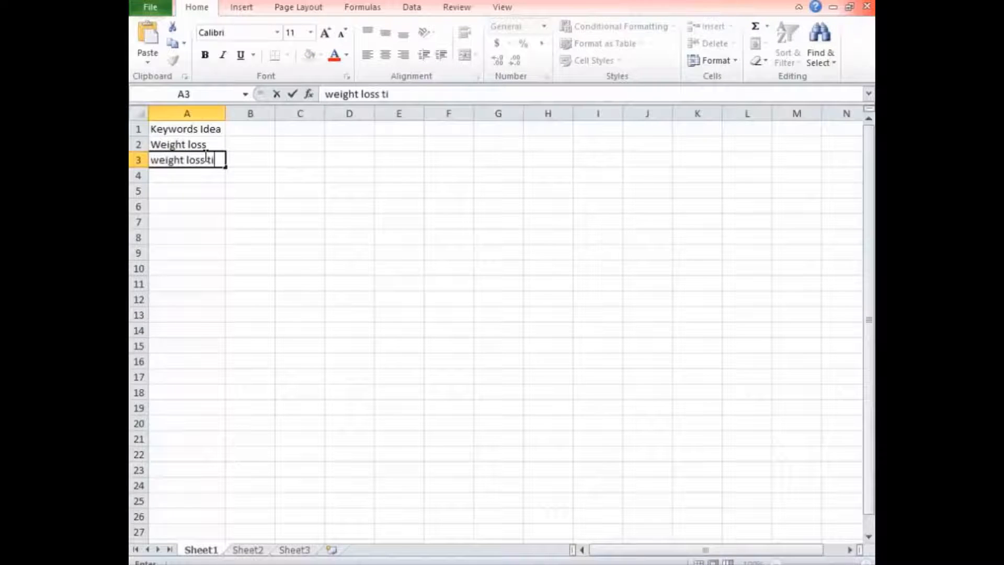
type("ps")
key("Return")
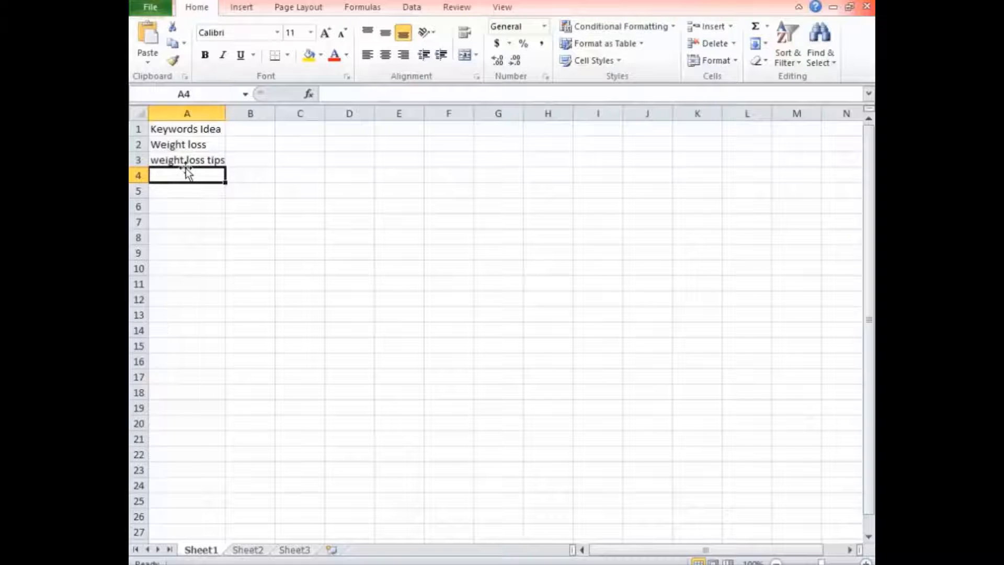
left_click_drag(226, 113, 229, 112)
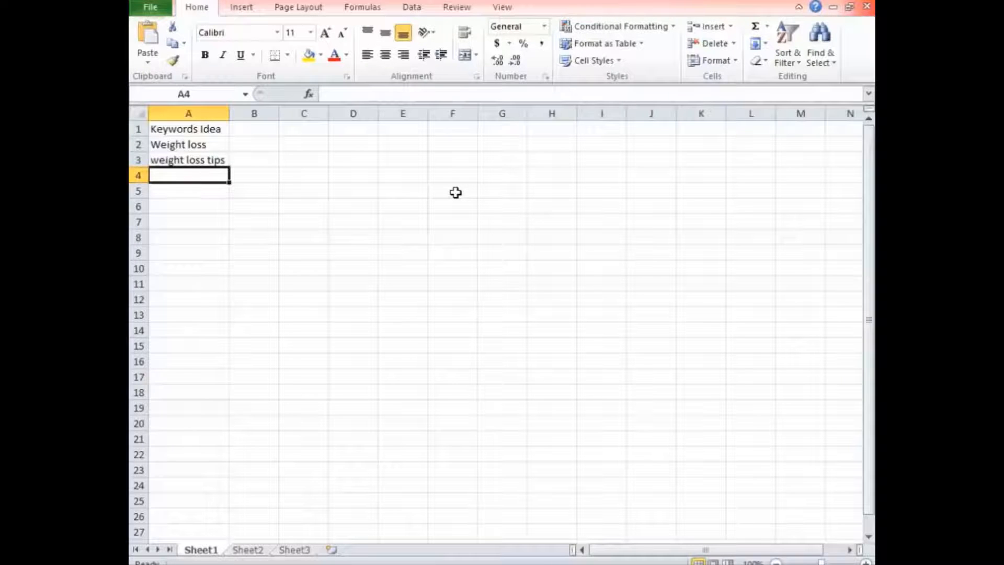
Copy "Weight loss" from A2 and search for it on Google in the browser, replacing the old query.
left_click(206, 145)
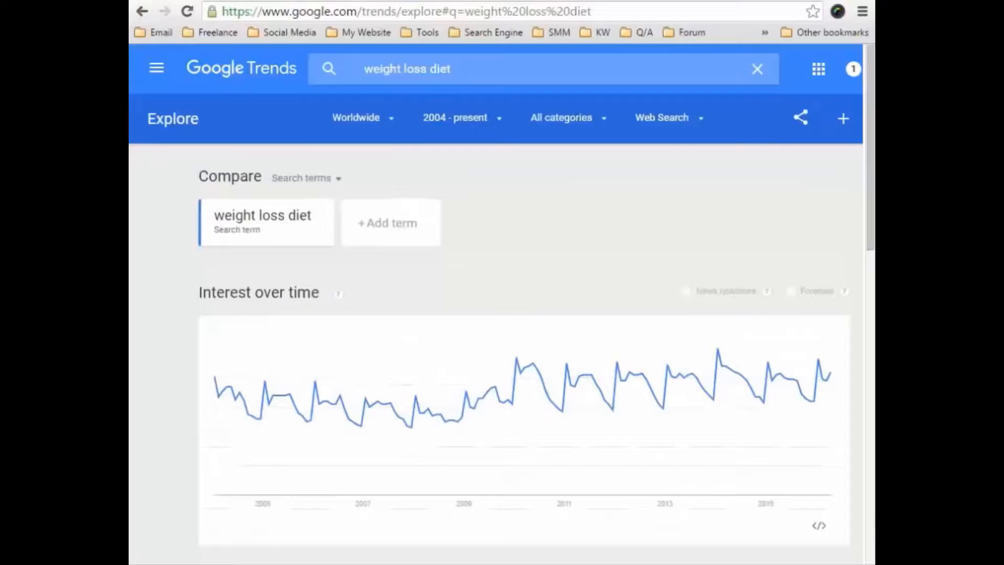
left_click(451, 69)
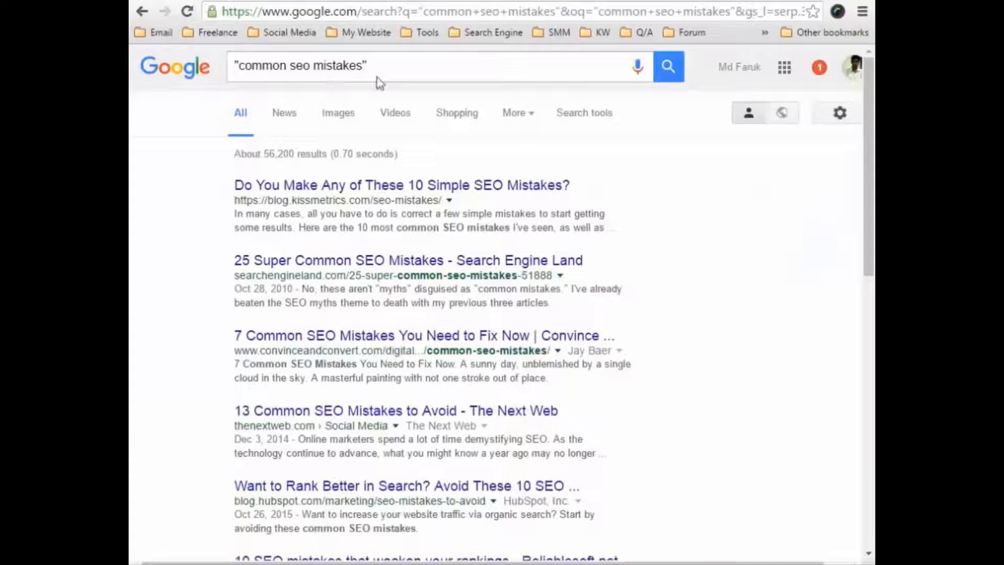
triple_click(389, 67)
type("Weight loss")
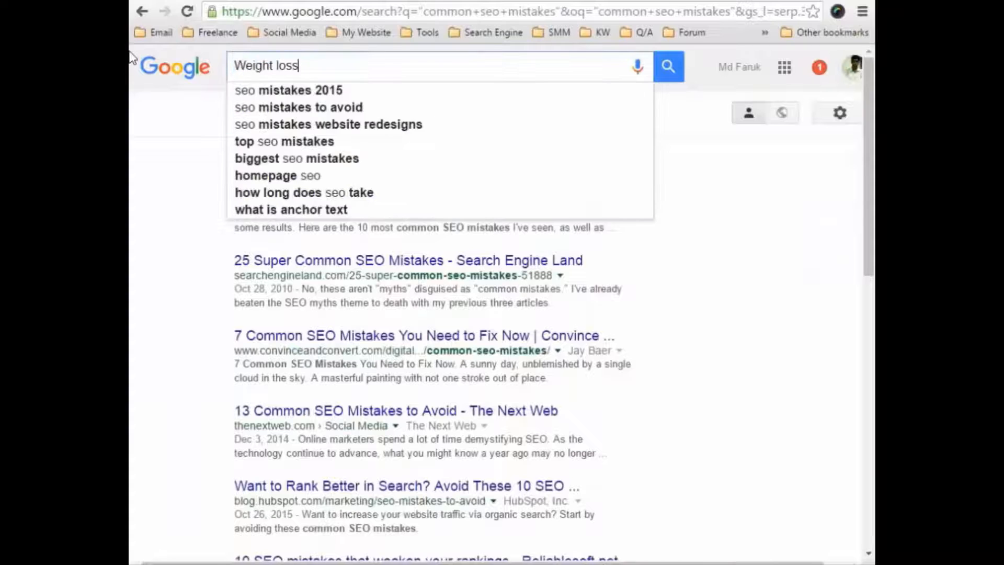
key("Return")
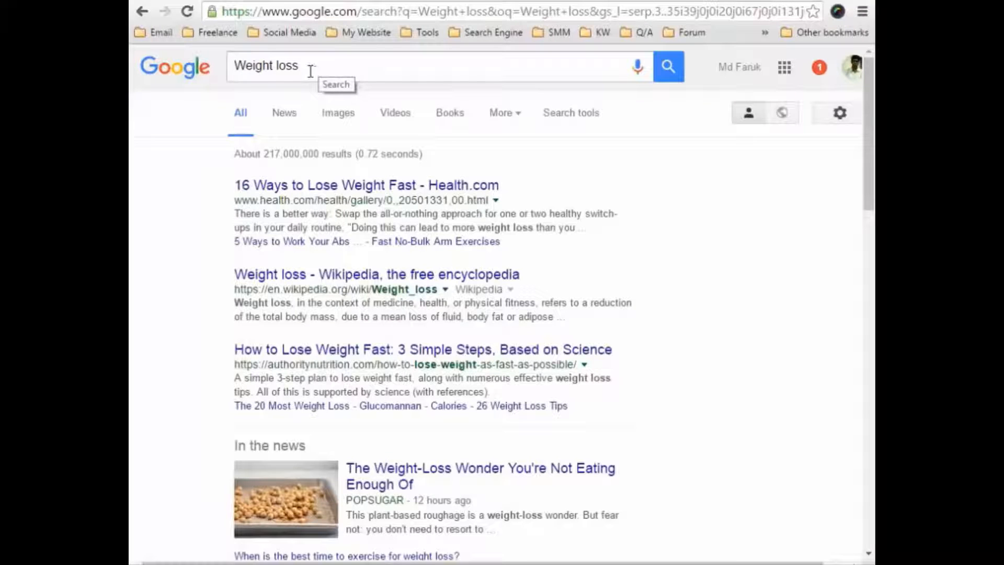
left_click_drag(312, 64, 205, 66)
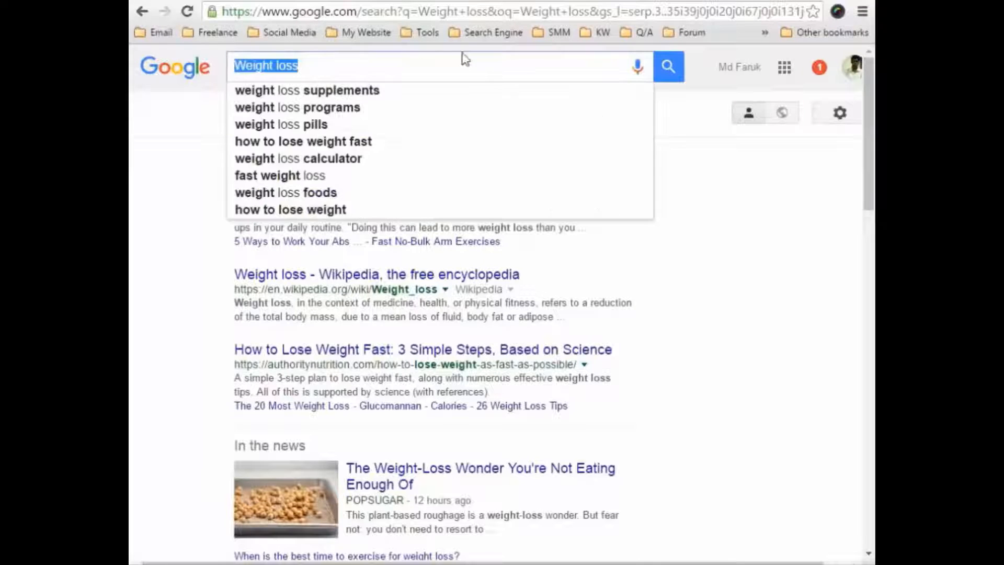
left_click(512, 76)
Copy all the searches related to Weight loss from the results page into a new Notepad document.
scroll(701, 204, "down", 15)
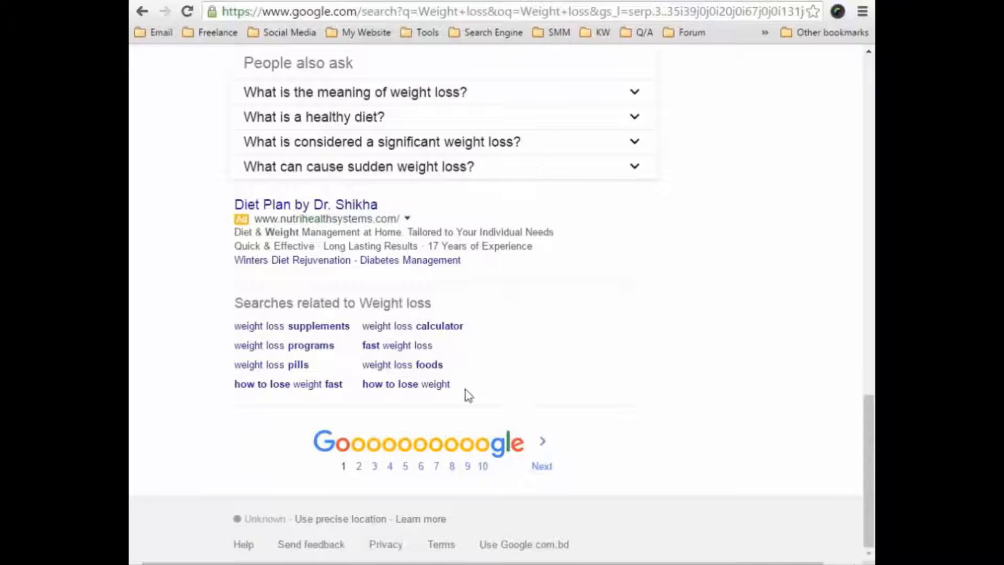
left_click_drag(468, 395, 248, 335)
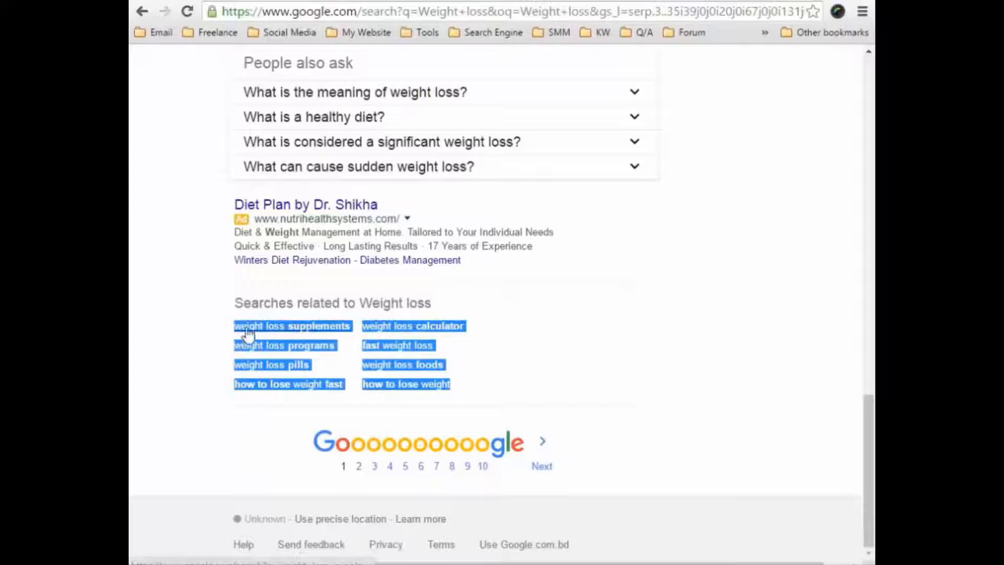
key("super")
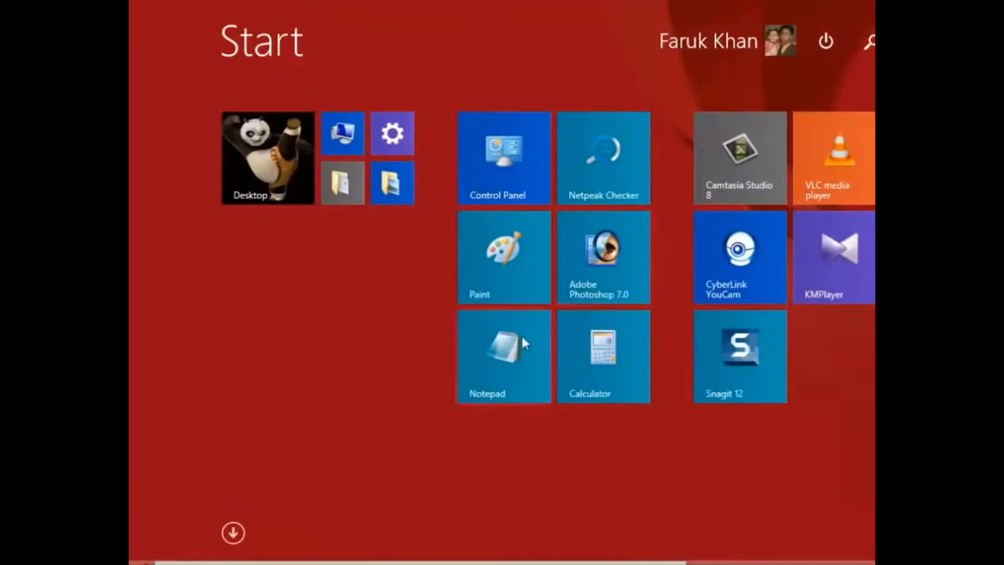
left_click(521, 337)
type("weight loss supplements weight loss programs weight loss pills how to lose weight fast weight loss calculator fast weight loss weight loss foods how to lose weight")
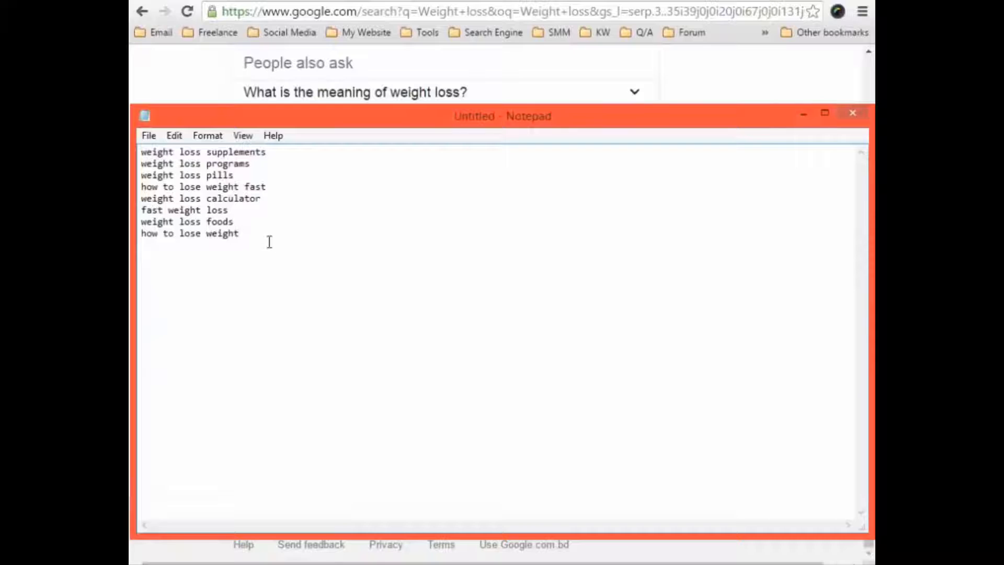
Copy the whole keyword list from Notepad into the Excel sheet starting at A4, and fit column A to the text.
left_click_drag(270, 241, 137, 153)
key("ctrl+c")
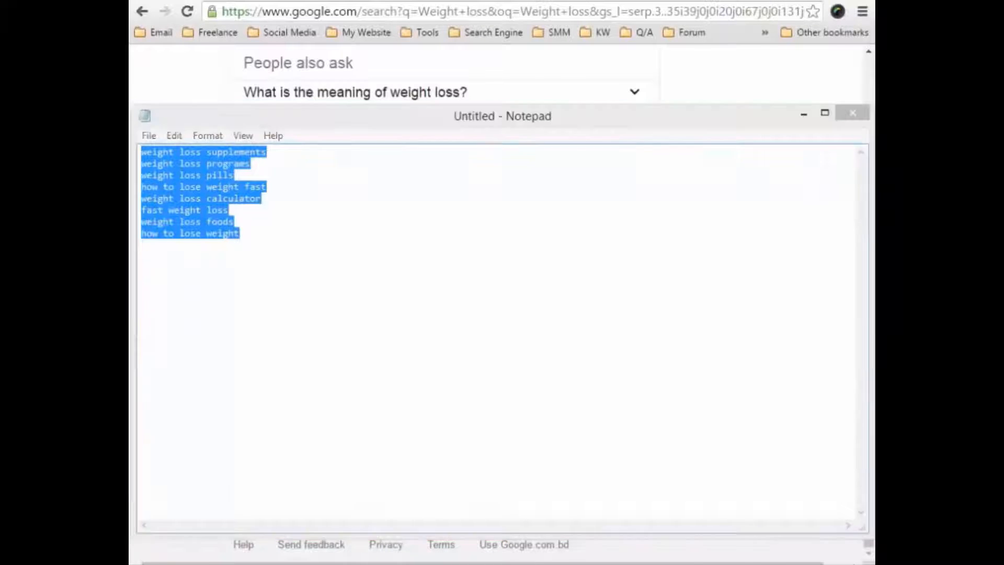
key("alt+Tab")
left_click(190, 175)
key("ctrl+v")
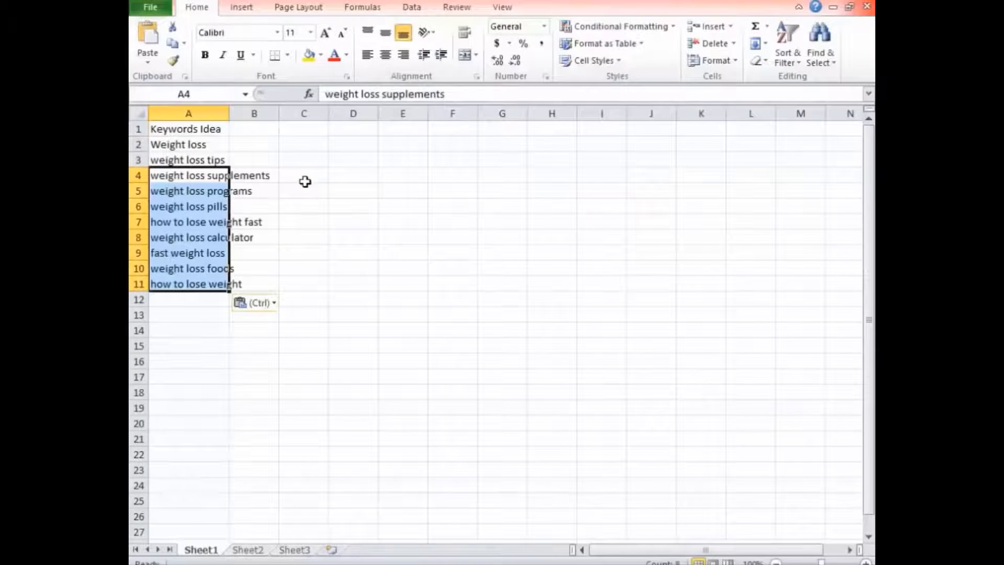
double_click(233, 120)
left_click(379, 241)
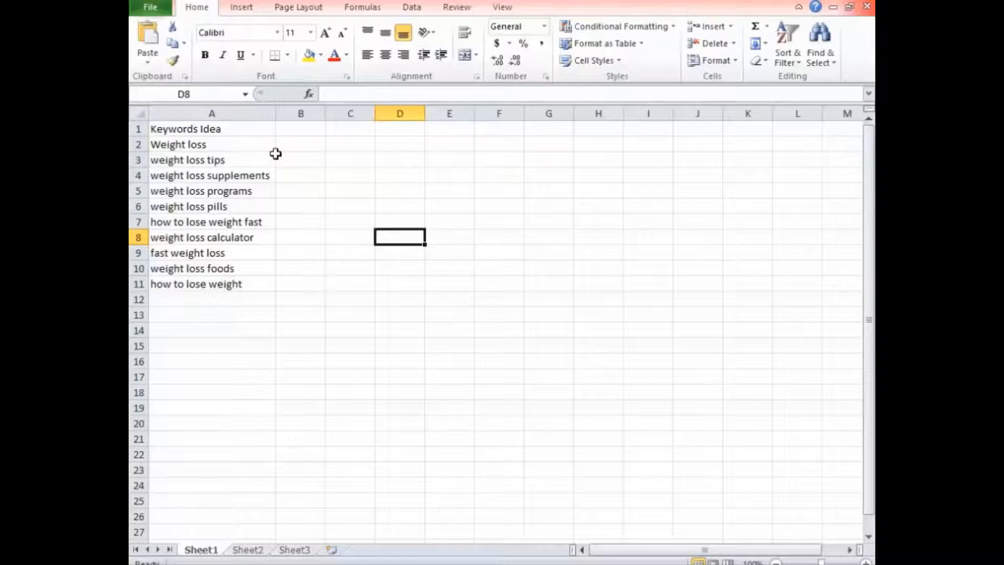
Copy "weight loss supplements" from A4 and search for it on Google in the browser.
left_click(254, 175)
key("ctrl+c")
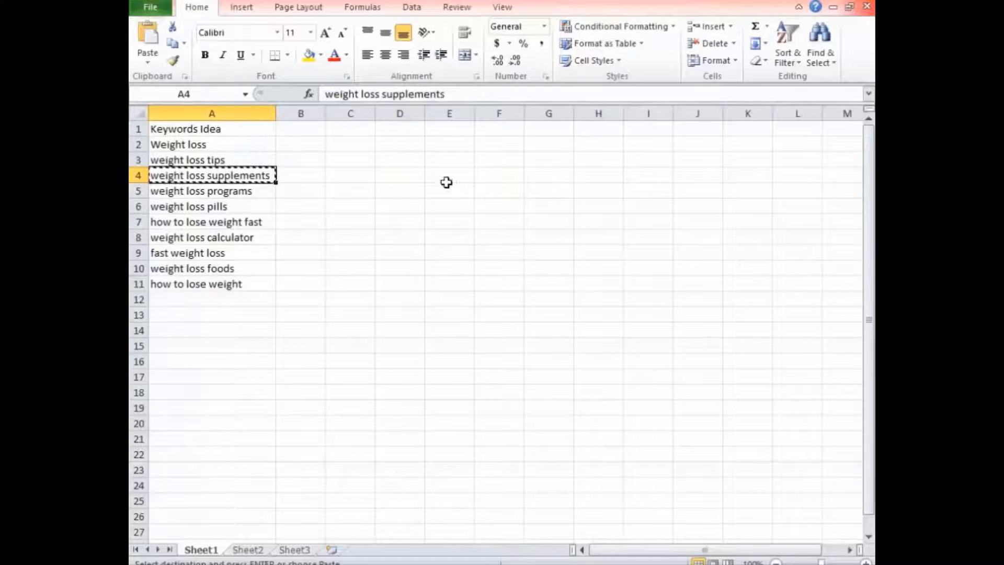
key("alt+Tab")
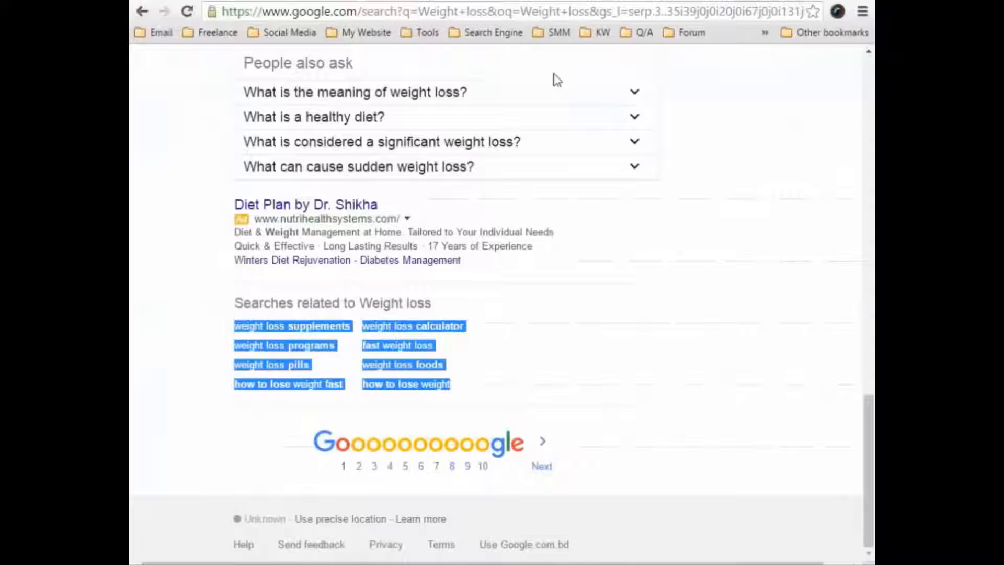
scroll(556, 80, "up", 20)
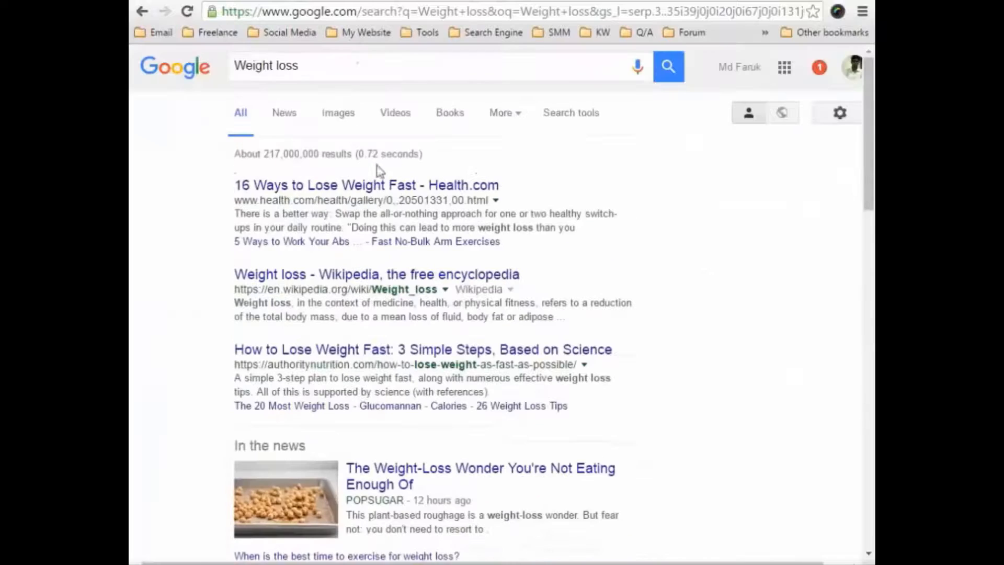
left_click(321, 67)
key("ctrl+a")
key("ctrl+v")
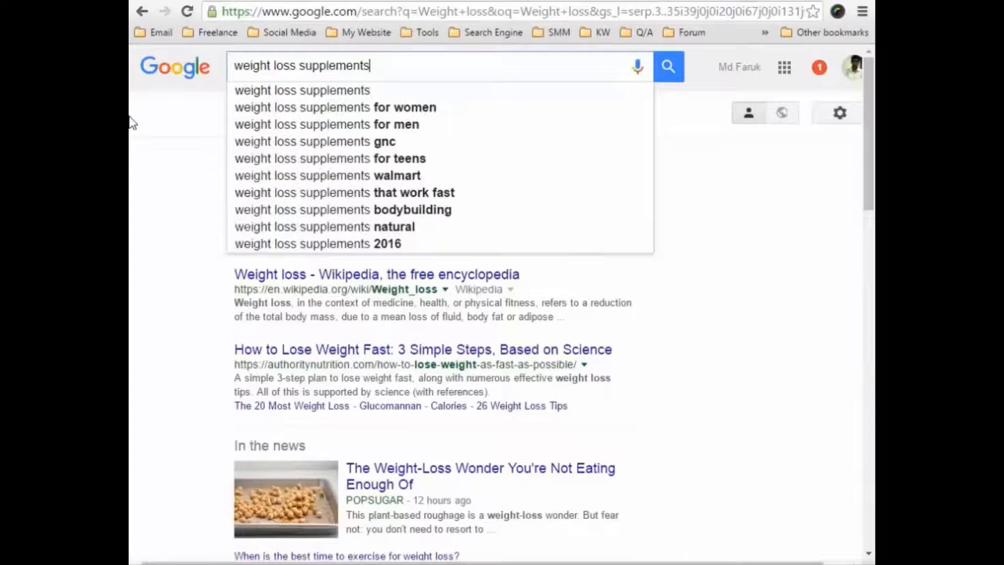
key("Return")
Copy all the searches related to weight loss supplements into Notepad, replacing the previous list.
scroll(193, 214, "down", 2)
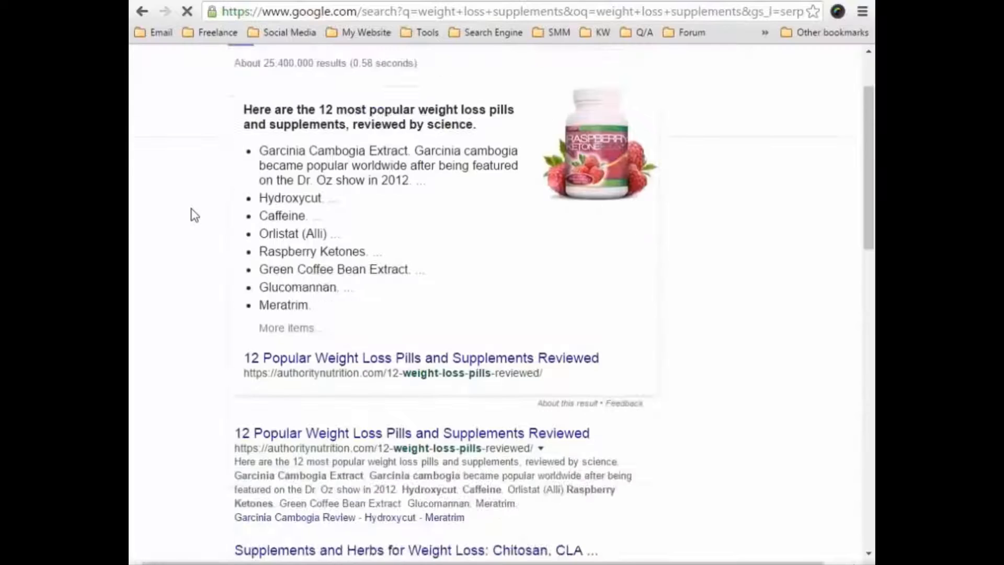
scroll(193, 214, "down", 15)
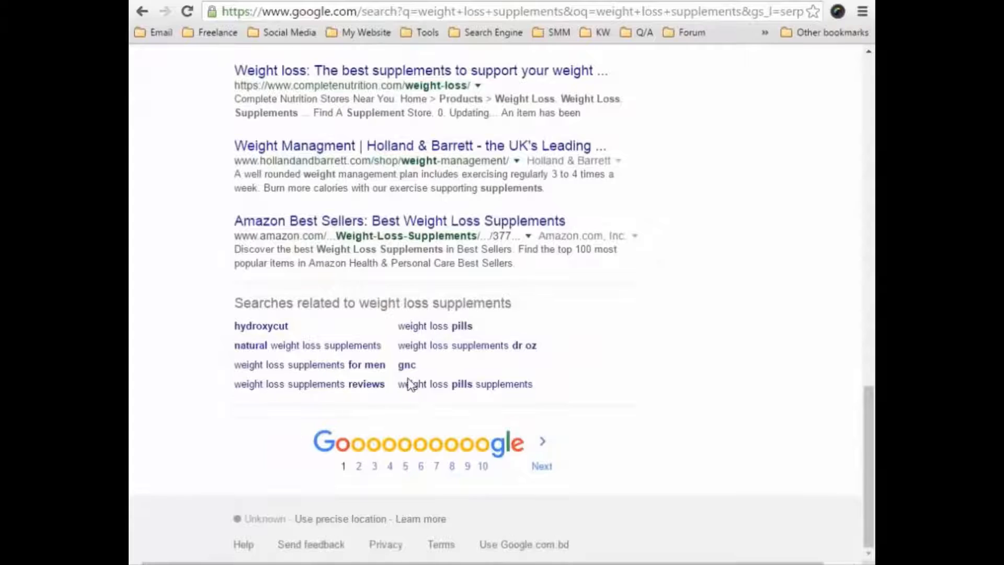
left_click_drag(561, 392, 538, 399)
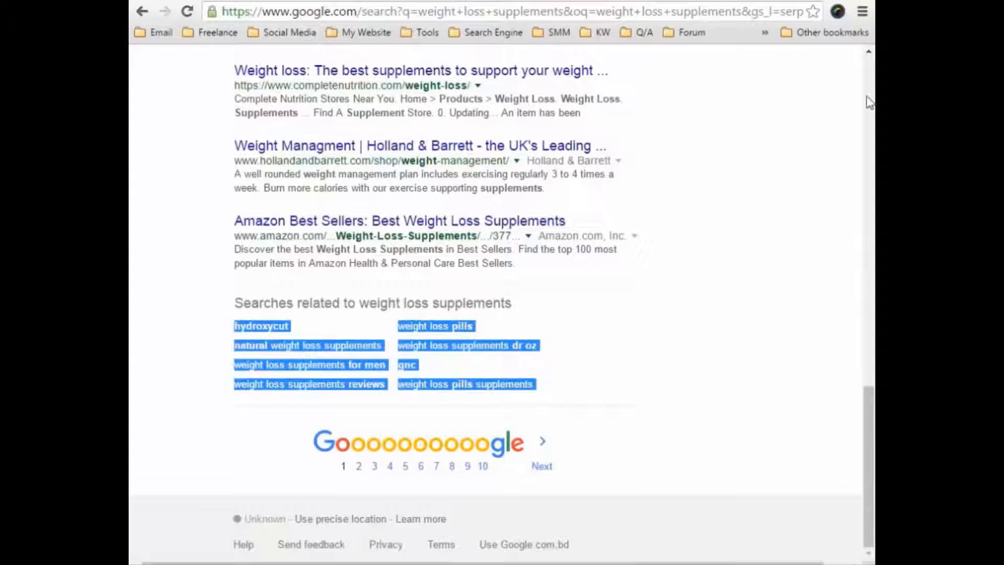
key("alt+Tab")
key("ctrl+v")
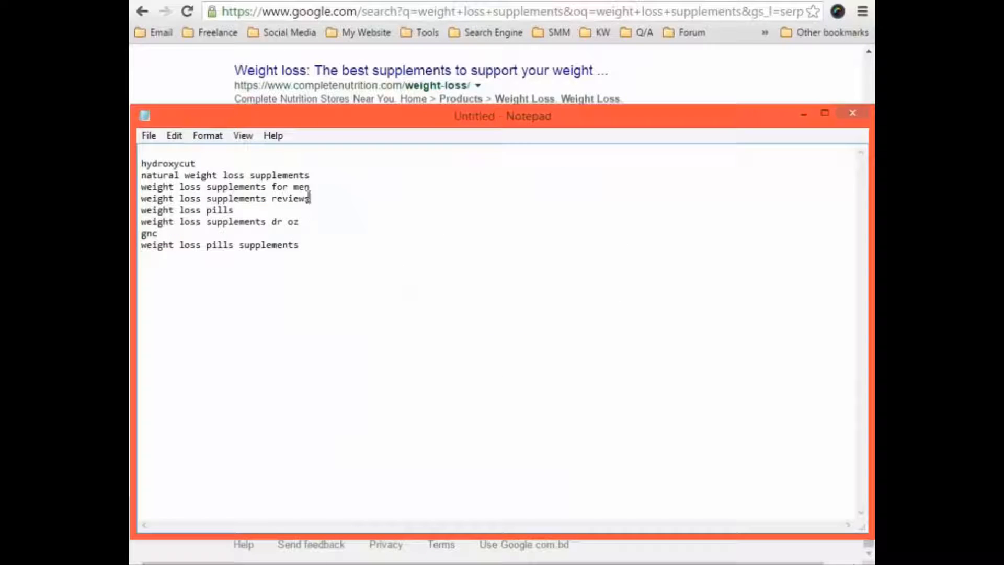
Copy the keywords from "natural weight loss supplements" through "weight loss supplements reviews" from Notepad into the Excel sheet starting at A12.
left_click_drag(309, 198, 141, 175)
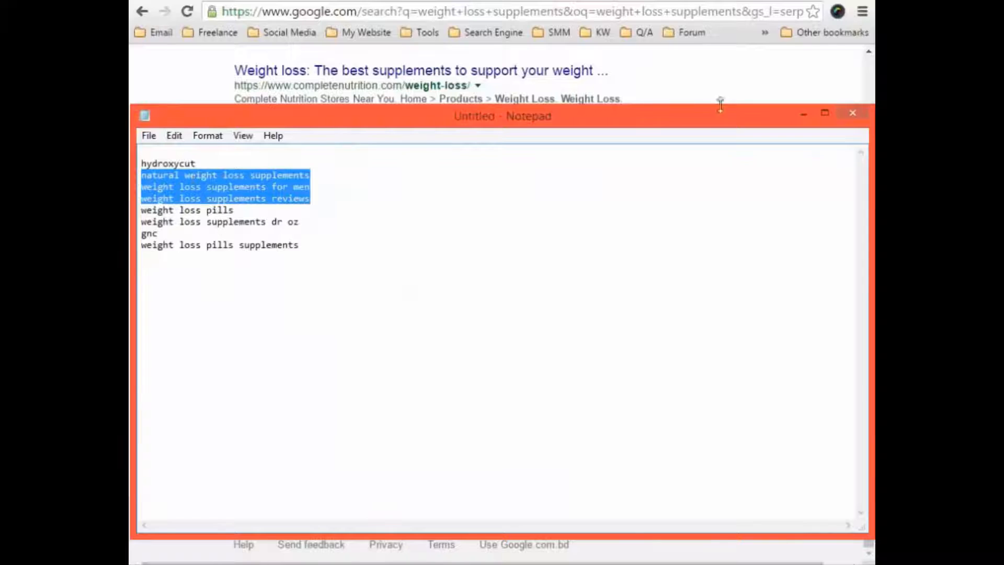
key("ctrl+c")
key("alt+Tab")
left_click(241, 295)
key("ctrl+v")
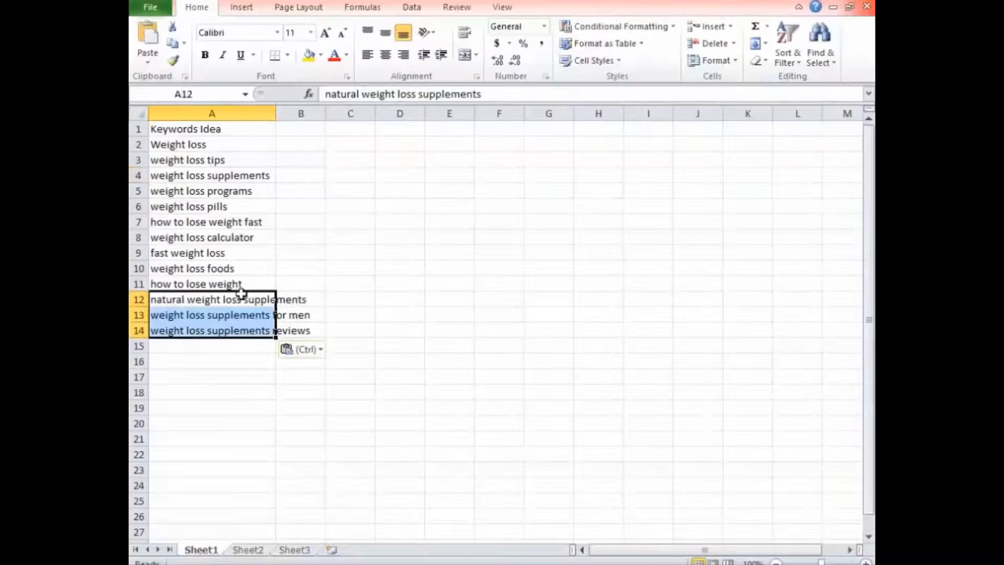
Fit column A to its text, and switch to the Übersuggest site in the browser.
left_click(372, 254)
double_click(275, 113)
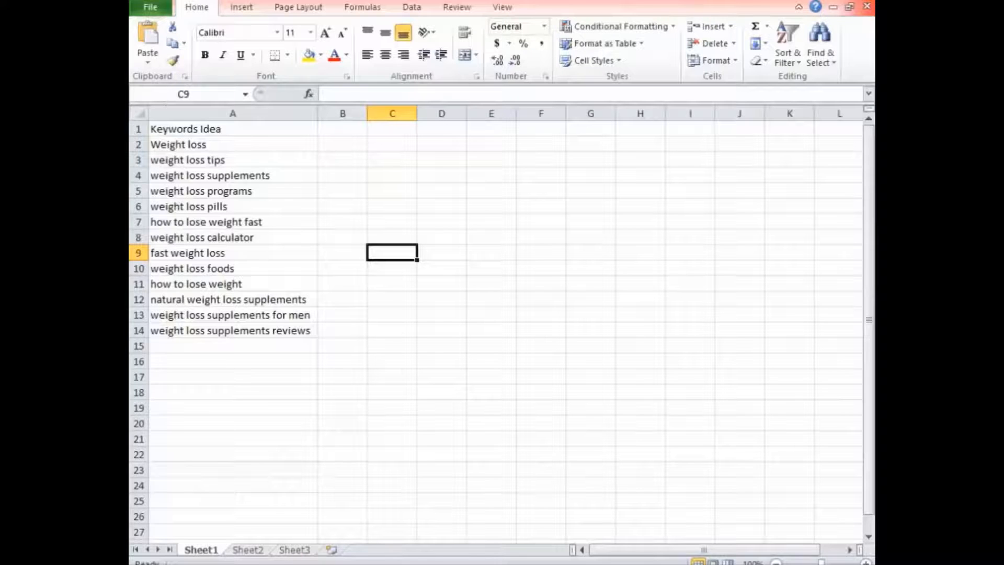
key("alt+Tab")
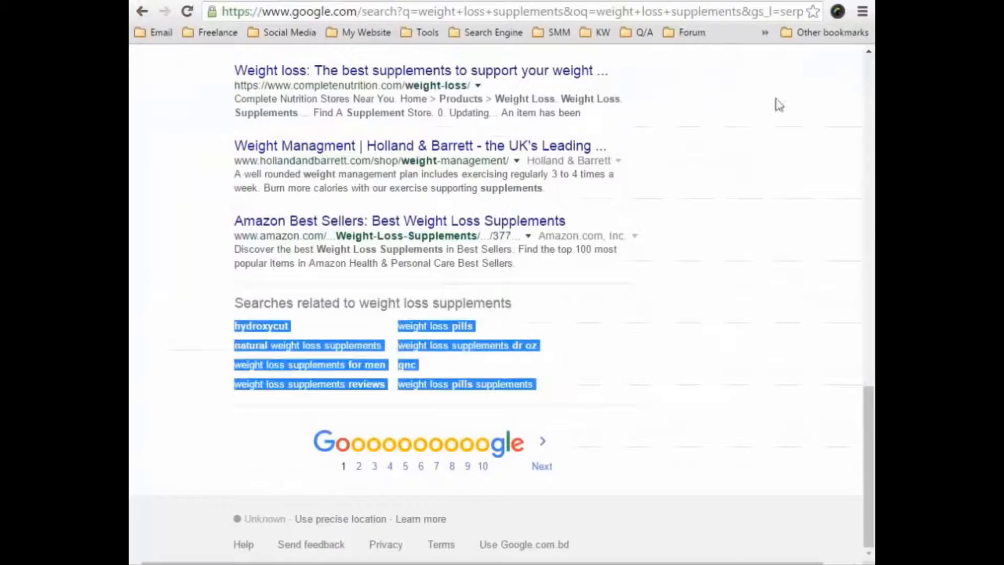
left_click(556, 0)
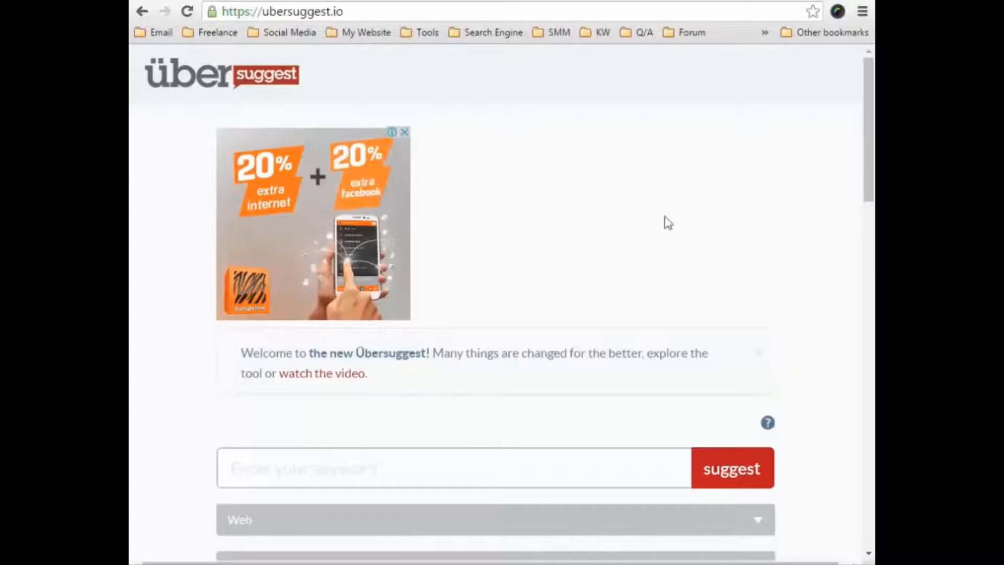
Copy "Weight loss" from A2 of the Excel sheet and get keyword suggestions for it on Übersuggest.
key("alt+Tab")
left_click(206, 139)
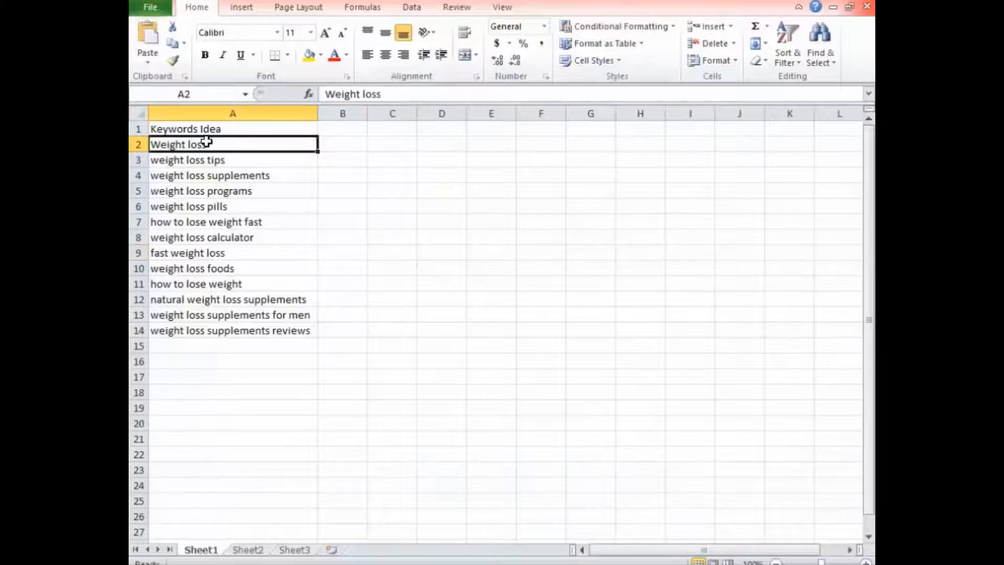
key("ctrl+c")
key("alt+Tab")
left_click(305, 464)
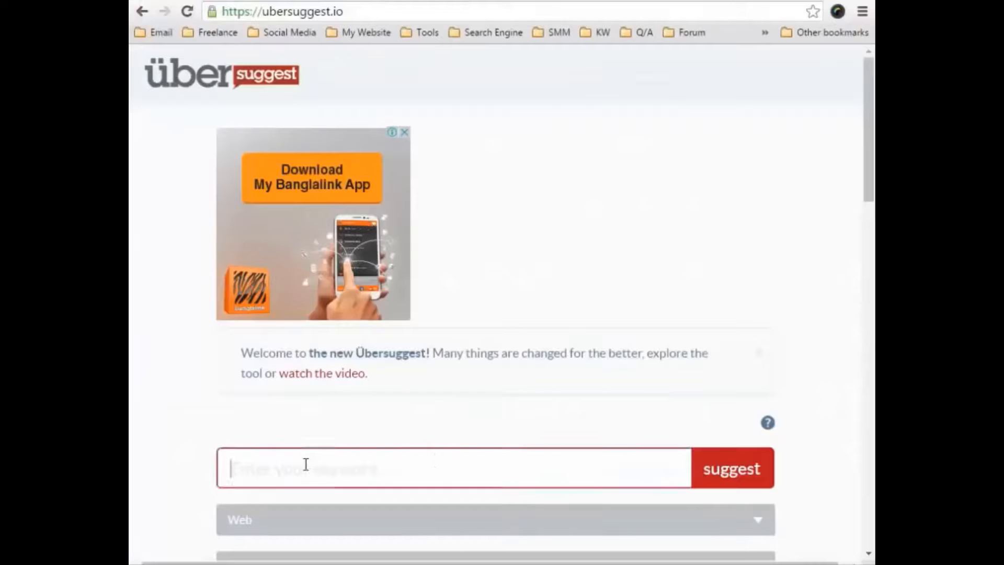
key("ctrl+v")
left_click(742, 484)
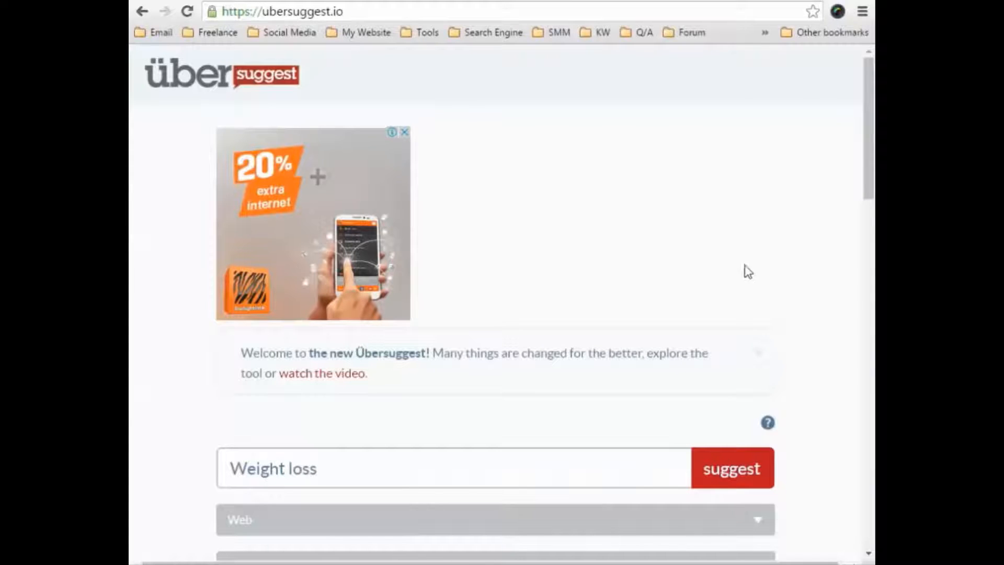
Examine the suggested weight loss keywords on Übersuggest across the alphabetical groups.
scroll(775, 256, "down", 4)
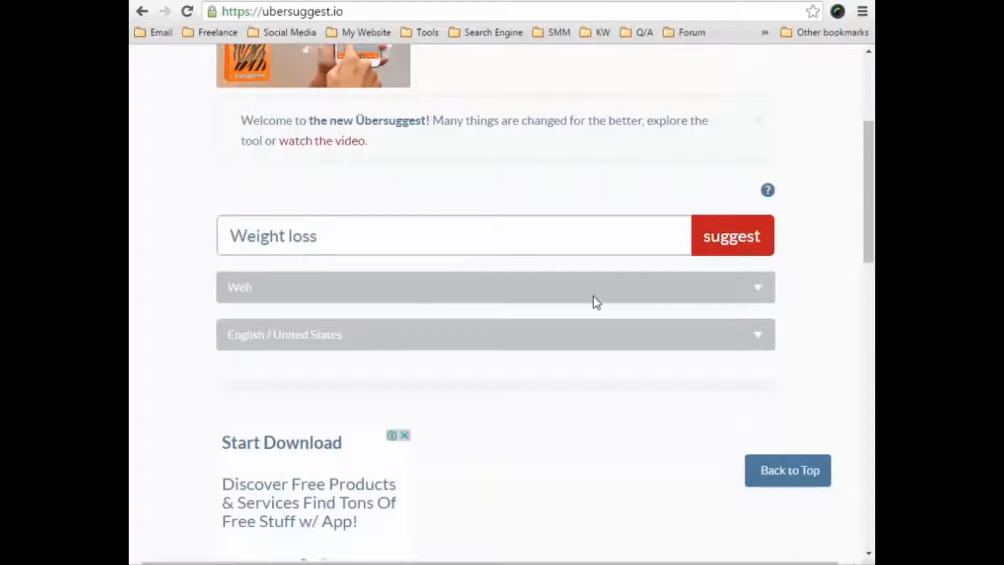
scroll(597, 302, "down", 5)
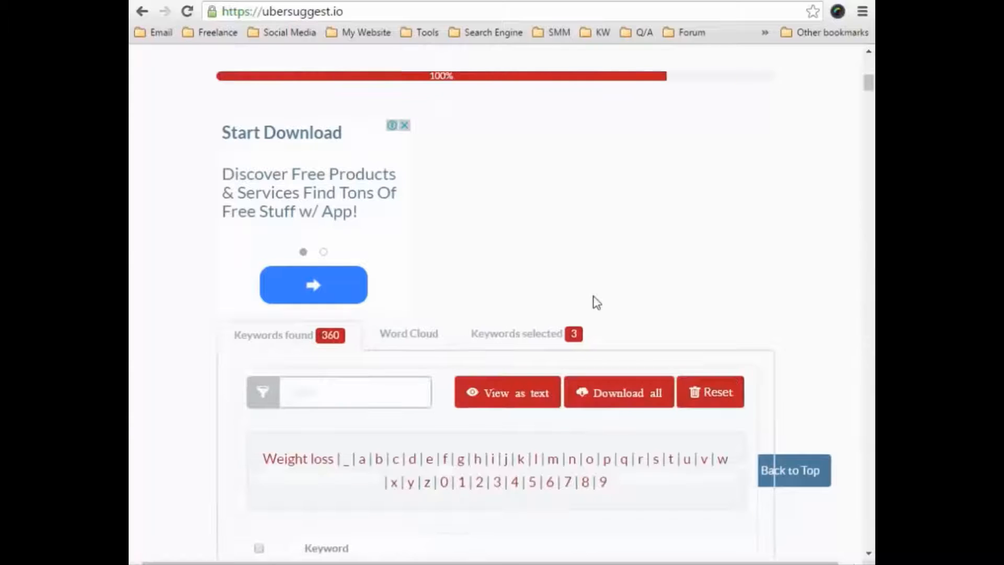
scroll(694, 316, "up", 3)
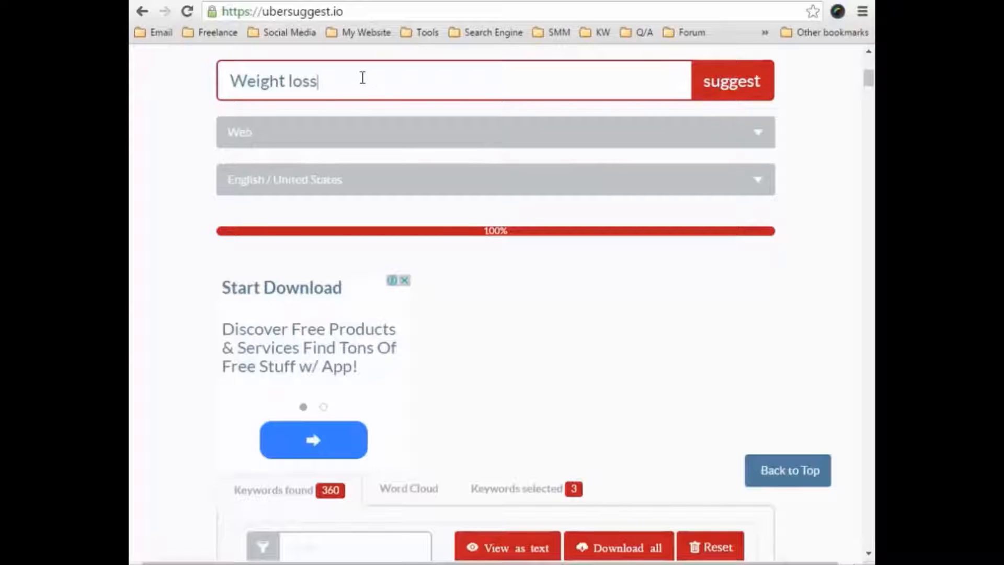
scroll(363, 77, "down", 1)
scroll(363, 77, "down", 5)
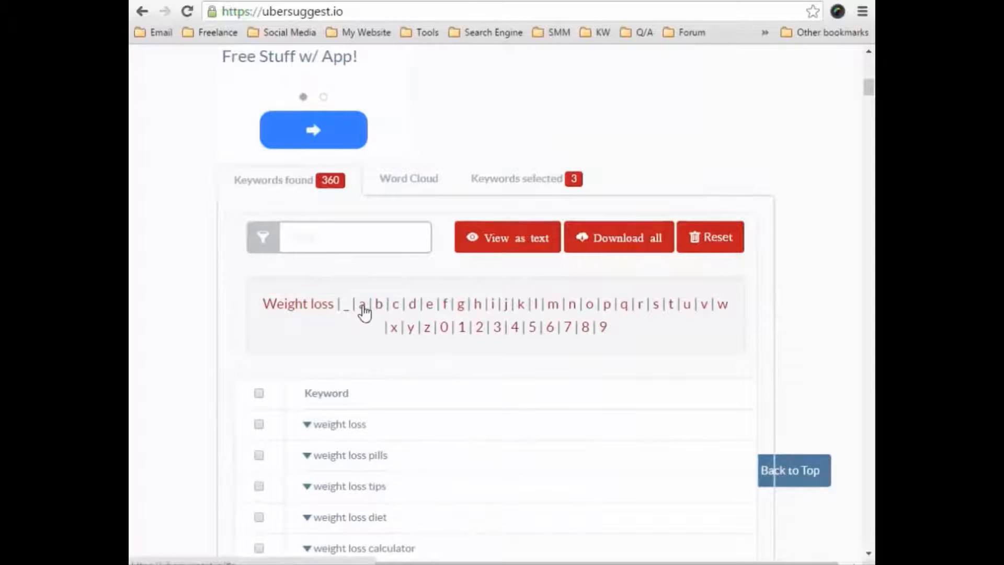
scroll(479, 349, "down", 1)
scroll(478, 349, "down", 18)
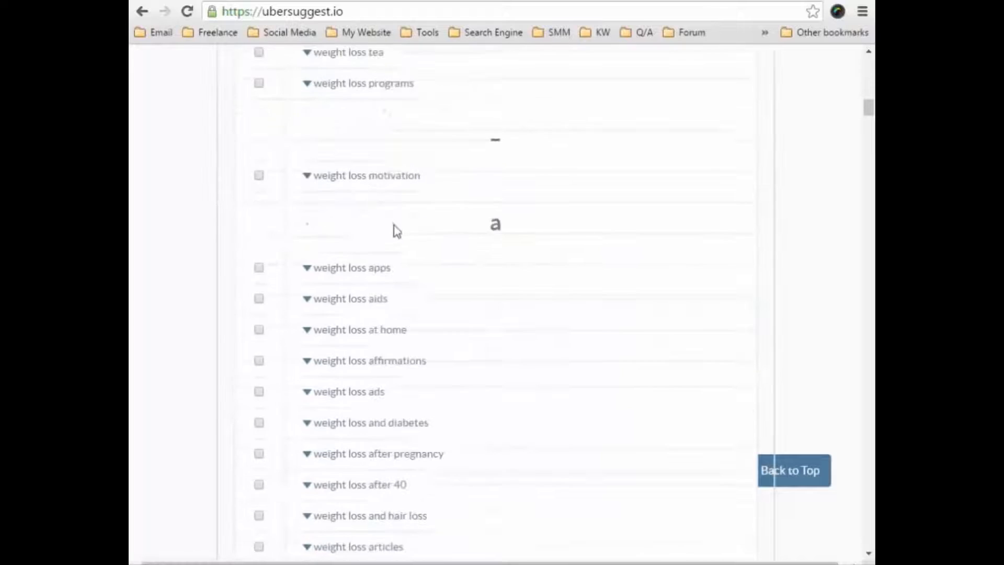
scroll(404, 236, "down", 19)
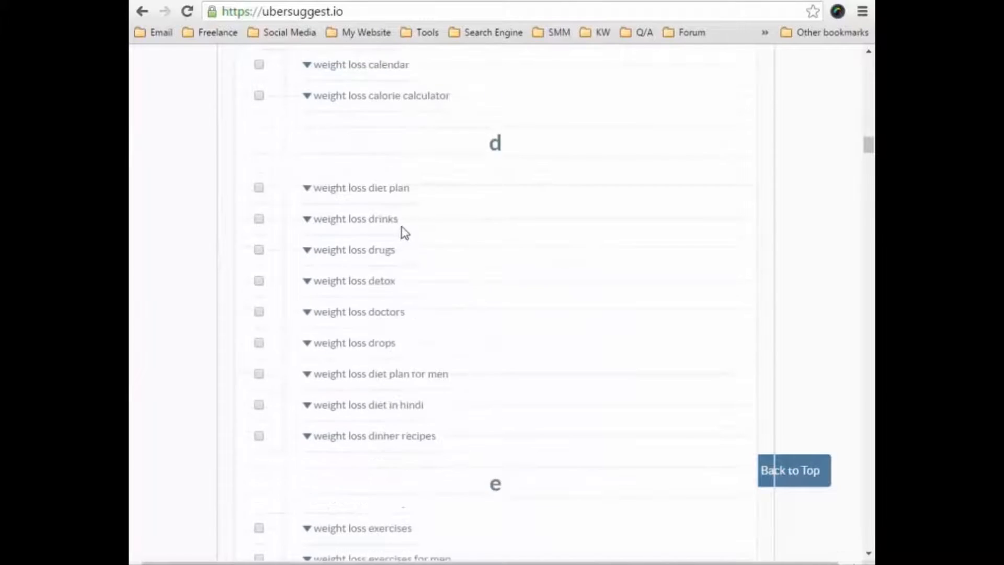
scroll(376, 233, "up", 18)
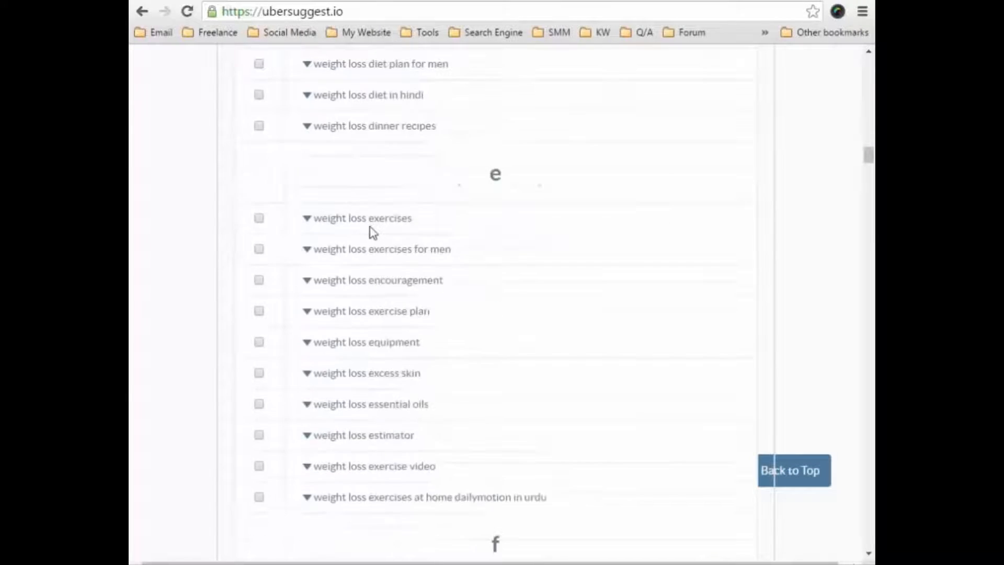
scroll(365, 225, "up", 15)
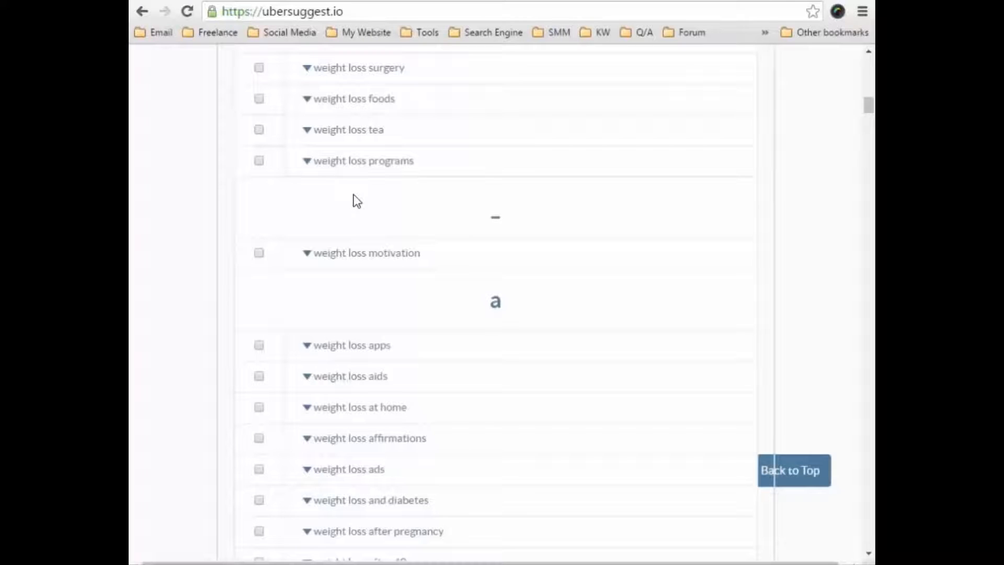
scroll(275, 268, "up", 5)
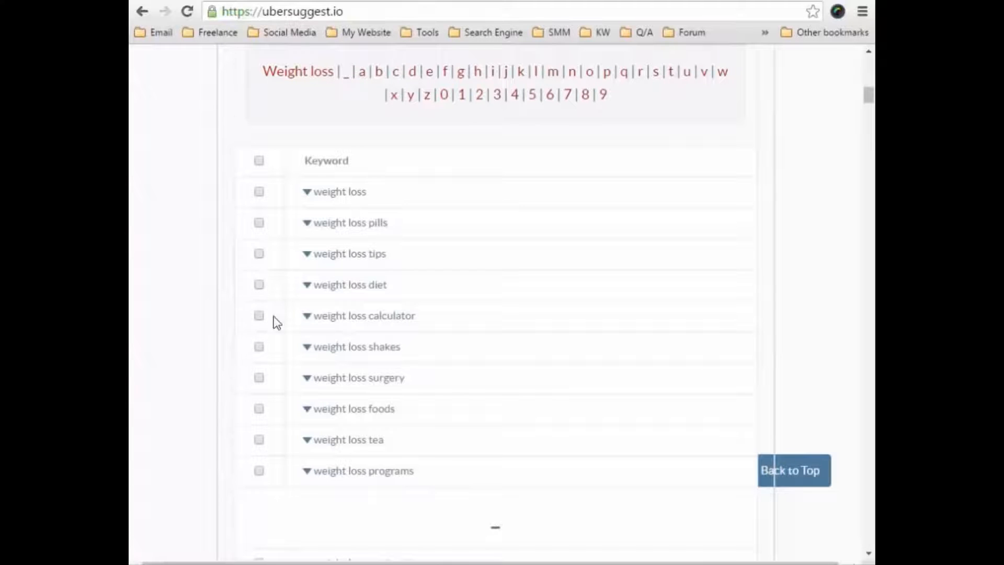
Select the suggestions "weight loss foods", "weight loss affirmations", "weight loss and hair loss", "weight loss chart" and "weight loss coffee".
scroll(271, 340, "down", 1)
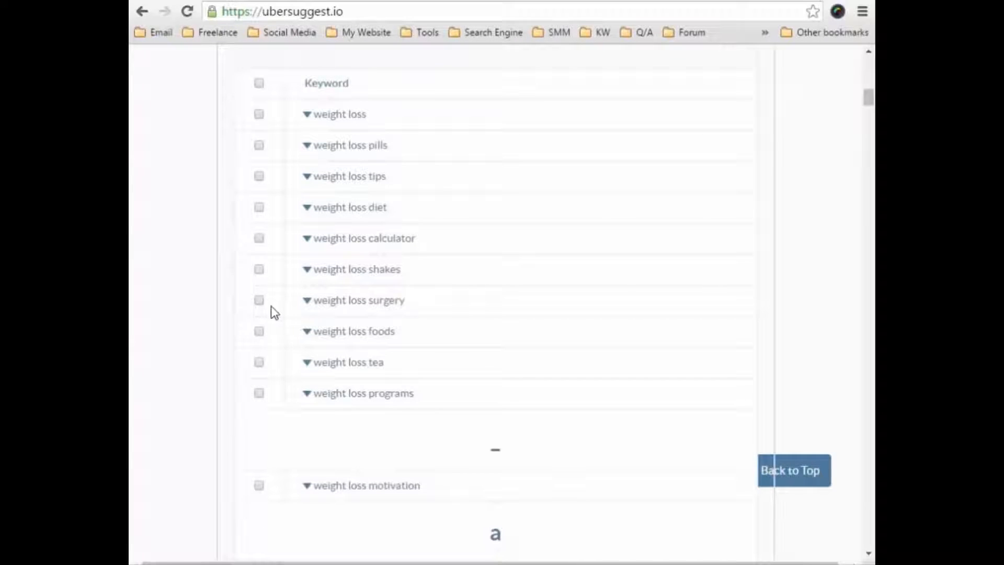
left_click(259, 331)
scroll(212, 349, "down", 3)
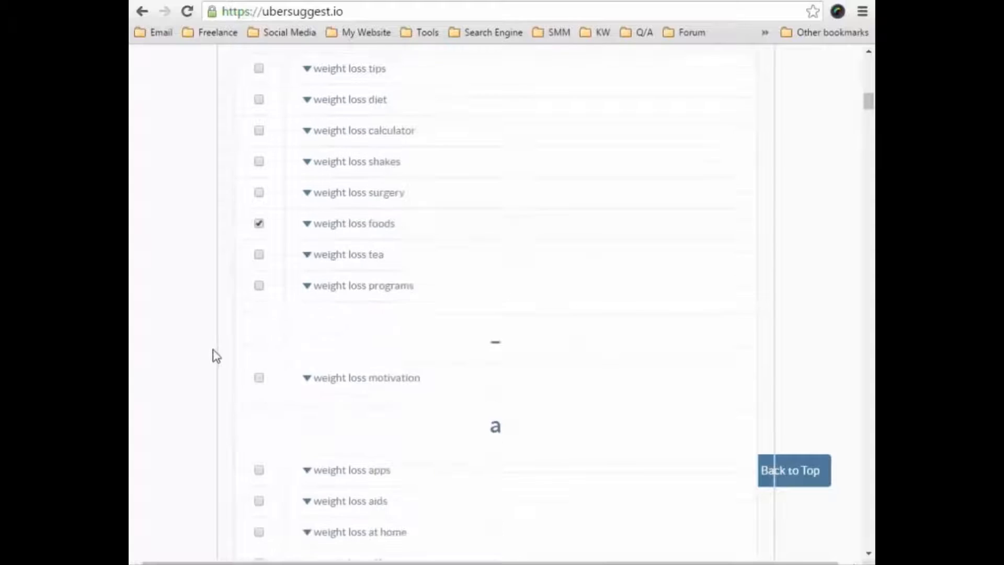
scroll(238, 334, "down", 3)
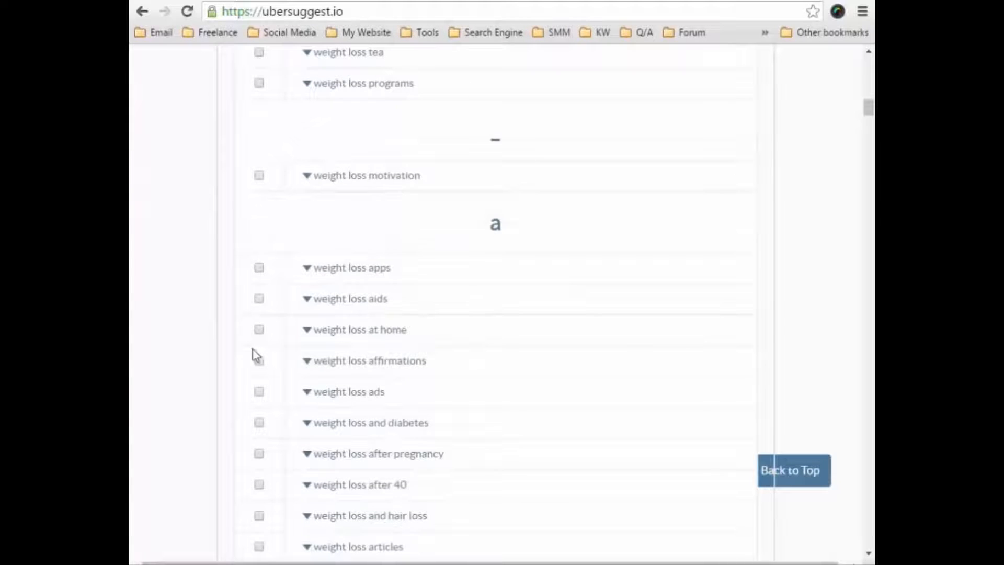
left_click(259, 361)
scroll(213, 363, "down", 5)
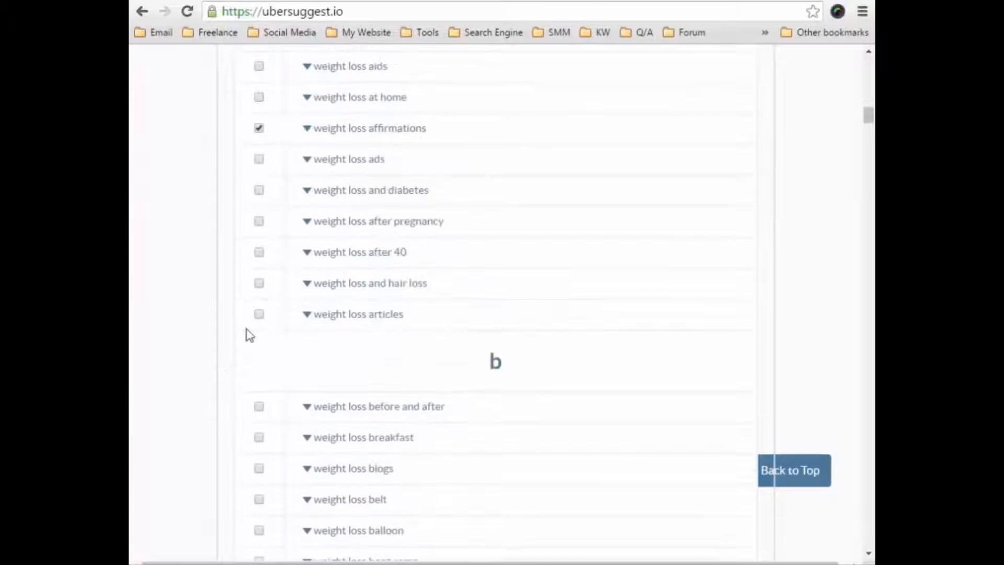
scroll(230, 313, "down", 6)
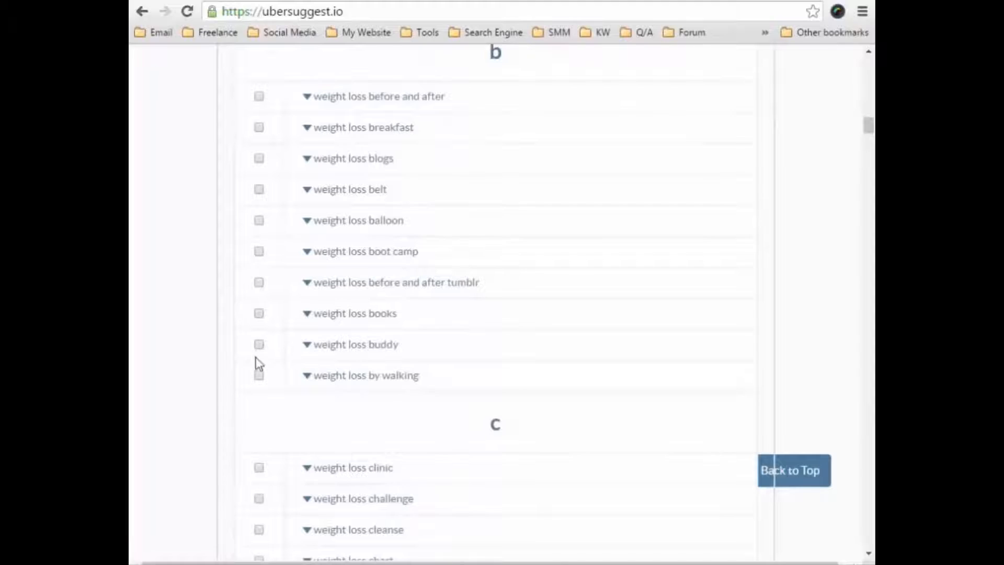
scroll(254, 369, "down", 3)
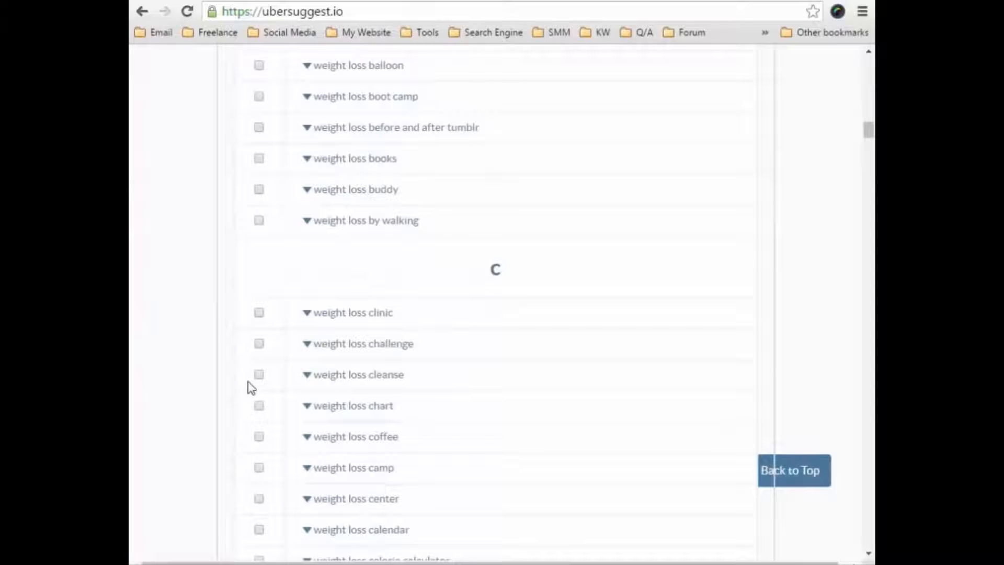
left_click(260, 406)
left_click(259, 437)
Show the selected keywords and copy the entries from the second one through "weight loss coffee".
scroll(230, 397, "up", 20)
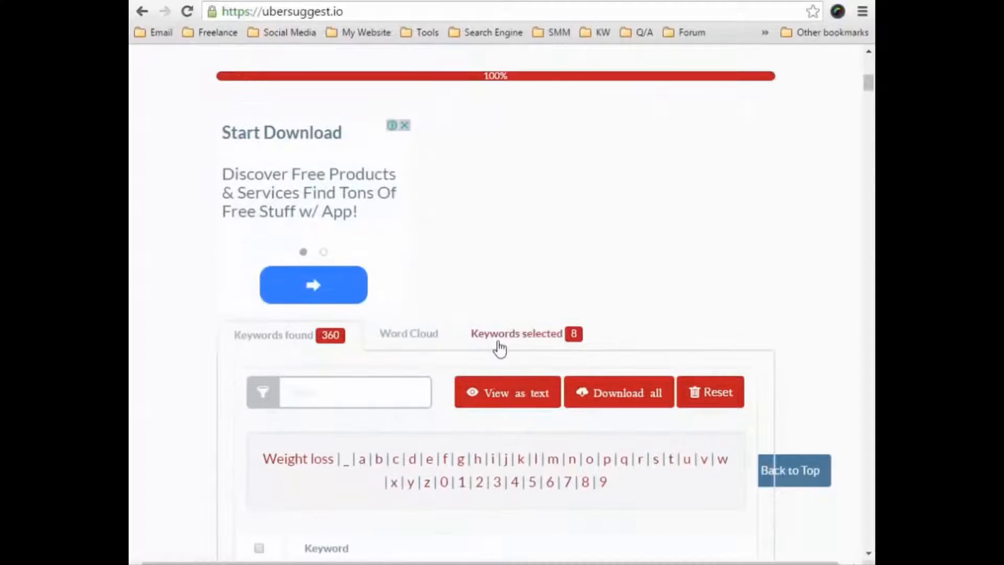
left_click(503, 341)
scroll(449, 417, "down", 5)
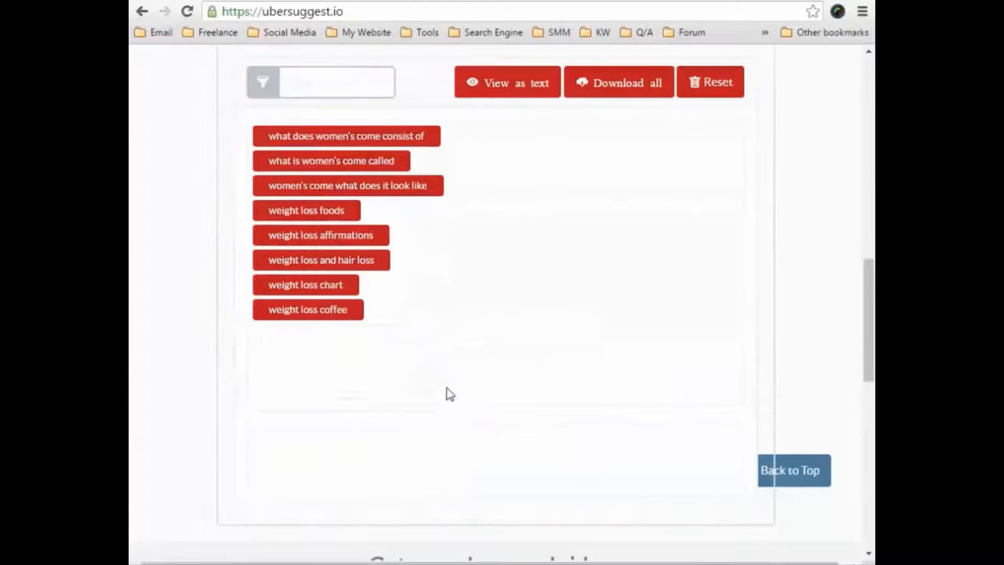
left_click_drag(377, 314, 446, 214)
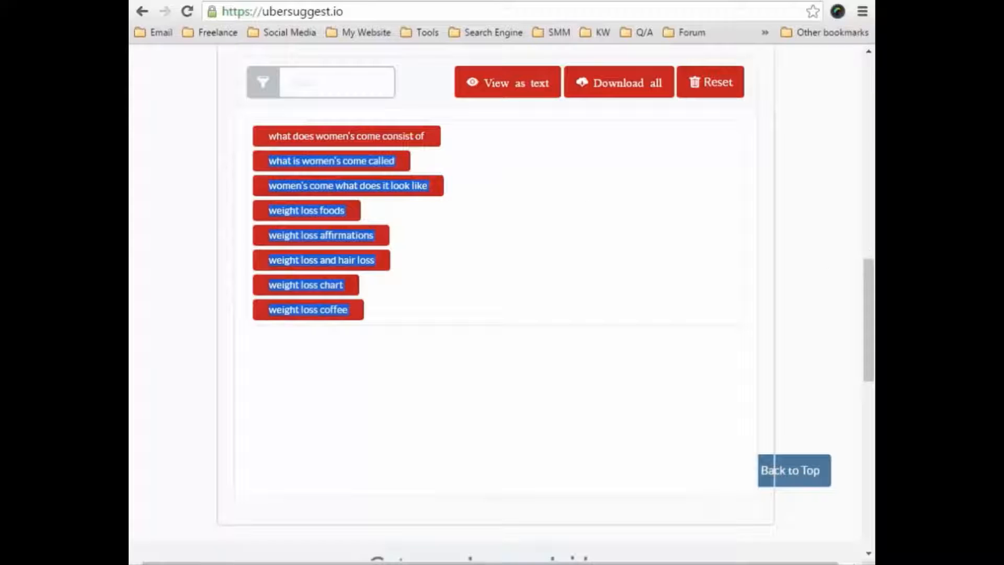
Try to paste the copied keywords directly into the Excel sheet at A15, and undo the paste.
key("alt+Tab")
left_click(240, 346)
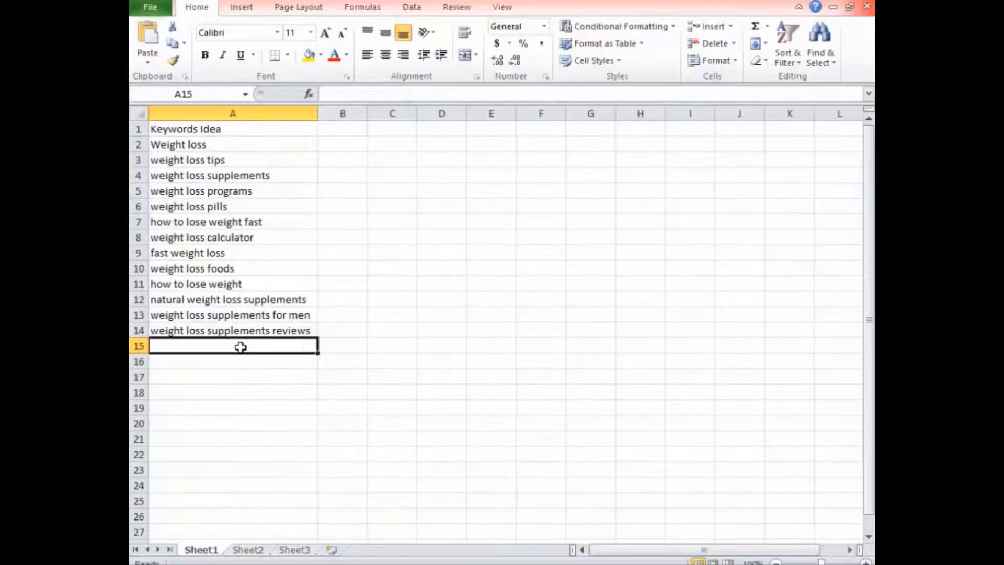
key("ctrl+v")
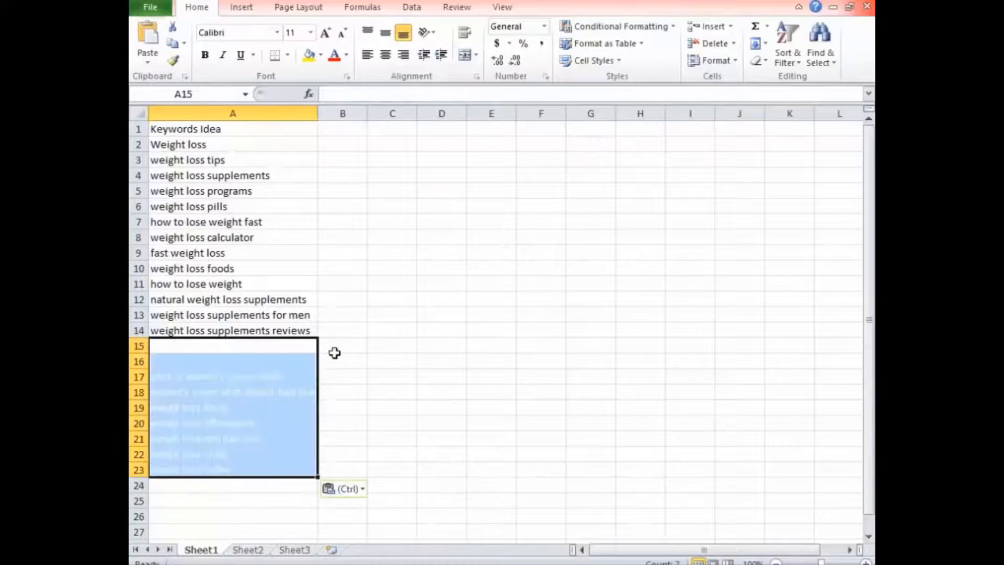
key("ctrl+z")
Replace the list in Notepad with the keywords copied from Übersuggest.
key("alt+Tab")
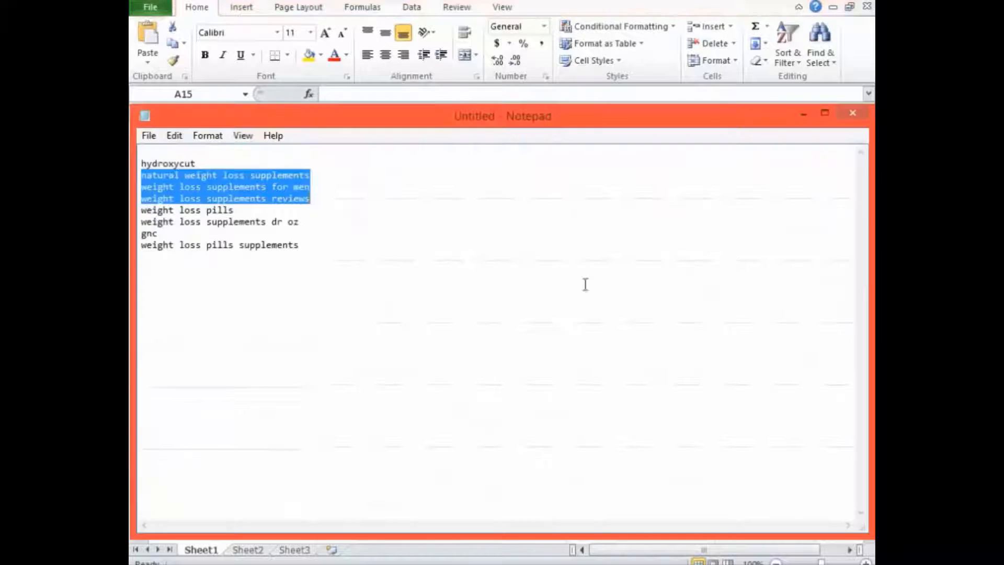
left_click_drag(387, 277, 138, 139)
key("ctrl+v")
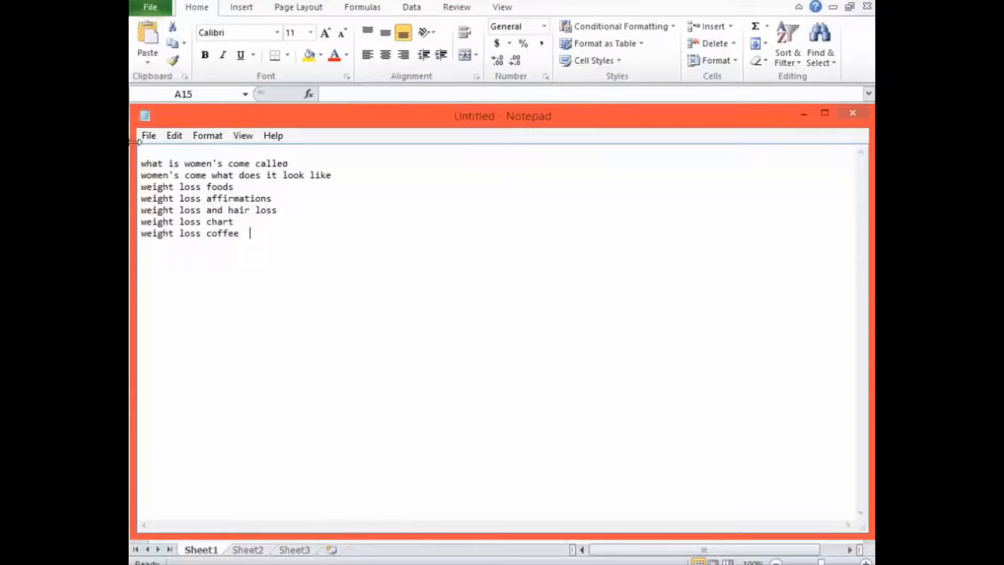
Copy the whole keyword list from Notepad into the Excel sheet at A15, and widen column A to fit.
left_click_drag(251, 233, 138, 165)
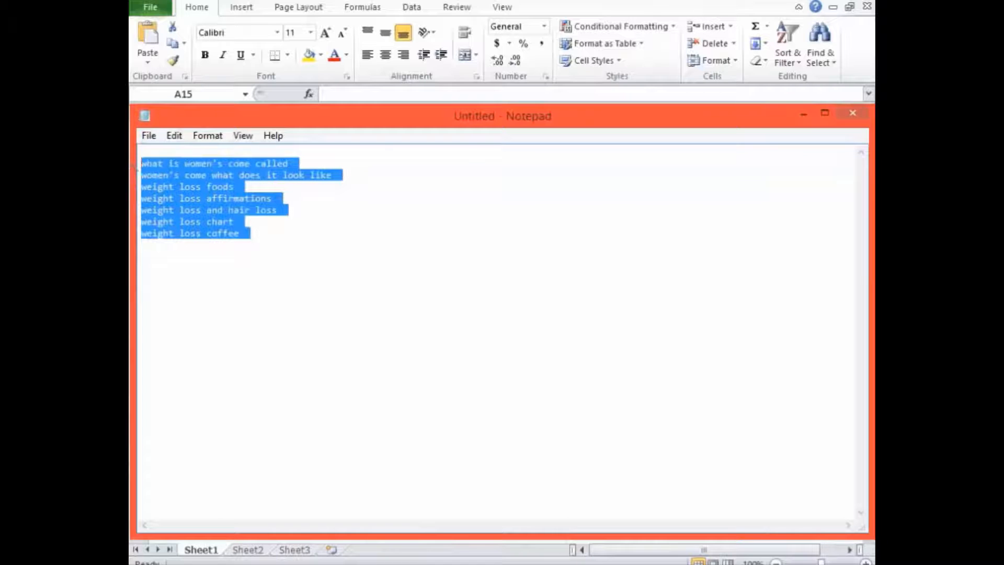
key("alt+Tab")
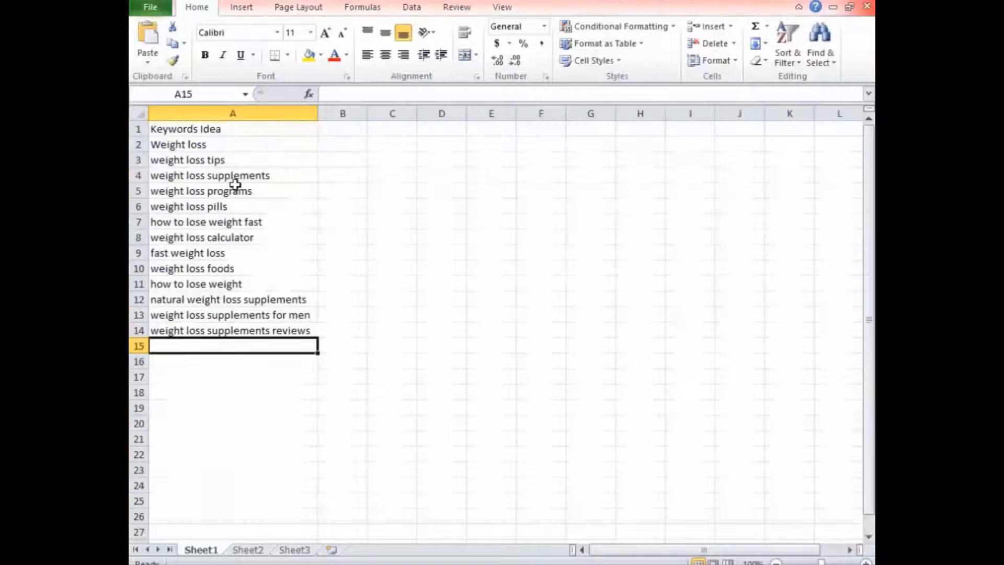
key("ctrl+v")
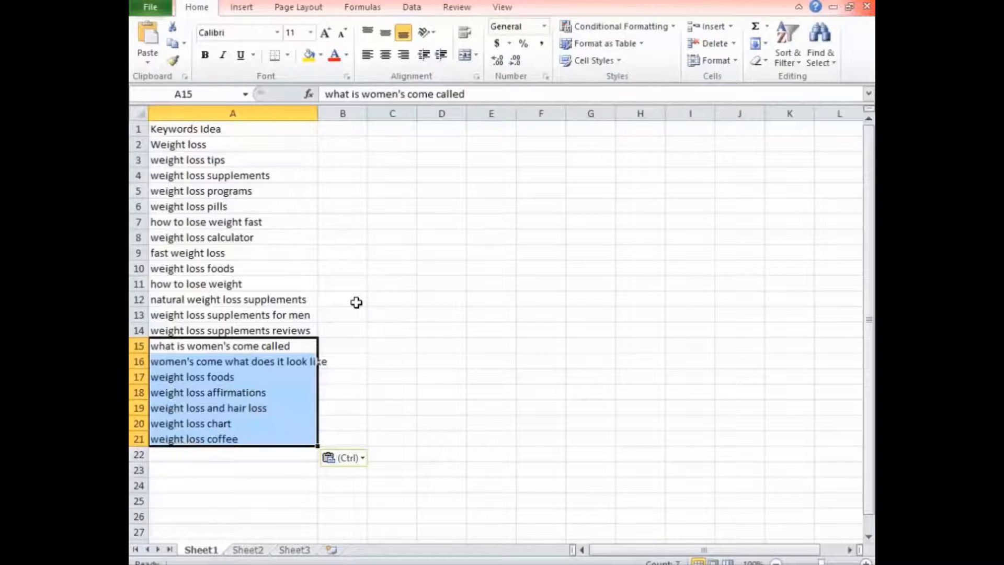
double_click(317, 114)
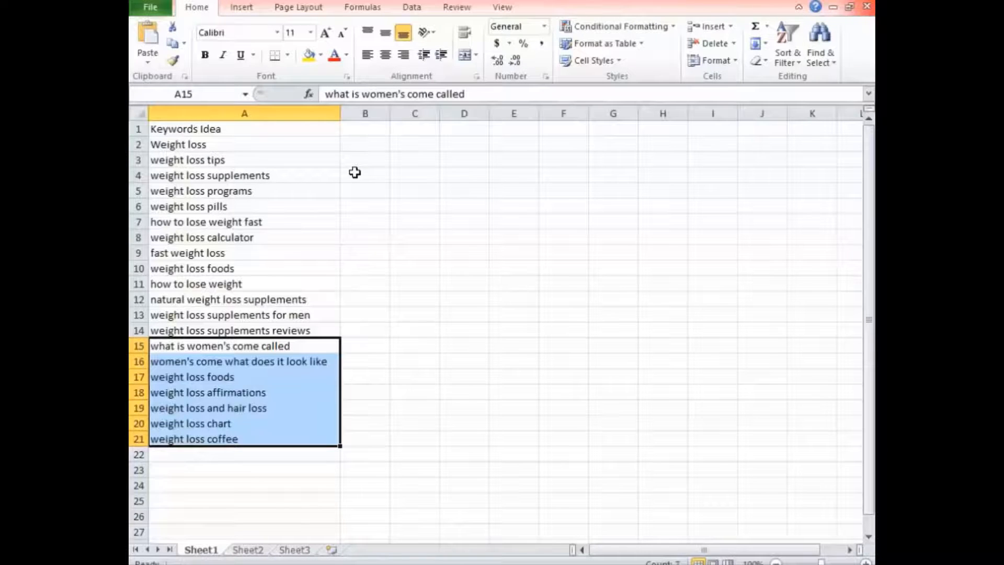
Copy "fast weight loss" from cell A9 and paste it into the keyword box on keywordshitter.com in the browser.
left_click(300, 251)
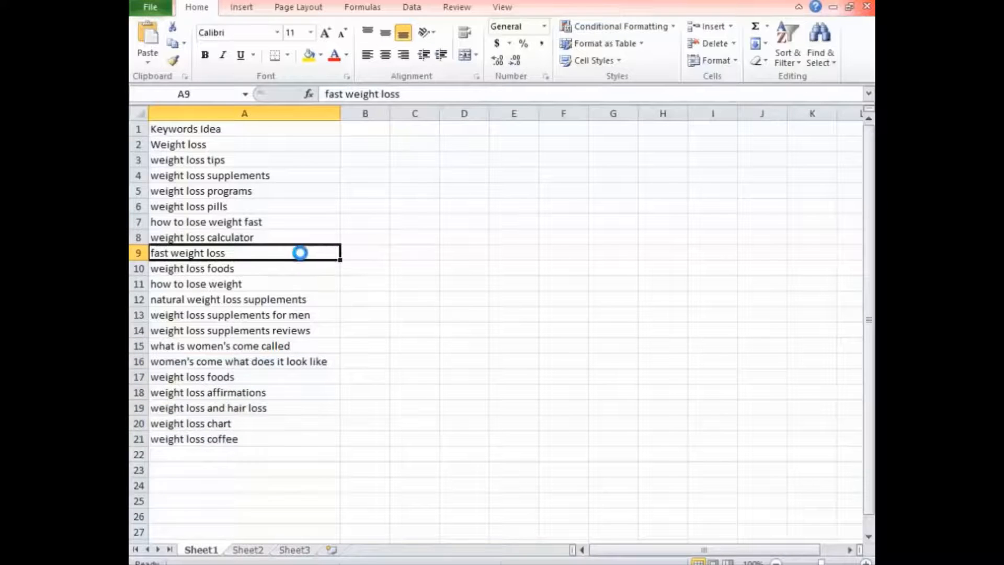
key("ctrl+c")
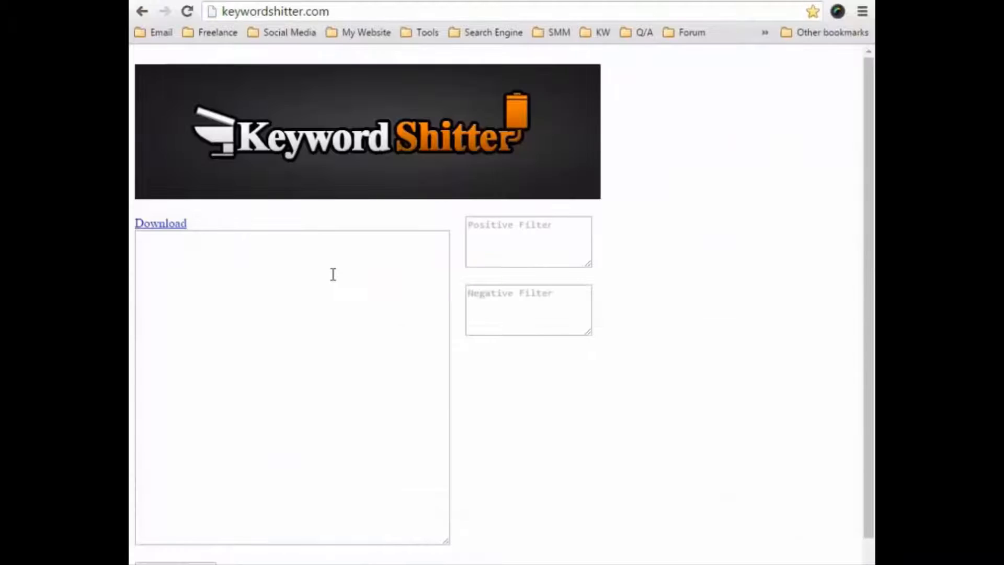
left_click(324, 285)
key("ctrl+v")
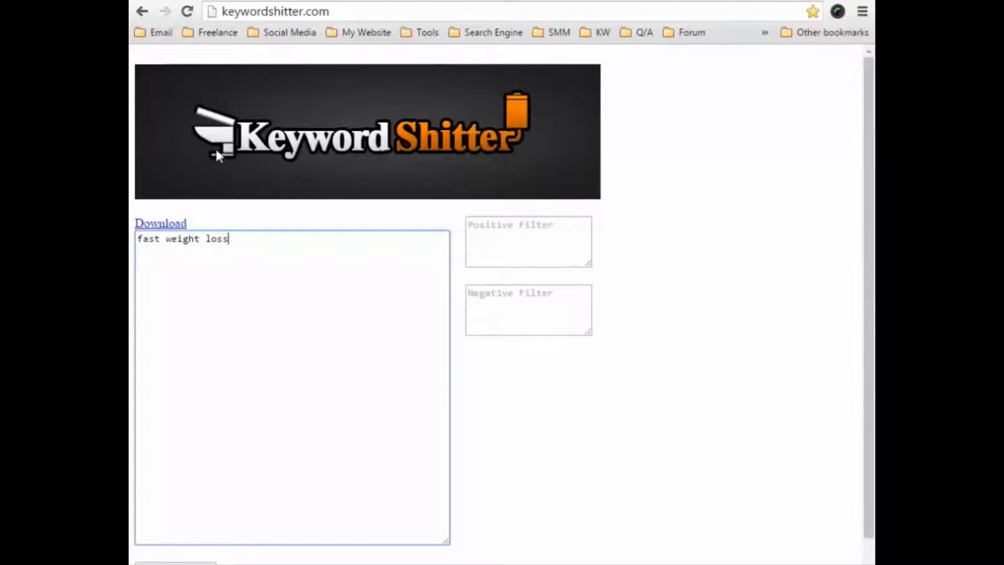
Generate keyword ideas from the entered phrase, and stop the job after a short run.
scroll(306, 203, "down", 1)
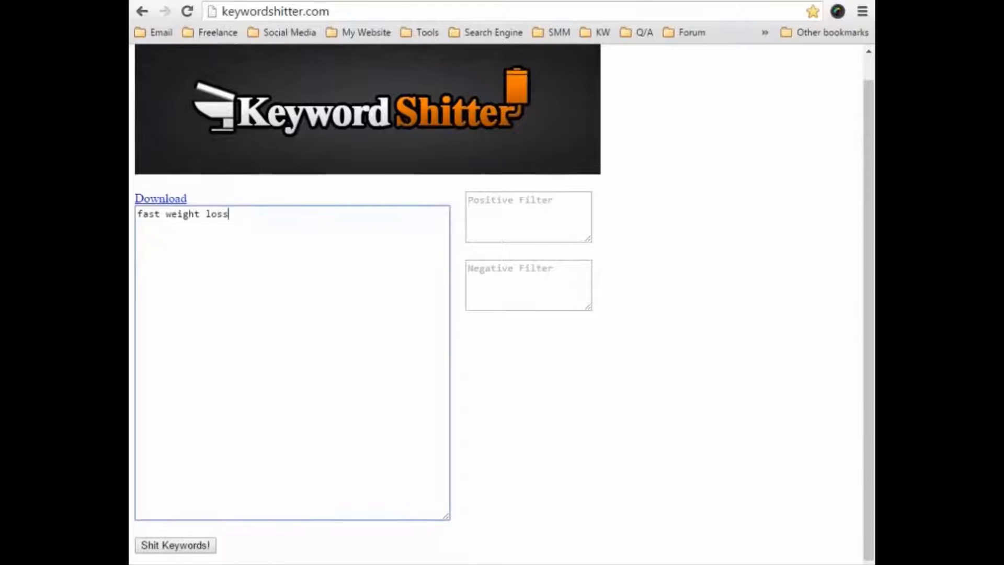
left_click(168, 549)
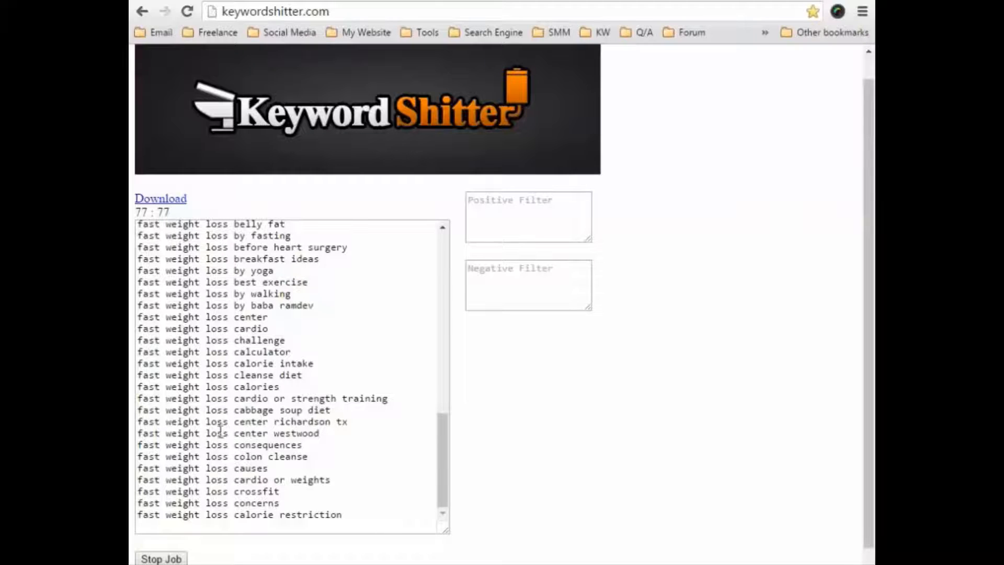
scroll(223, 450, "down", 1)
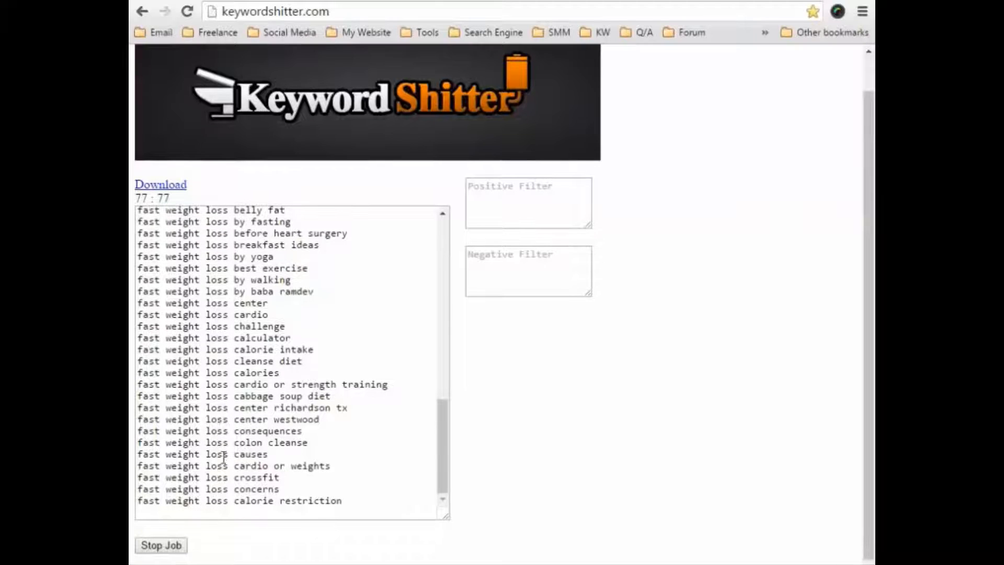
left_click(168, 544)
left_click(629, 116)
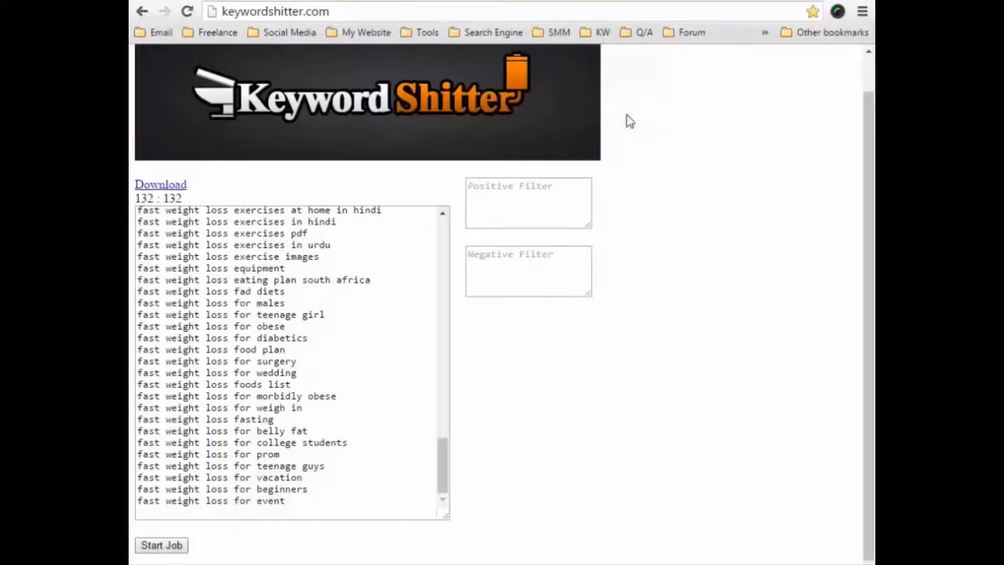
Examine the generated keyword list from start to end, highlighting the shared "fast weight loss" phrase in the first two entries.
left_click_drag(440, 453, 459, 222)
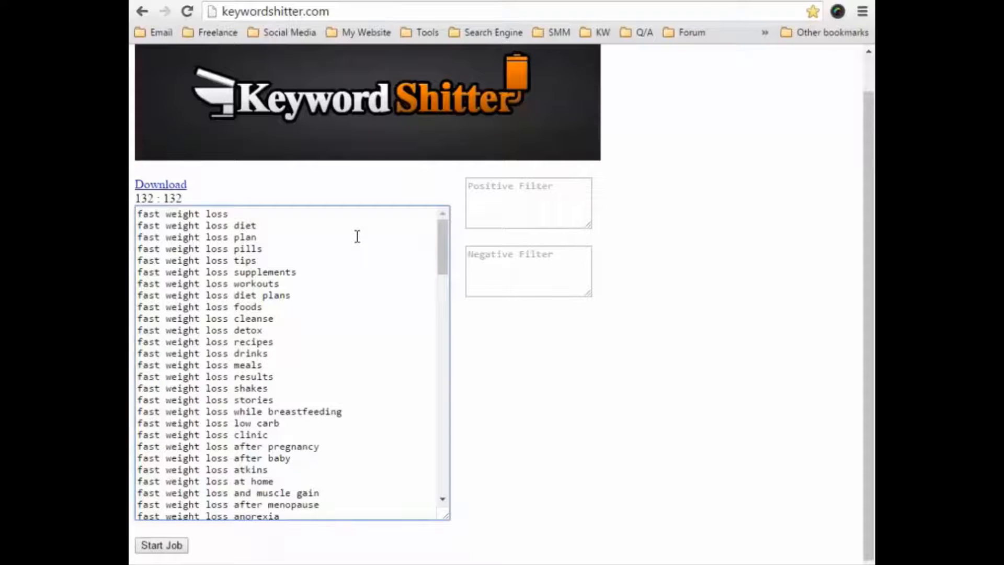
scroll(361, 243, "down", 20)
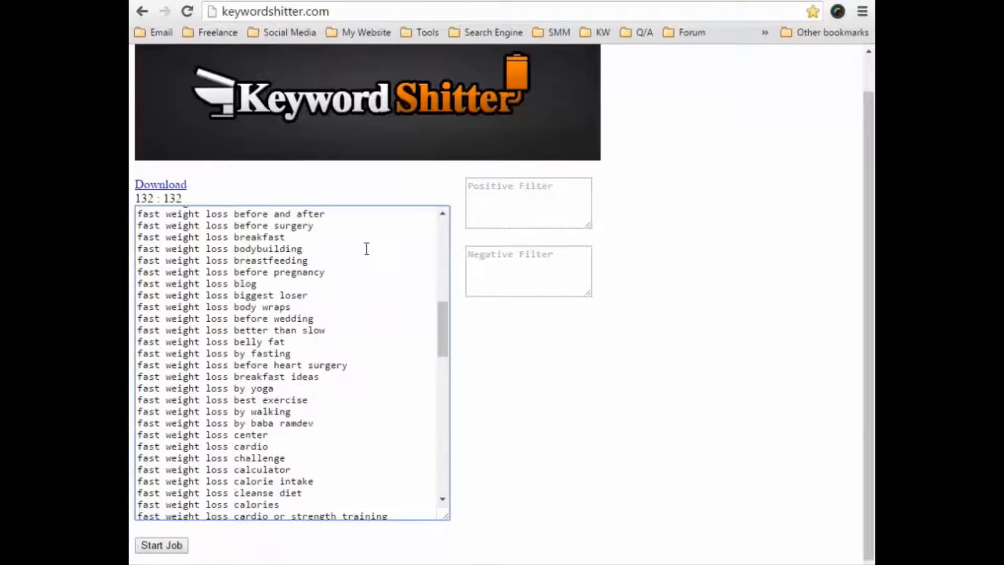
scroll(367, 251, "down", 4)
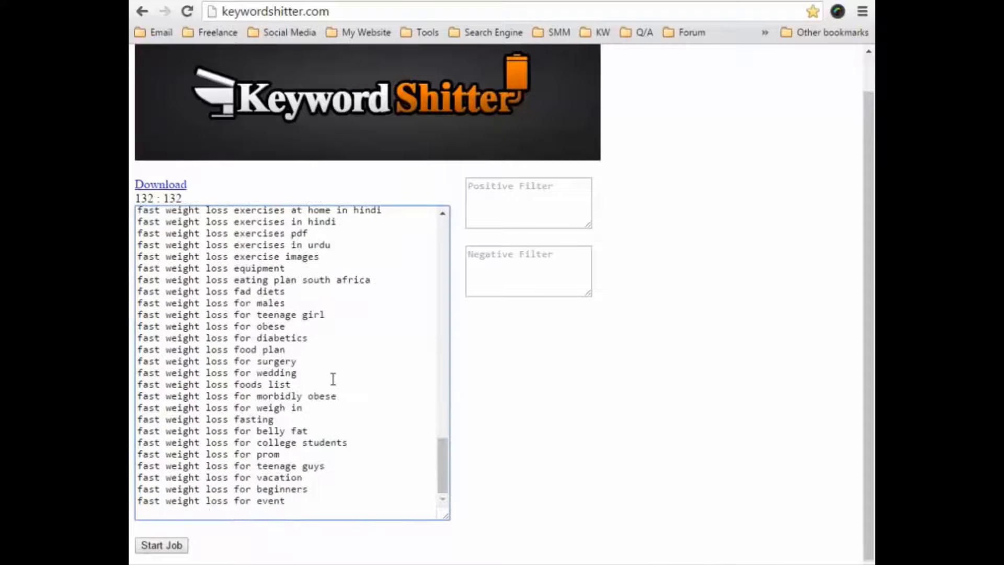
scroll(332, 379, "up", 20)
scroll(325, 347, "up", 5)
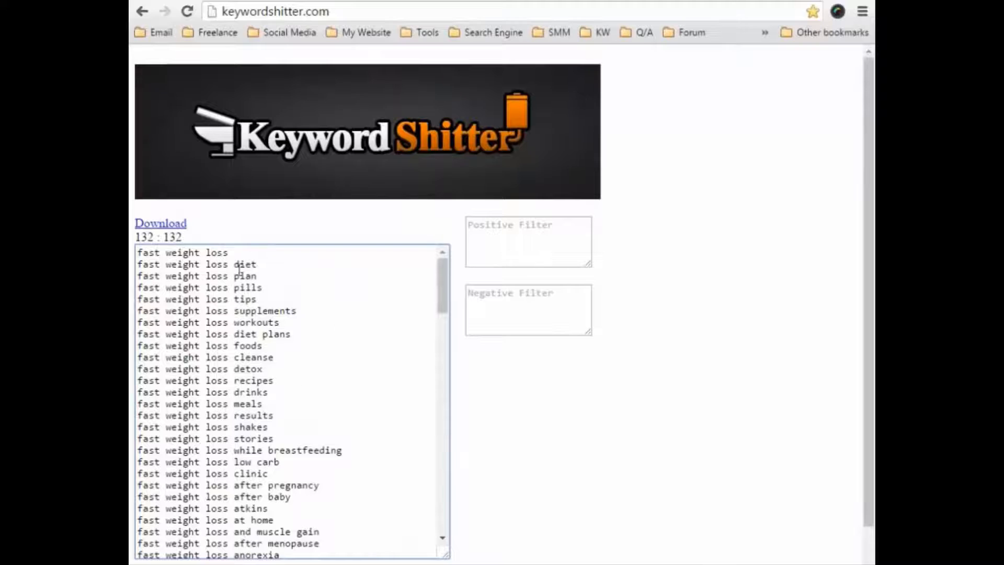
left_click_drag(235, 253, 138, 253)
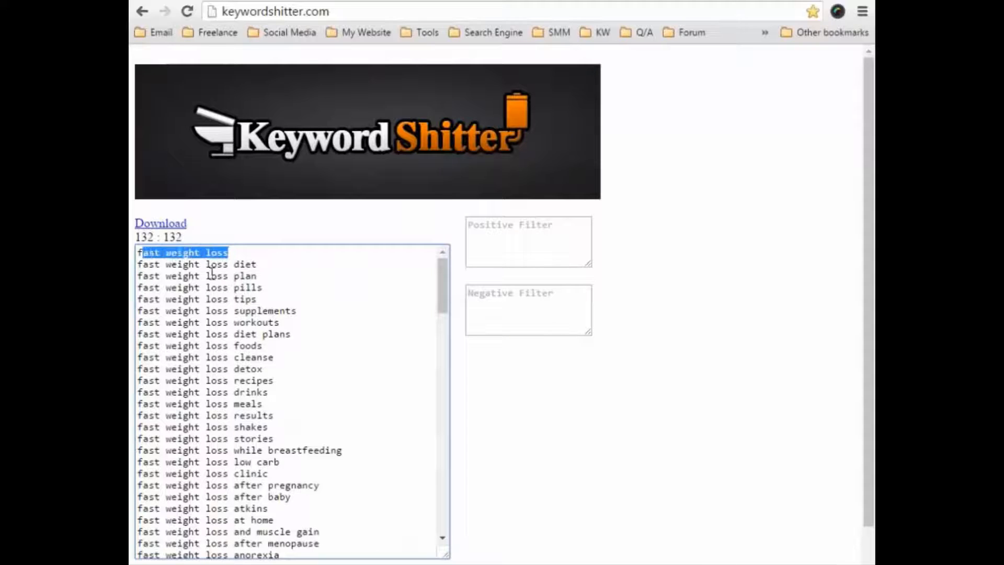
left_click_drag(234, 265, 138, 264)
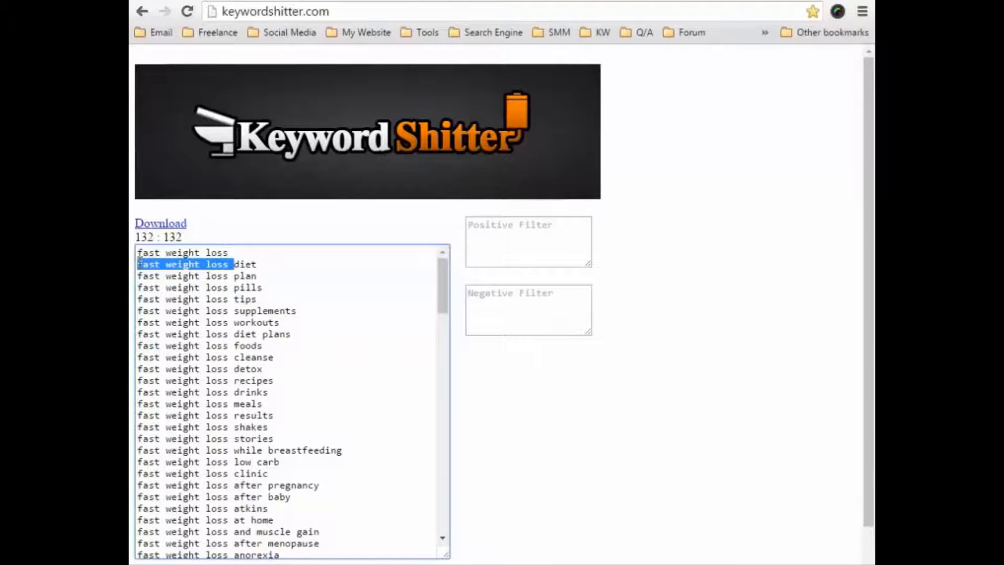
left_click(345, 309)
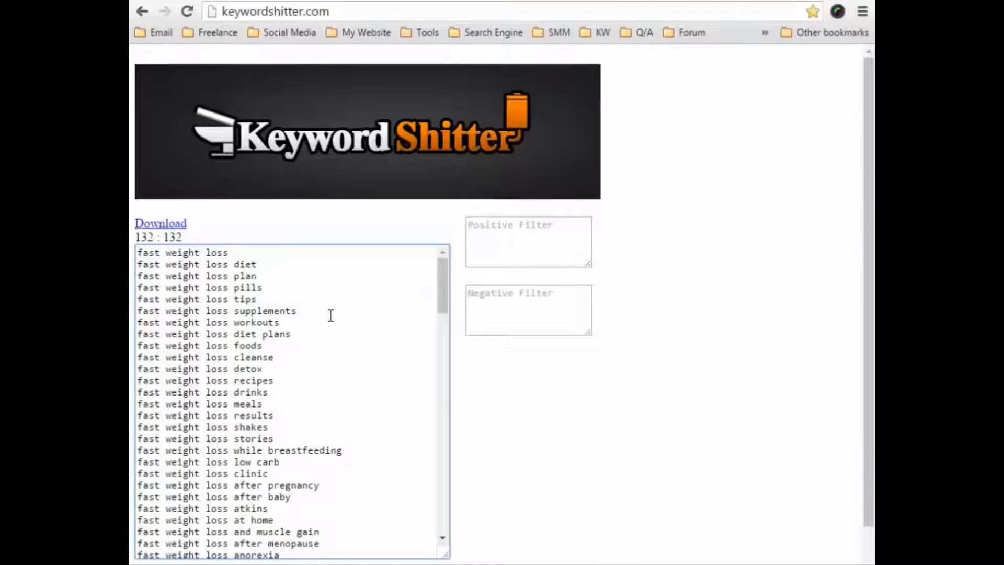
Copy the entries from "fast weight loss by baba ramdev" through "fast weight loss cleanse diet" into the Excel sheet at A22, and review the list.
scroll(331, 316, "down", 7)
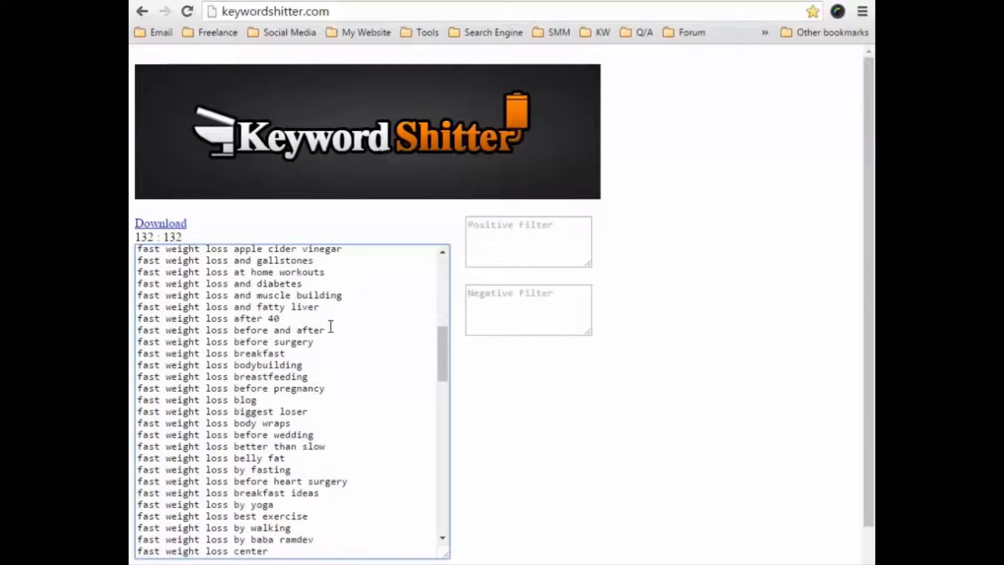
scroll(329, 328, "down", 5)
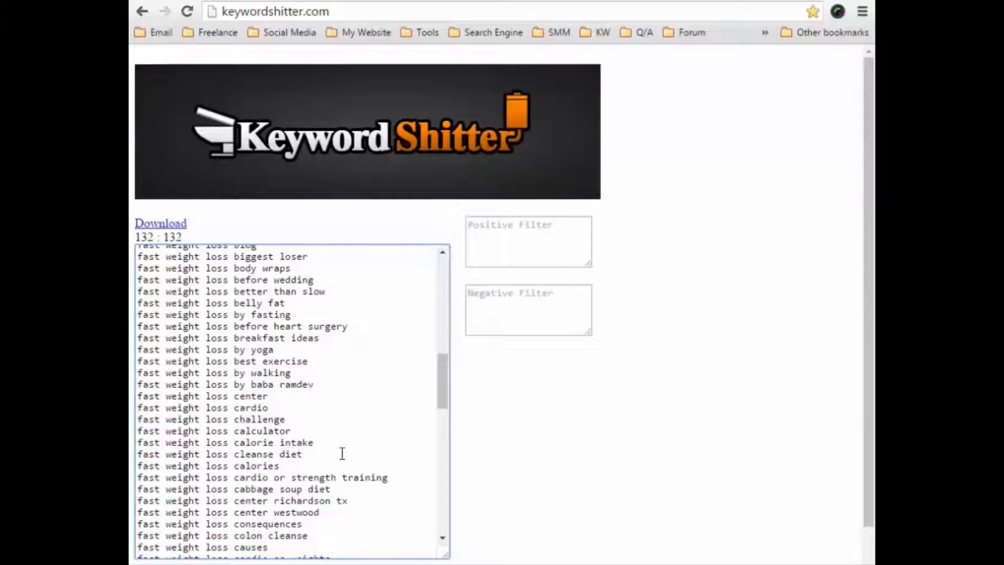
left_click_drag(342, 453, 138, 383)
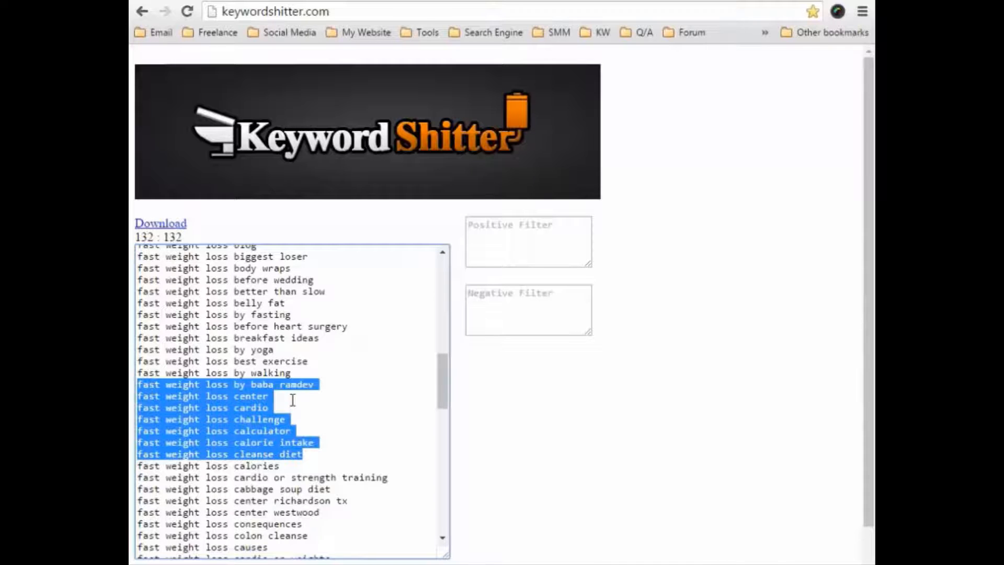
left_click(813, 1)
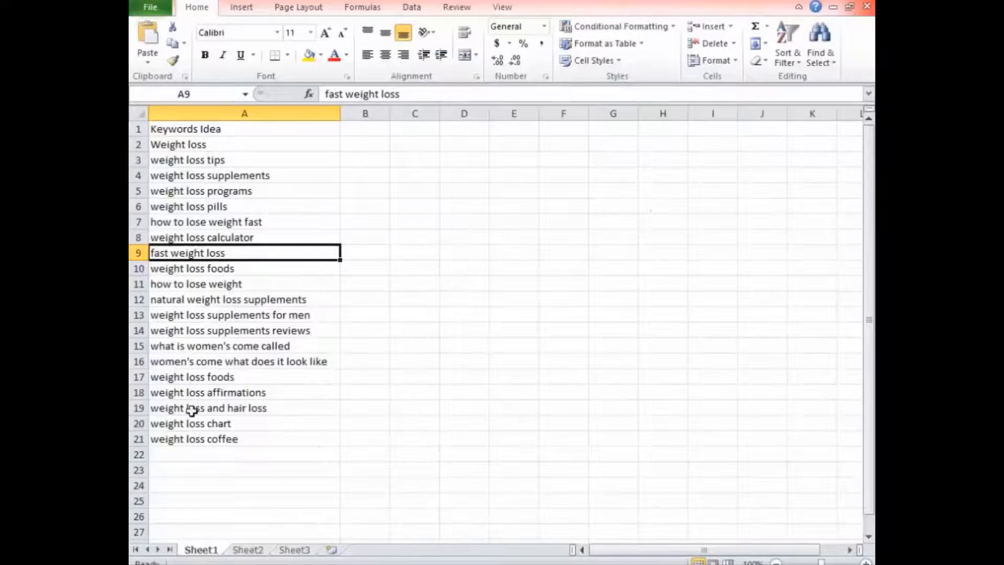
left_click(190, 454)
key("ctrl+v")
left_click(392, 346)
scroll(388, 352, "down", 3)
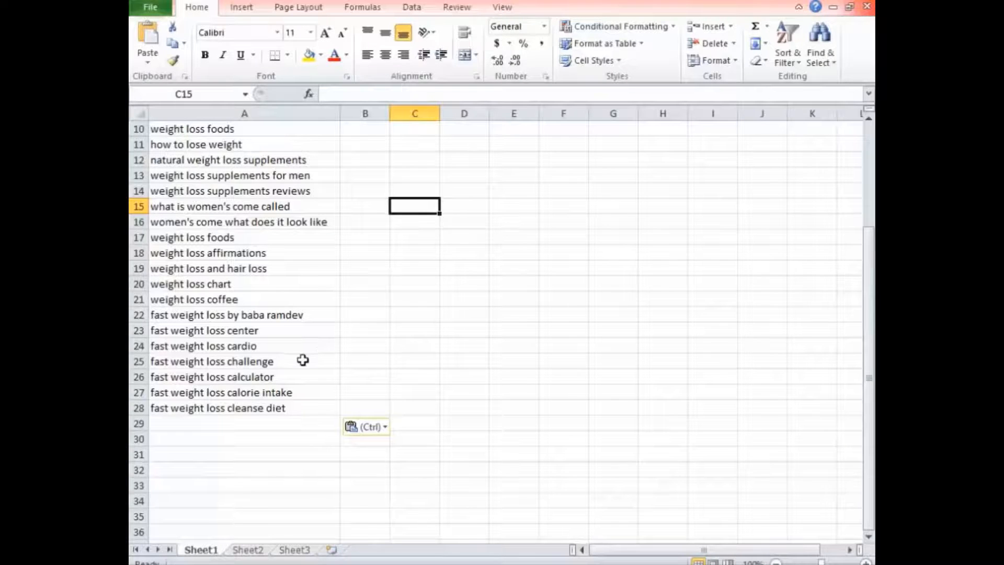
scroll(300, 433, "up", 3)
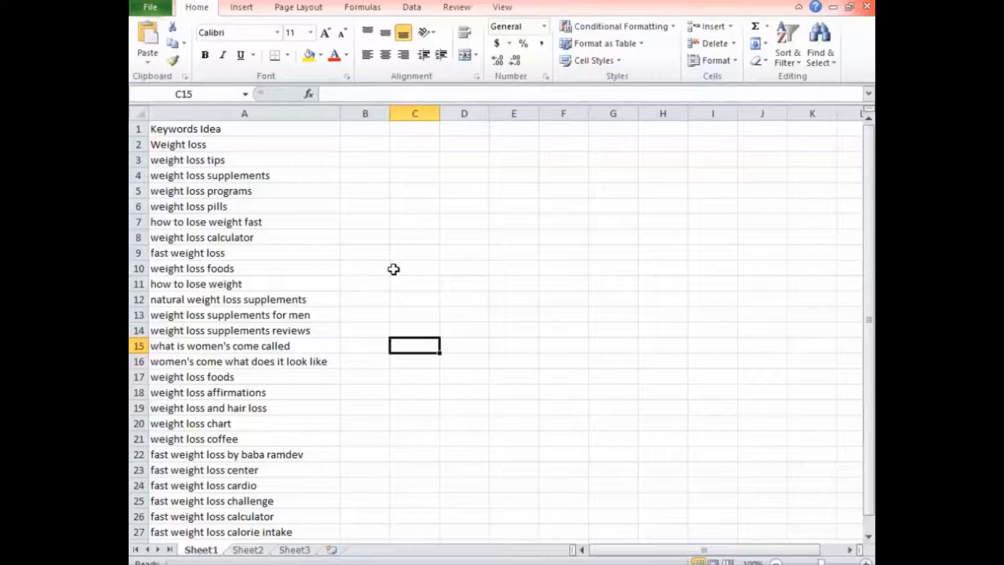
Switch to Google AdWords Keyword Planner in the browser and sign in, reloading the page, and view the available AdWords tools.
left_click(808, 1)
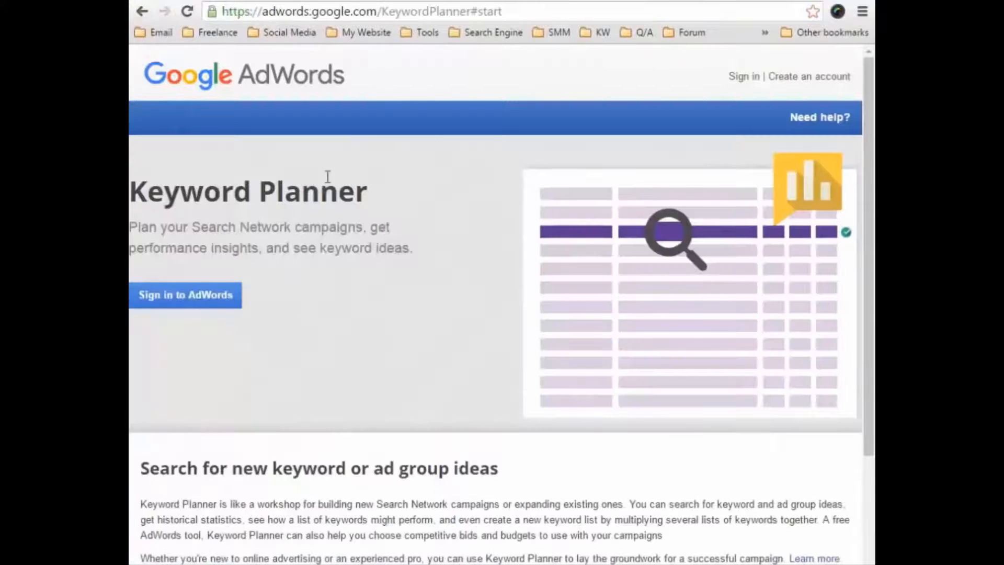
left_click(207, 293)
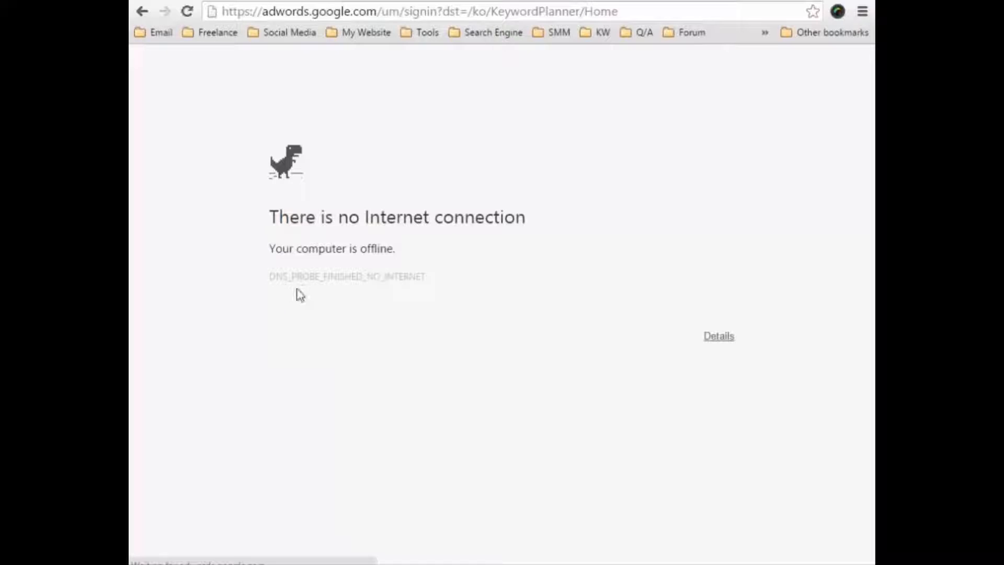
left_click(188, 15)
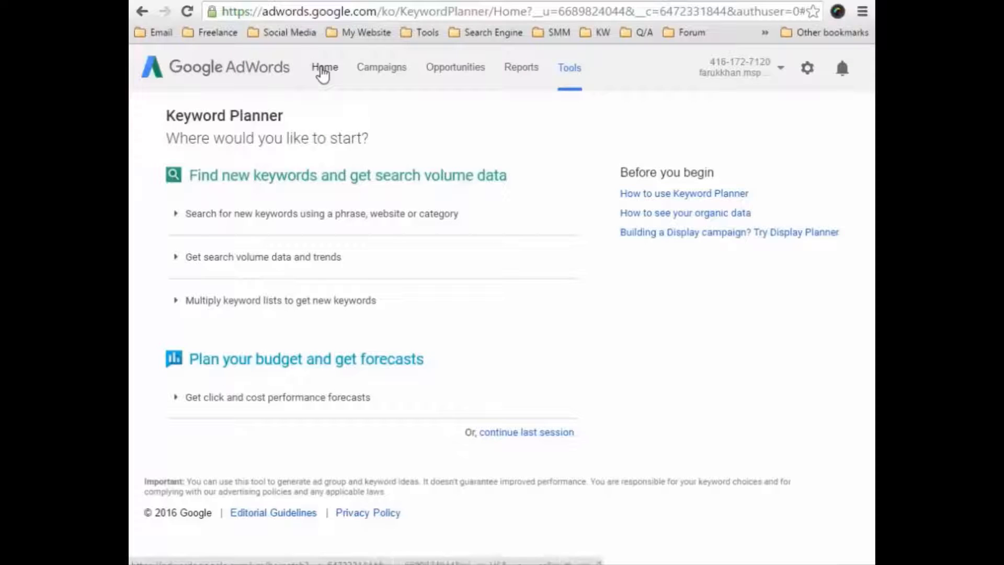
left_click(572, 69)
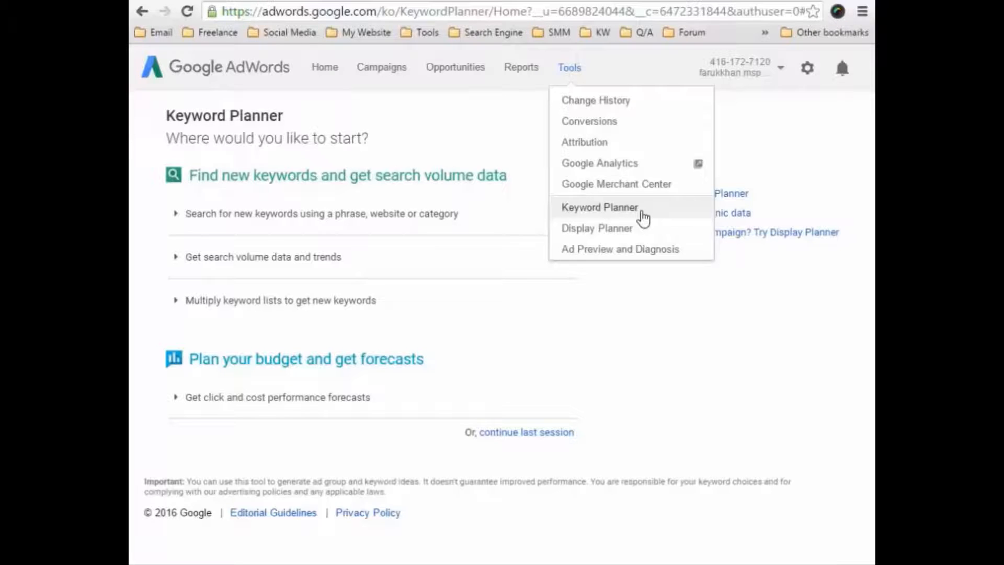
left_click(139, 133)
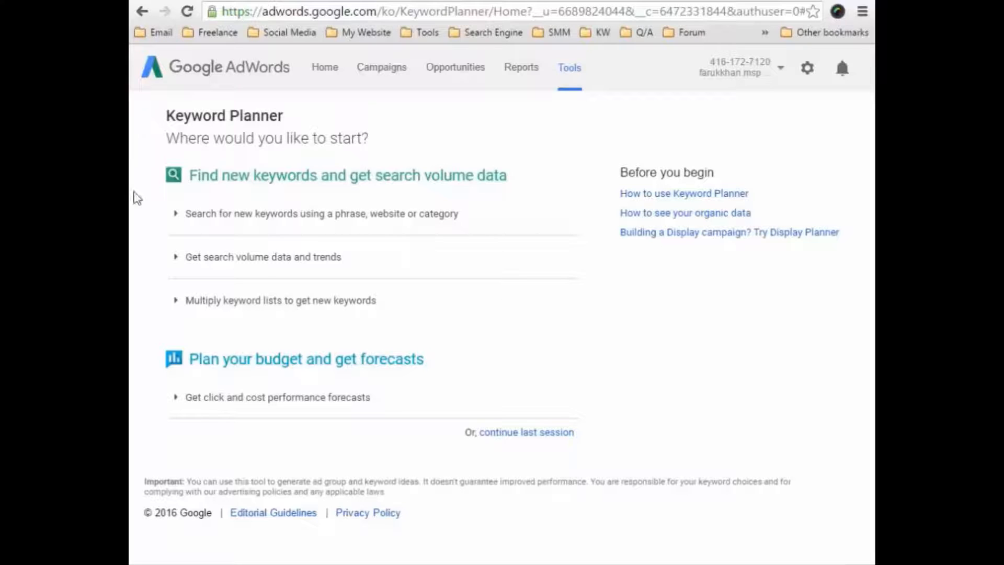
Expand the search for new keywords using a phrase, website or category, and enter "weight loss" as the product or service.
left_click(250, 225)
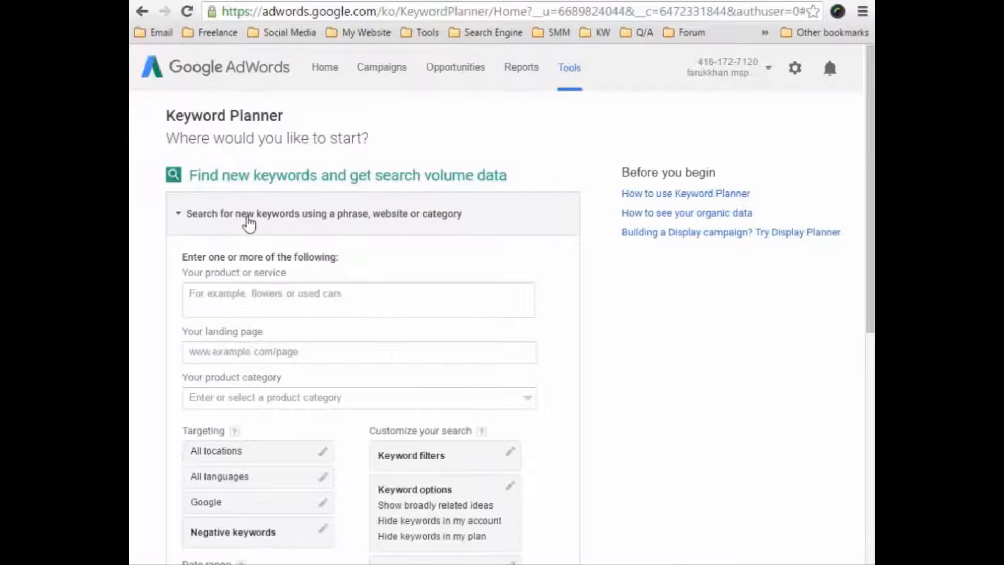
scroll(172, 266, "down", 3)
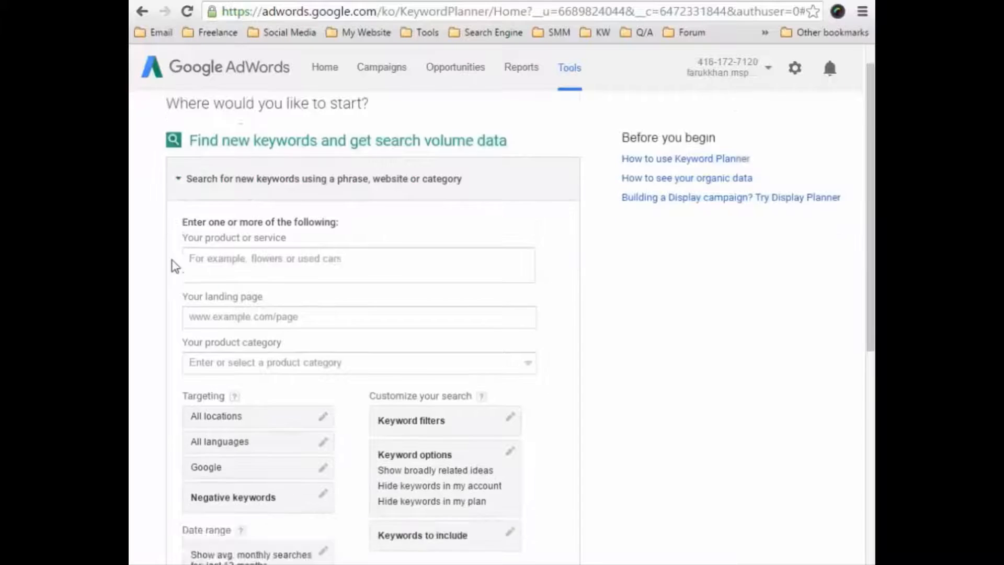
scroll(172, 265, "up", 2)
scroll(173, 266, "down", 1)
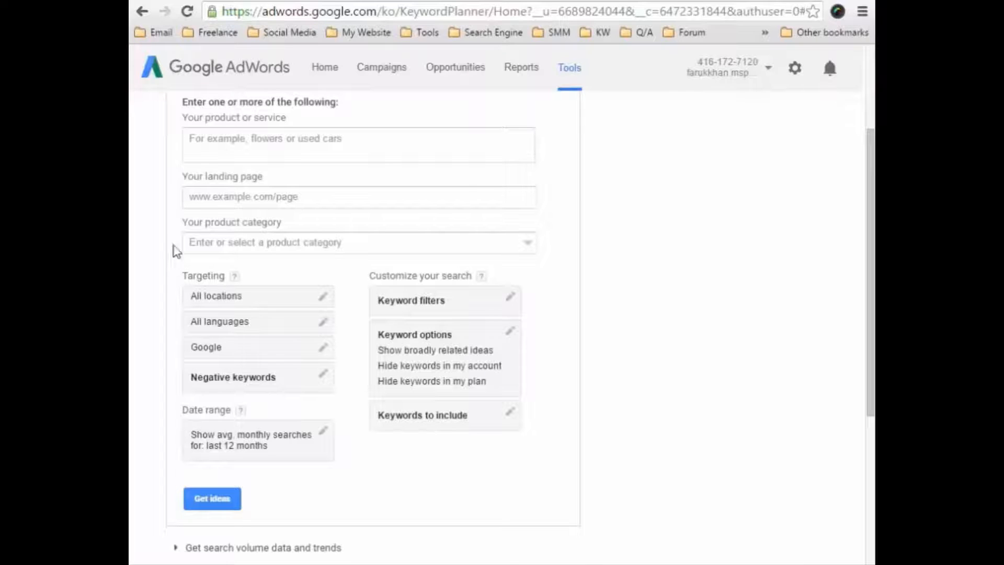
left_click(292, 145)
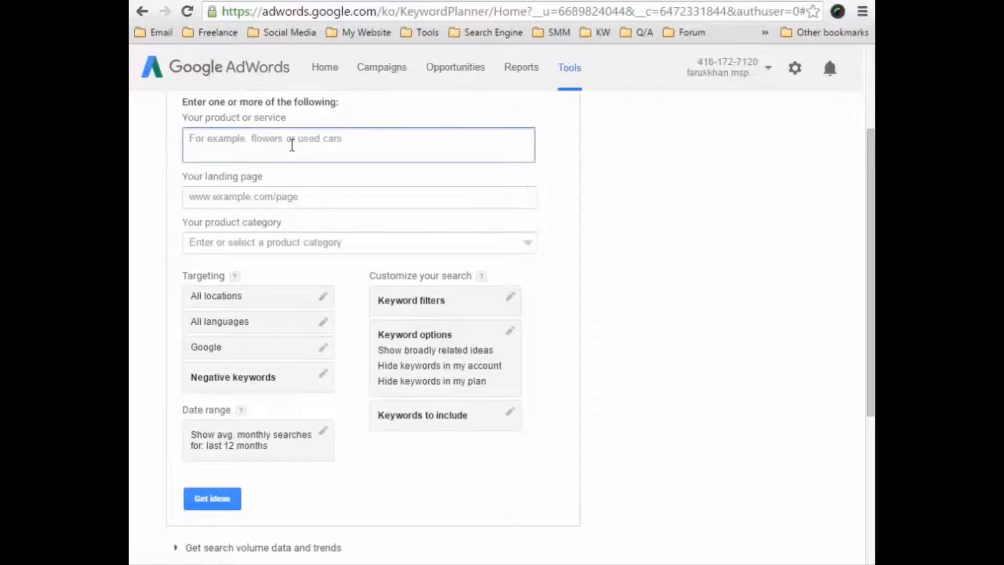
type("wei")
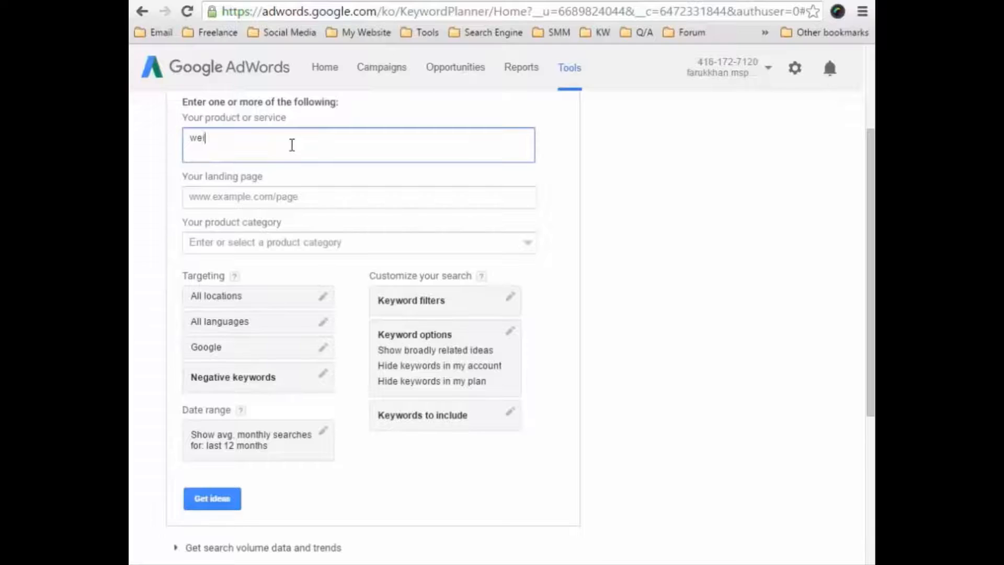
type("ght loss")
Set the product category of the keyword search to Health.
left_click(270, 242)
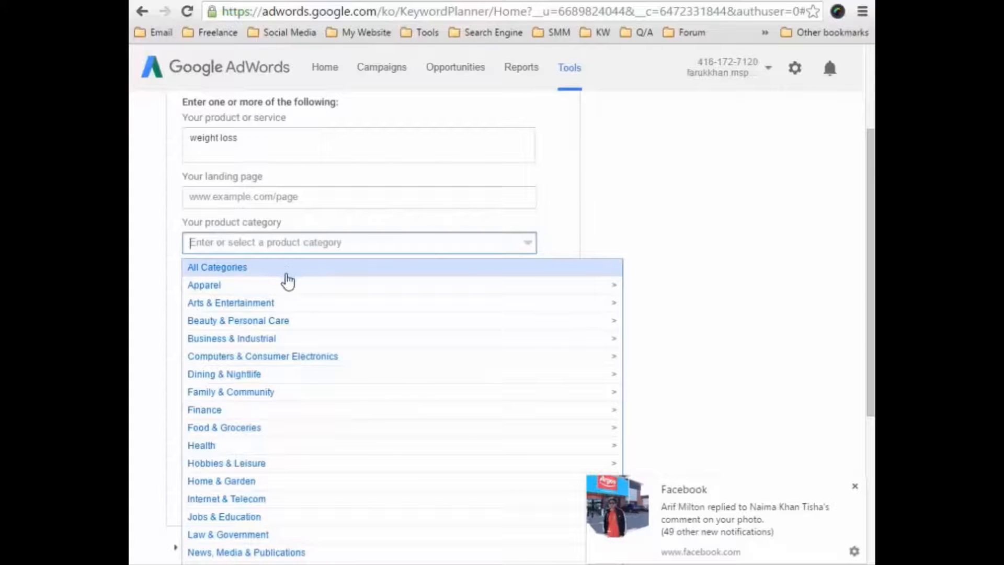
left_click(212, 446)
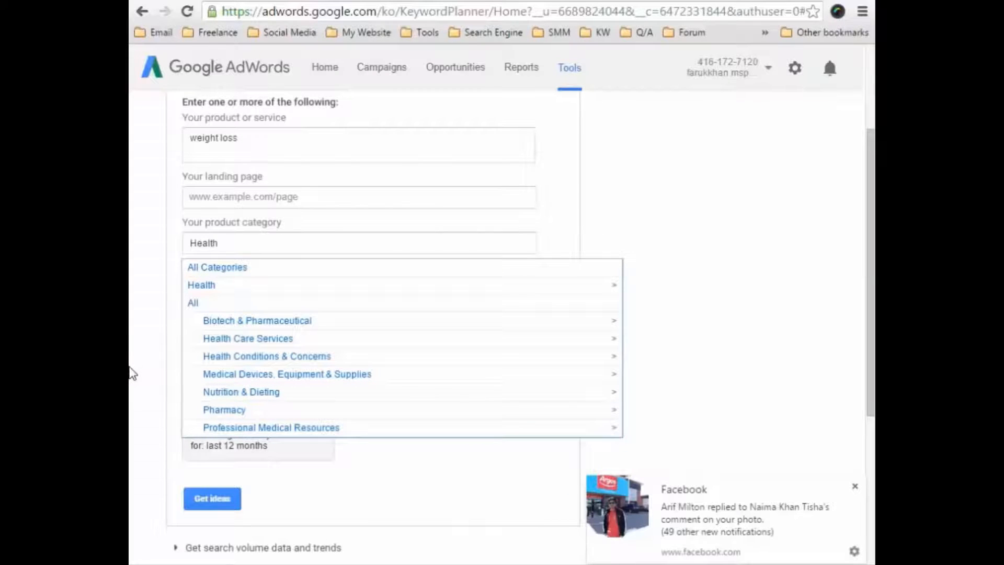
left_click(549, 236)
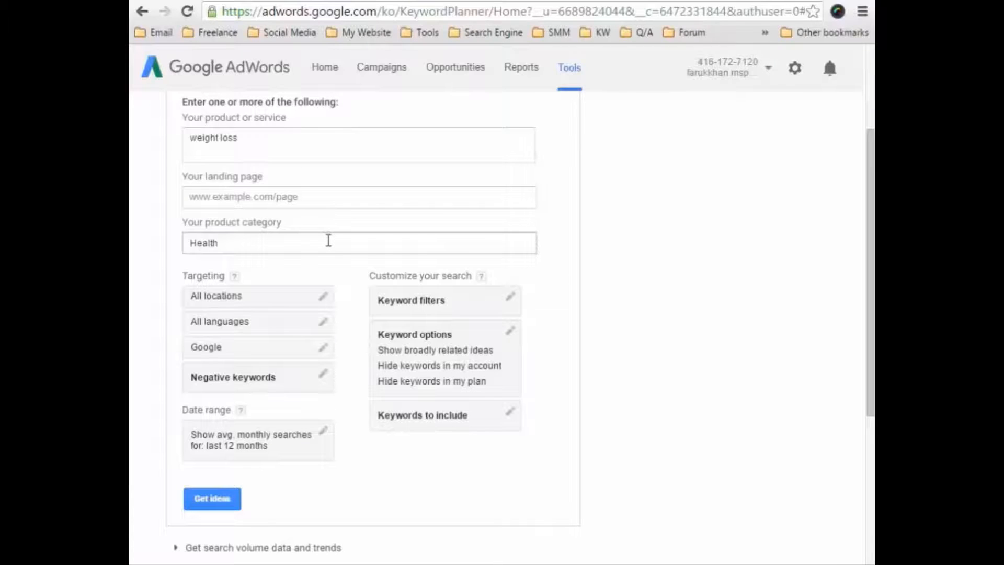
Set the location targeting of the keyword search to United States and save it.
left_click(323, 297)
left_click(300, 345)
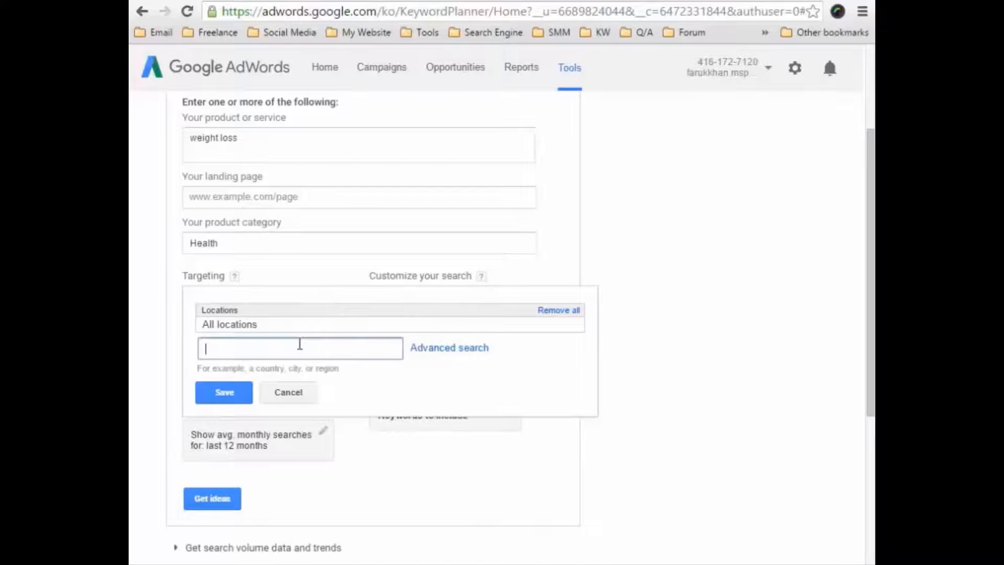
type("us")
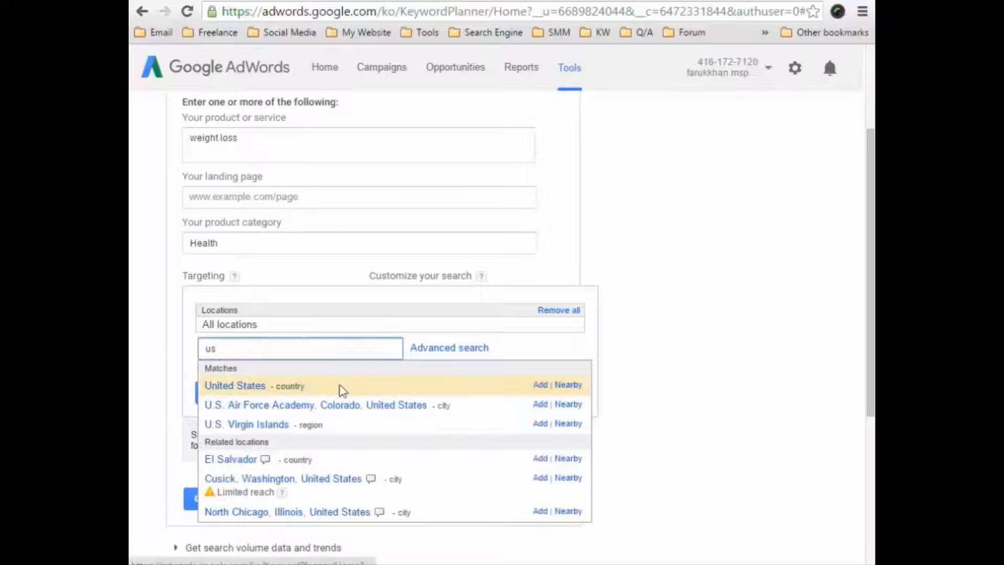
left_click(250, 390)
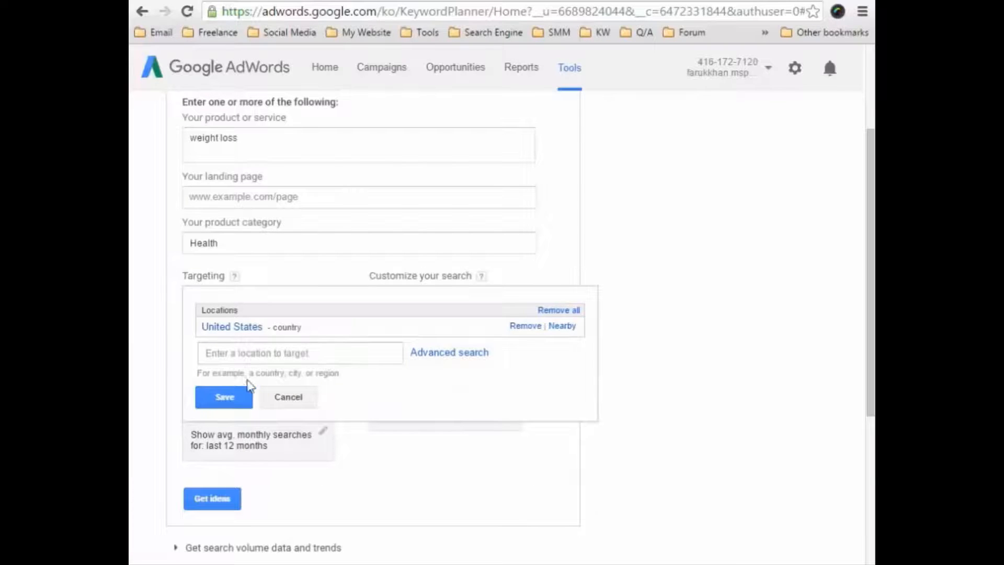
left_click(230, 396)
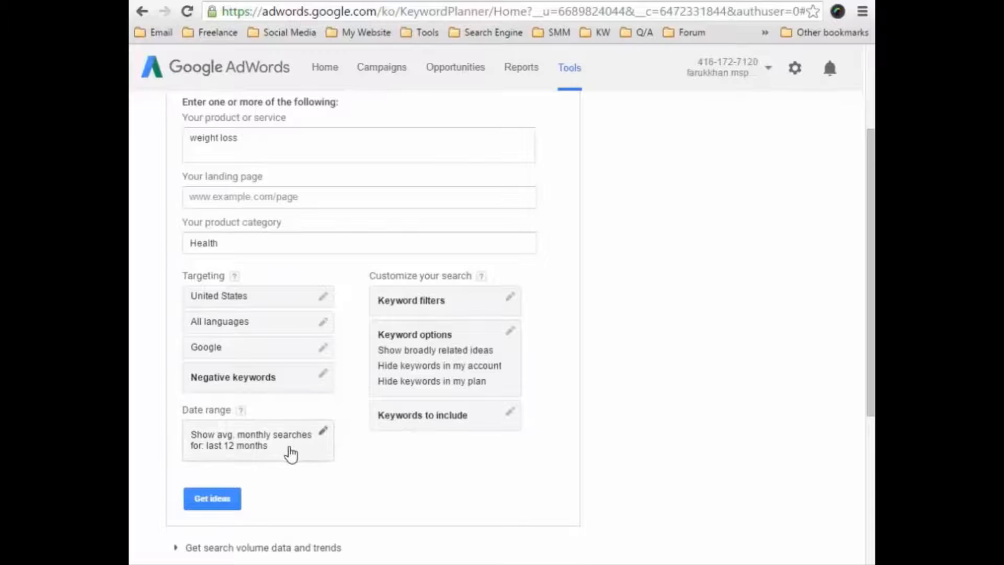
Filter the keywords to average monthly searches of at least 500 and a suggested bid of at least $1, and save the filters.
left_click(480, 300)
scroll(481, 293, "down", 3)
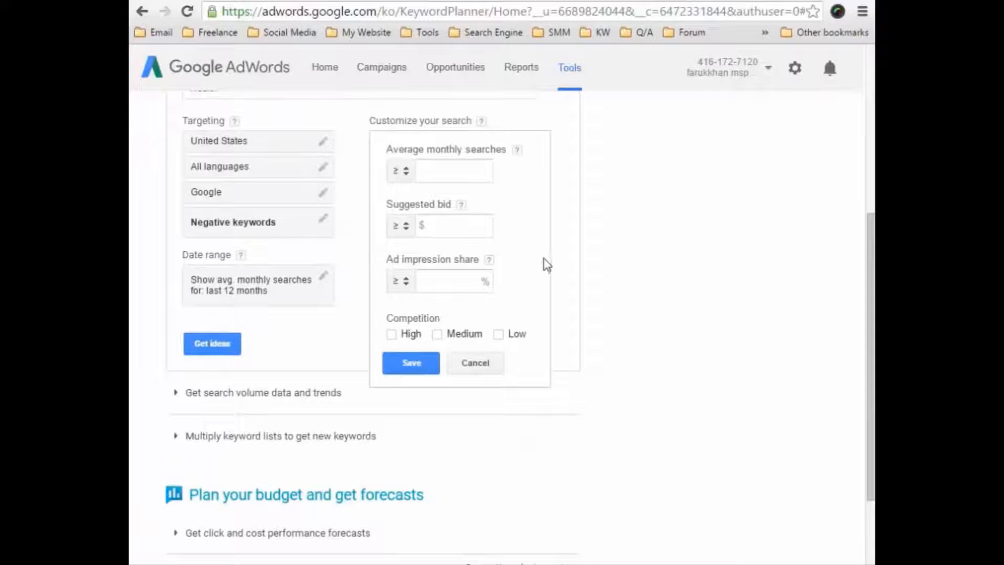
left_click(472, 168)
type("500")
left_click(459, 223)
type("1")
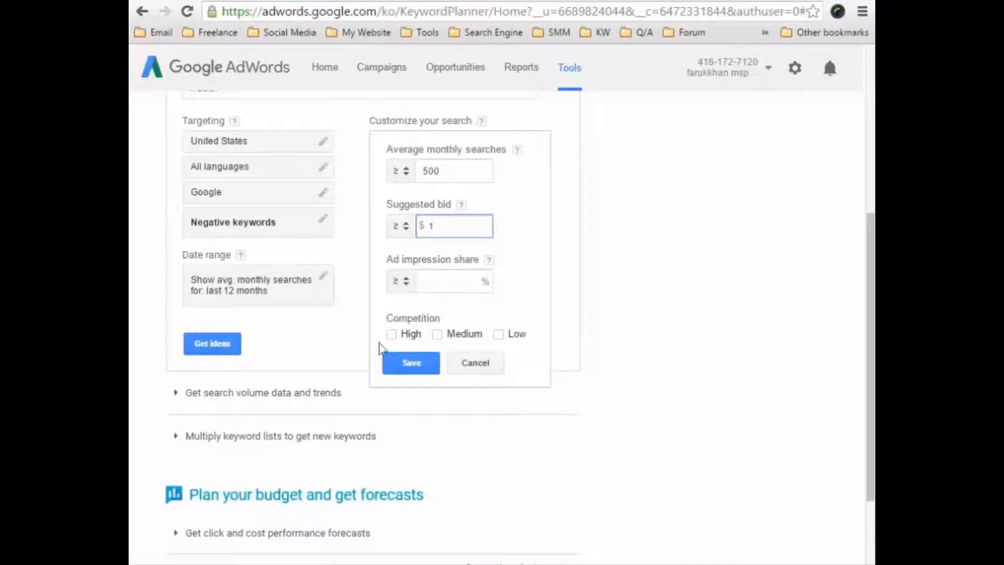
left_click(392, 363)
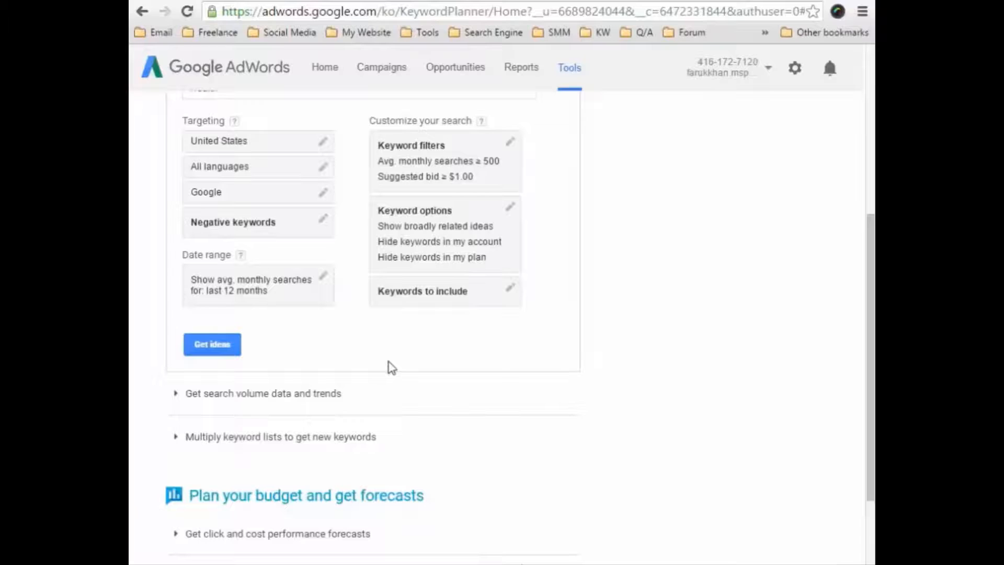
Get the ideas for the weight loss search and show them as individual keyword ideas instead of ad groups.
scroll(399, 368, "up", 4)
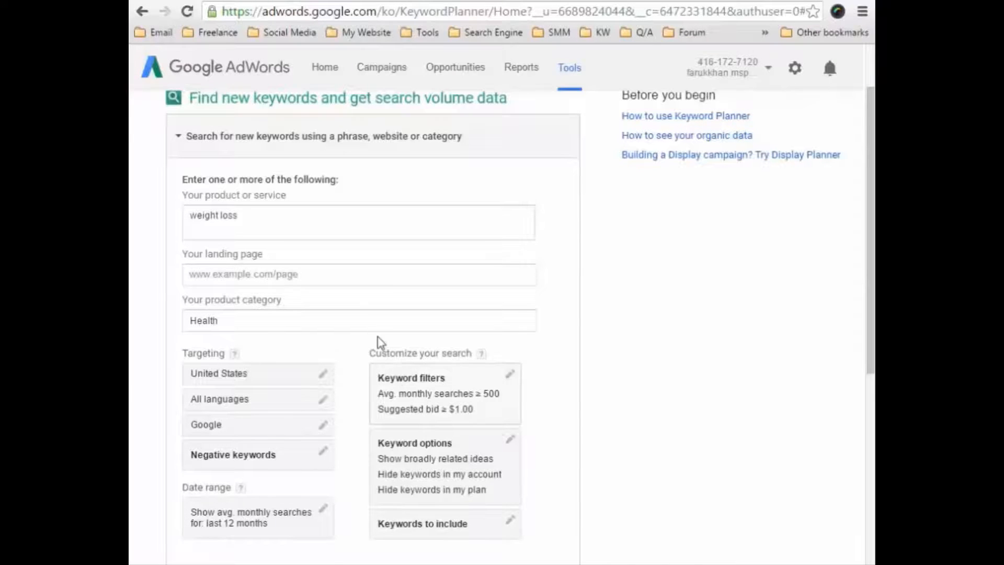
scroll(381, 340, "down", 3)
left_click(212, 423)
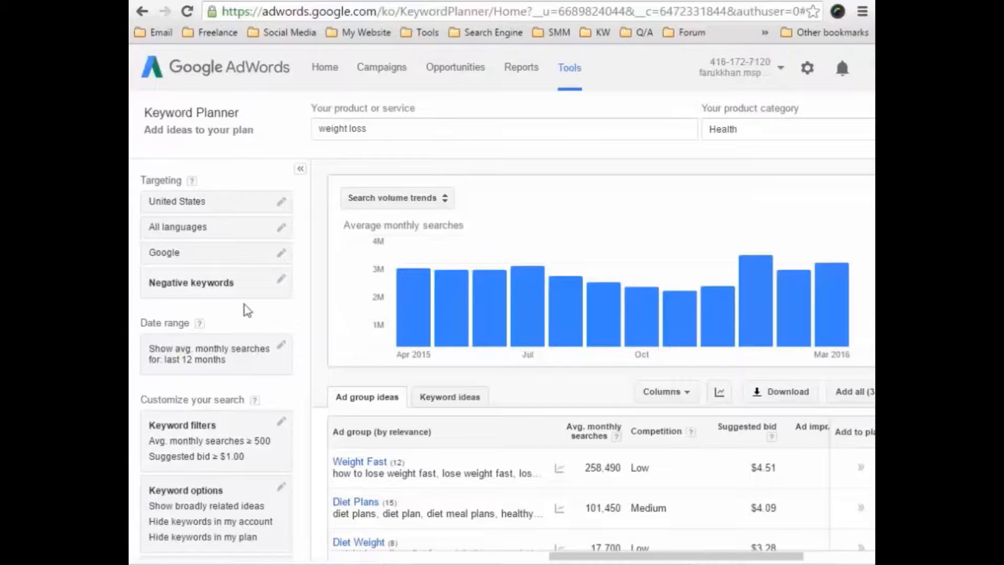
mouse_move(336, 403)
left_mouse_down()
mouse_move(401, 410)
mouse_move(337, 410)
left_mouse_up()
left_click(449, 404)
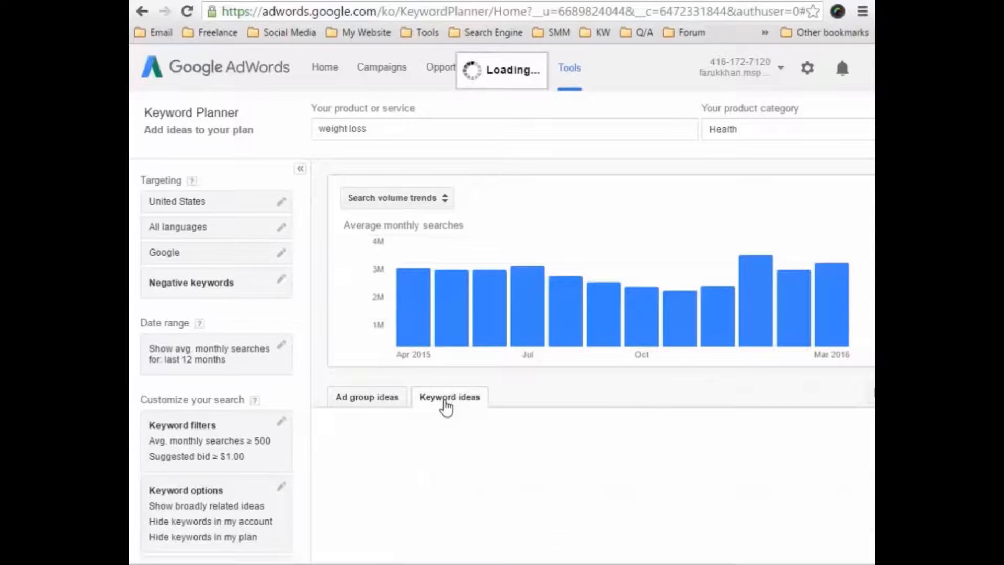
scroll(449, 406, "down", 4)
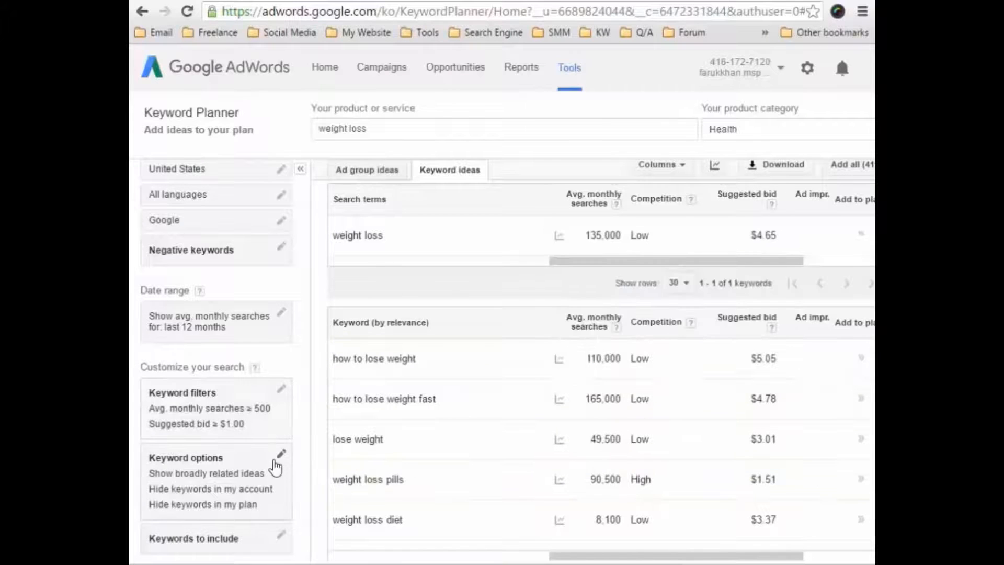
scroll(341, 478, "up", 3)
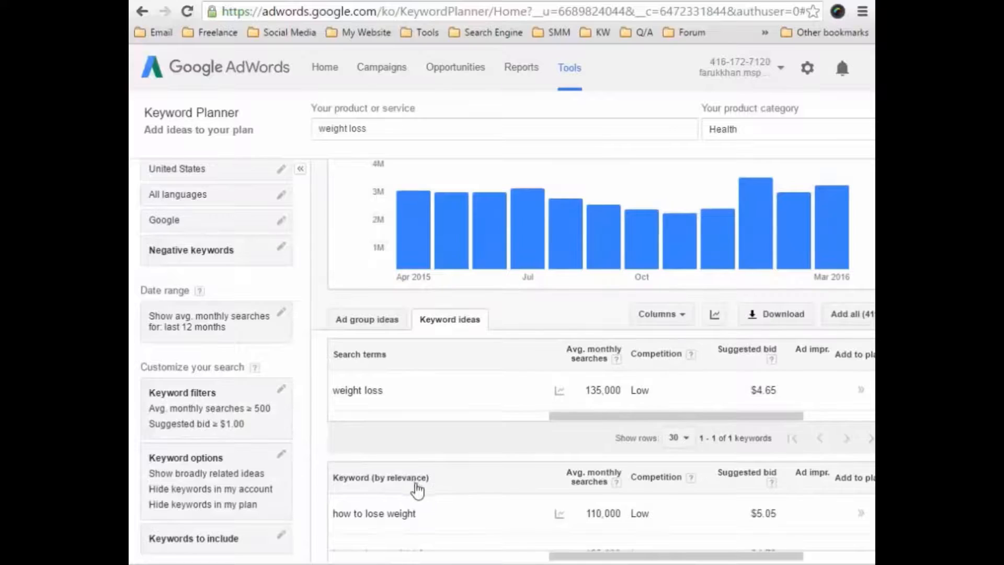
scroll(414, 487, "up", 2)
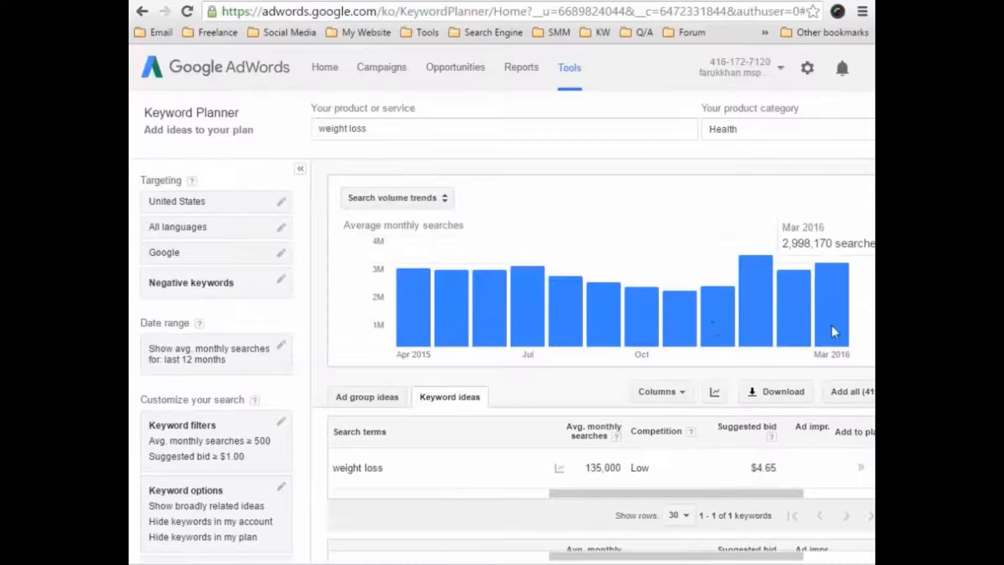
Check the monthly values in the search volume chart, hide it, and view the monthly search trend for "weight loss".
mouse_move(749, 309)
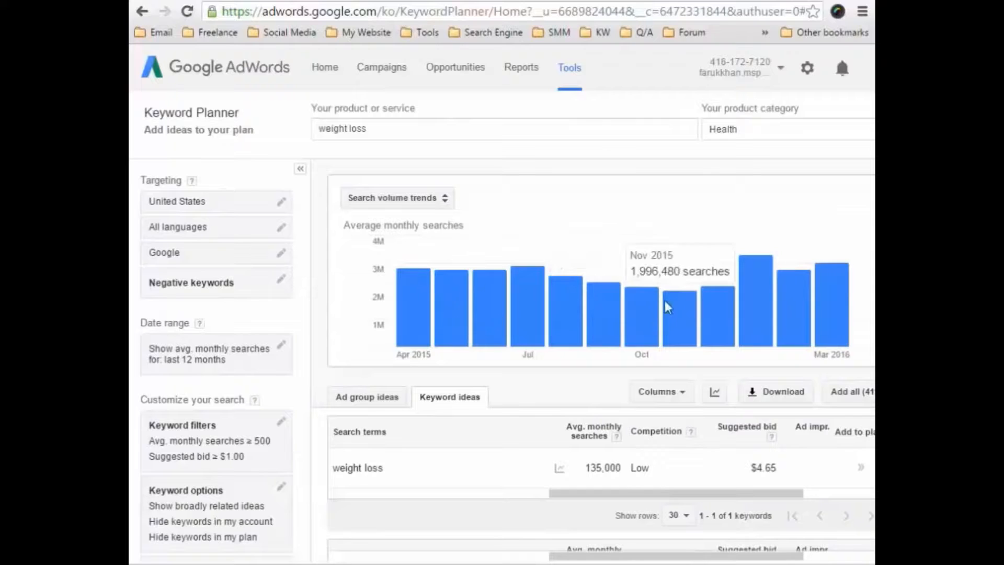
left_click(715, 392)
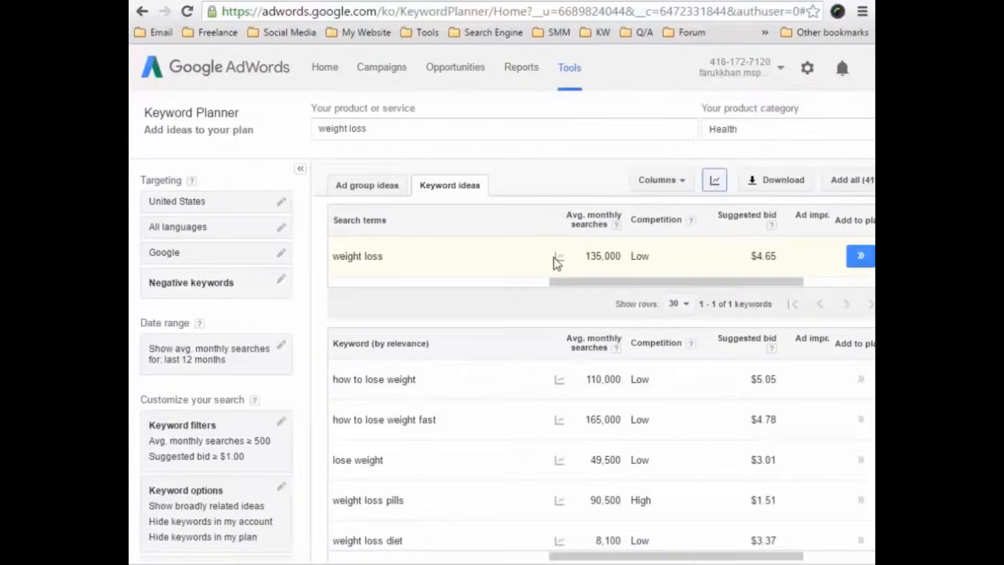
mouse_move(559, 258)
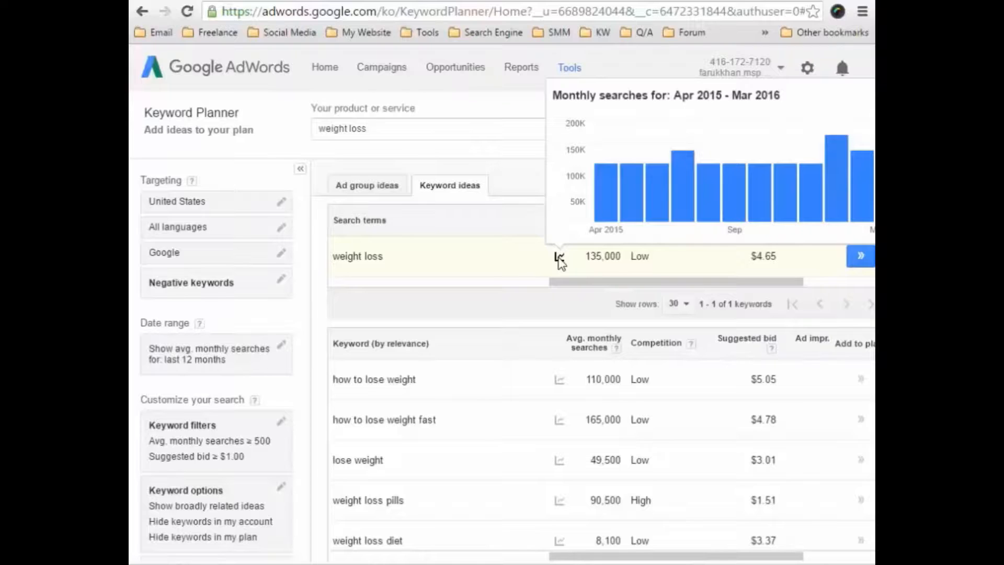
mouse_move(776, 206)
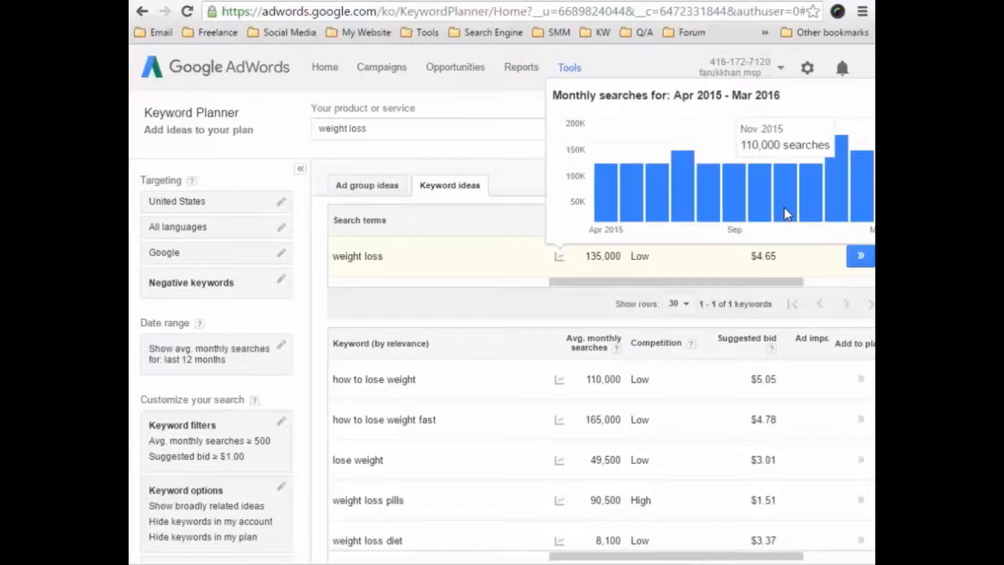
mouse_move(828, 206)
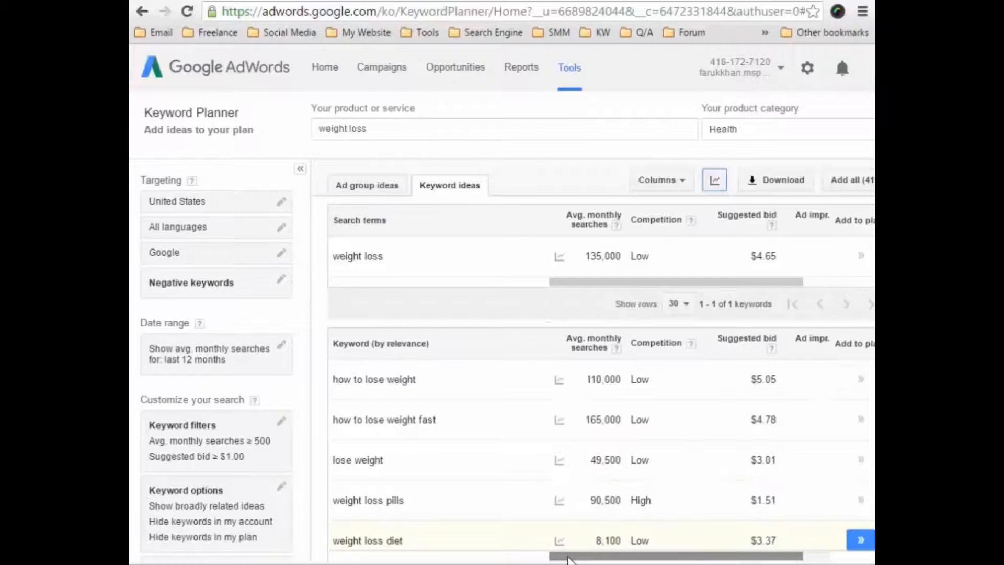
Increase the number of rows shown in the keyword ideas list and review the listed keywords.
left_click_drag(569, 559, 583, 560)
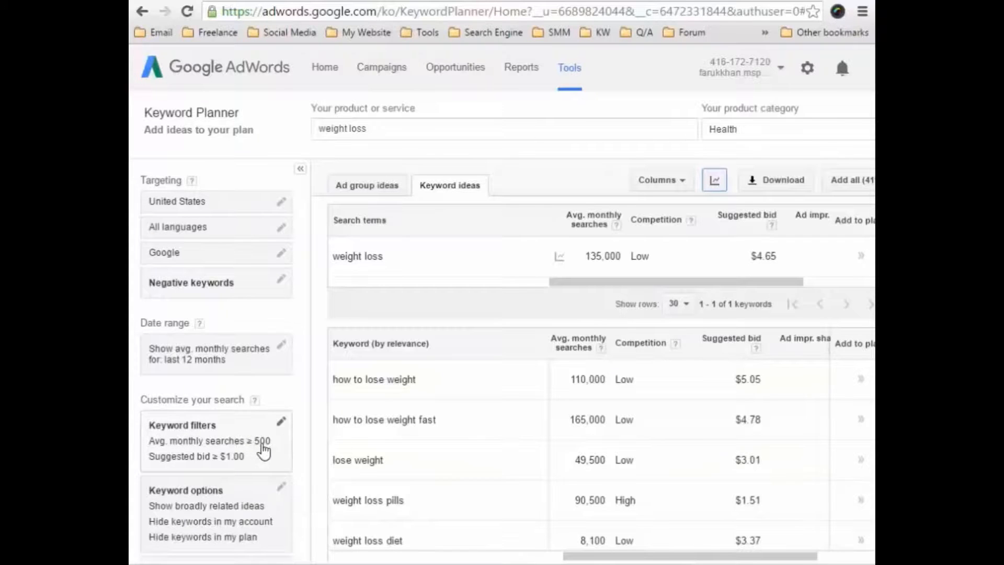
scroll(597, 462, "down", 10)
scroll(599, 469, "down", 10)
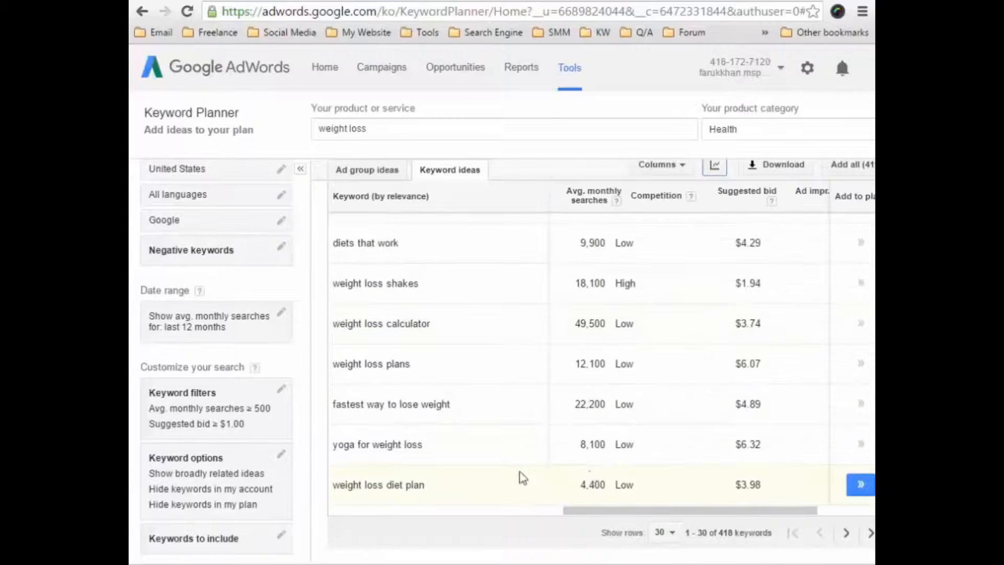
scroll(520, 475, "up", 8)
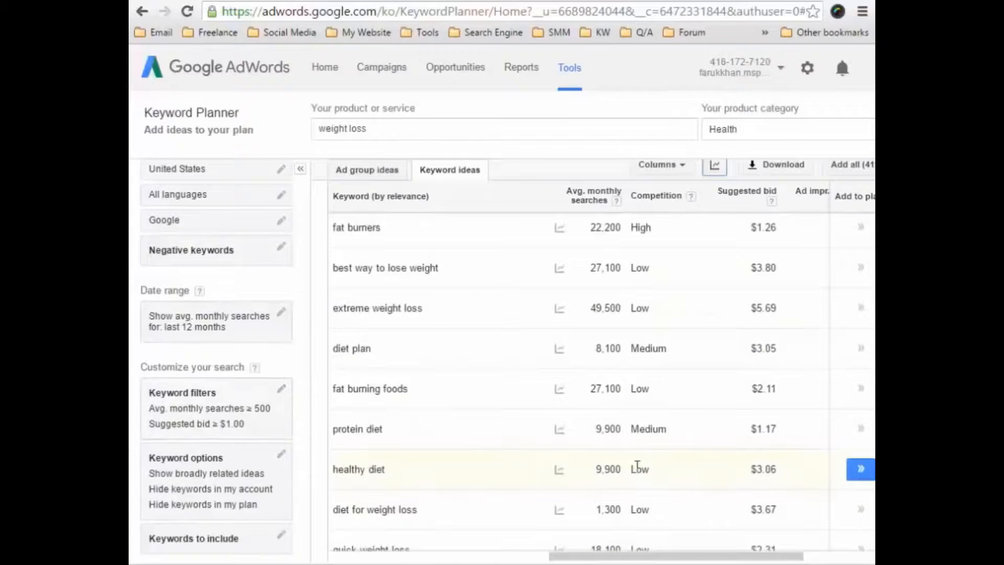
scroll(748, 481, "down", 4)
scroll(743, 506, "down", 3)
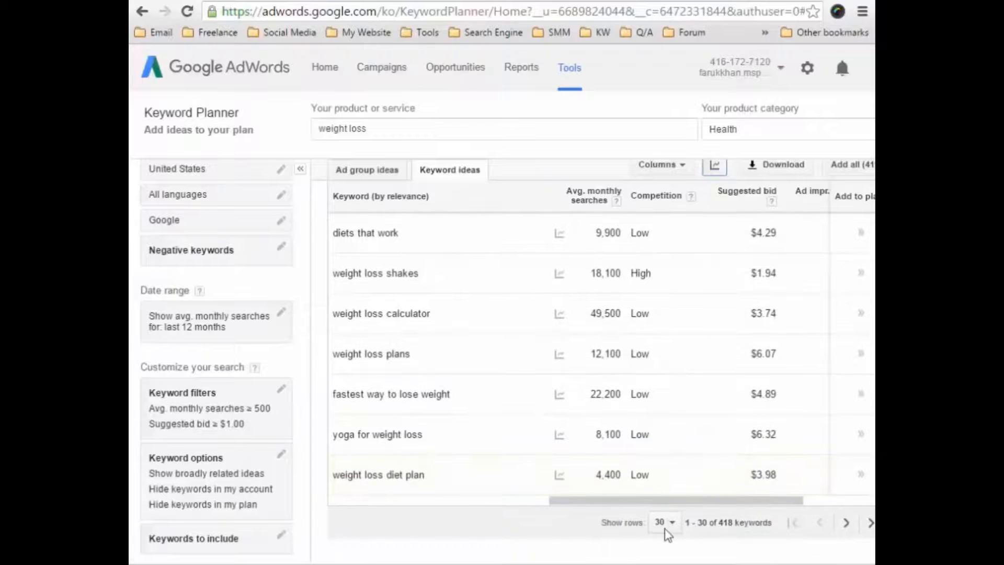
left_click(669, 521)
left_click(685, 496)
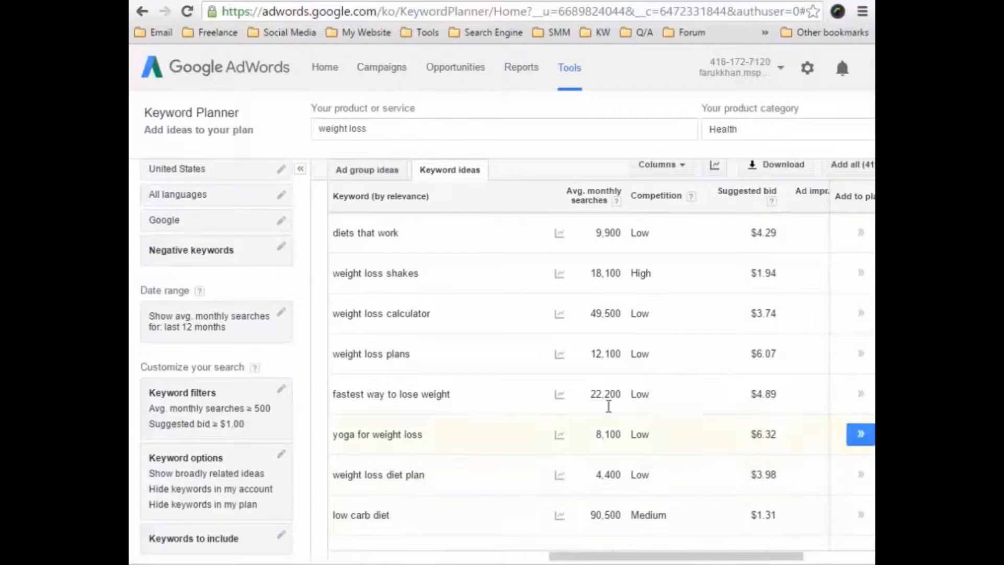
mouse_move(643, 419)
scroll(462, 444, "down", 3)
scroll(462, 444, "down", 15)
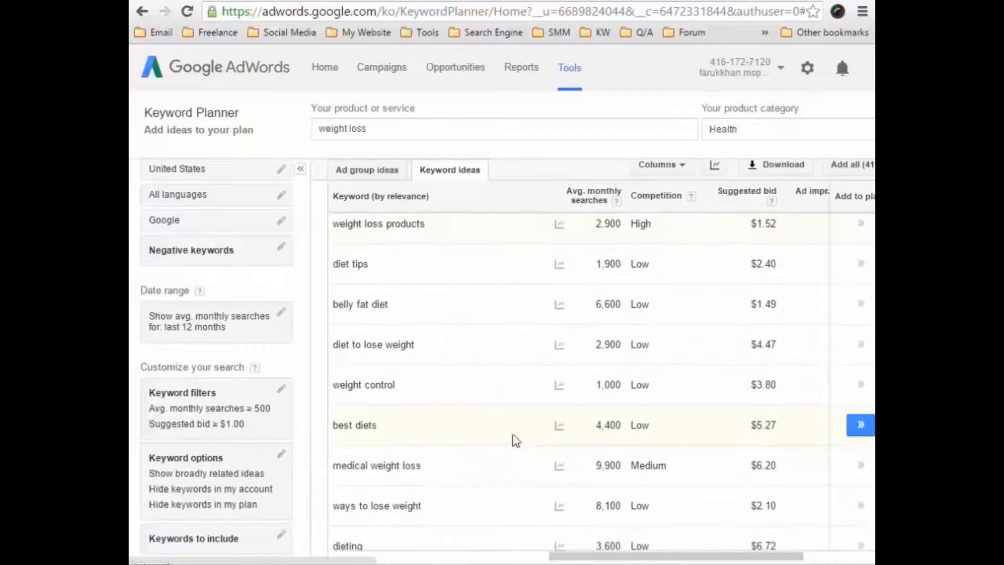
scroll(564, 406, "up", 12)
scroll(568, 405, "up", 15)
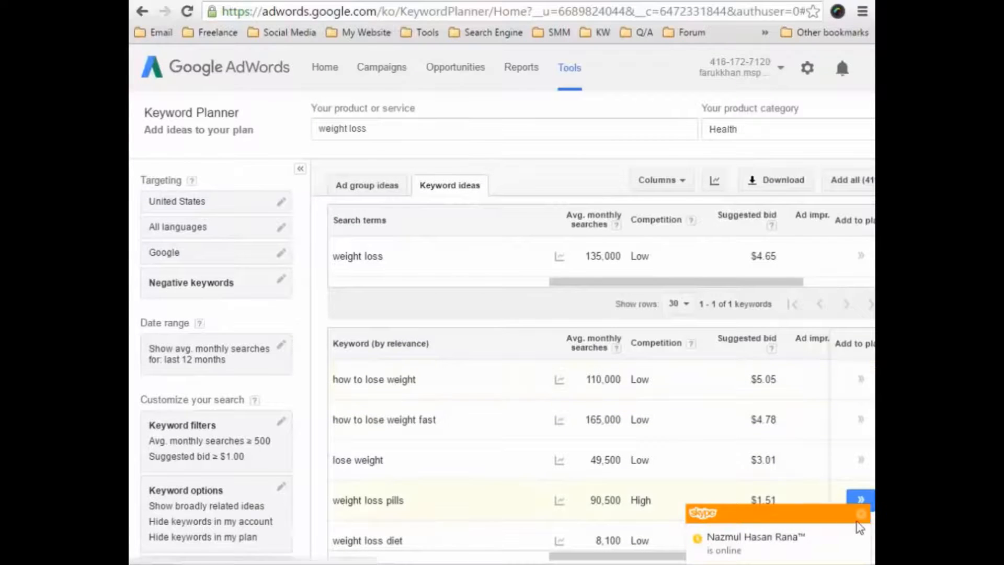
Download the historical statistics for all keyword ideas as an Excel CSV file.
scroll(690, 558, "right", 5)
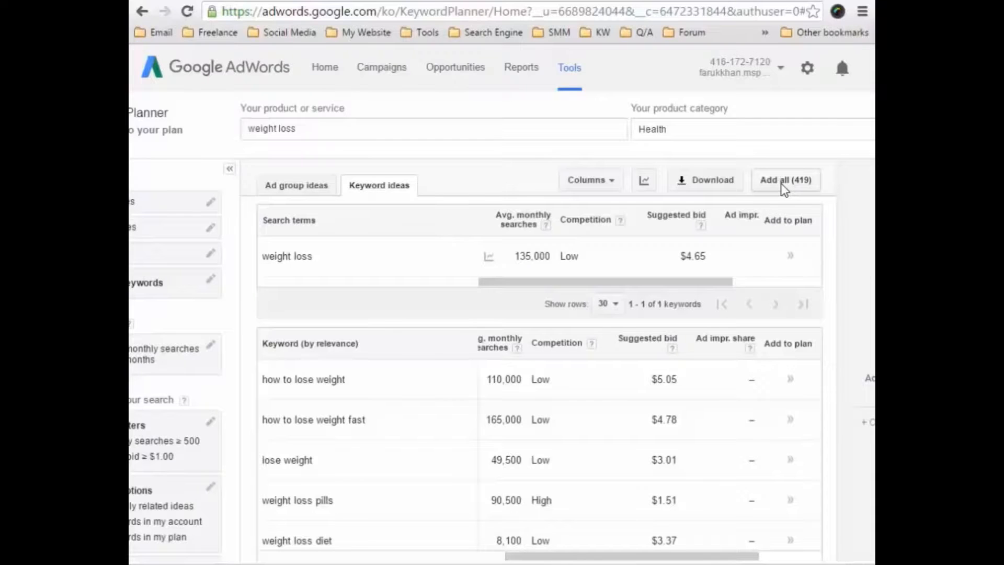
left_click(702, 188)
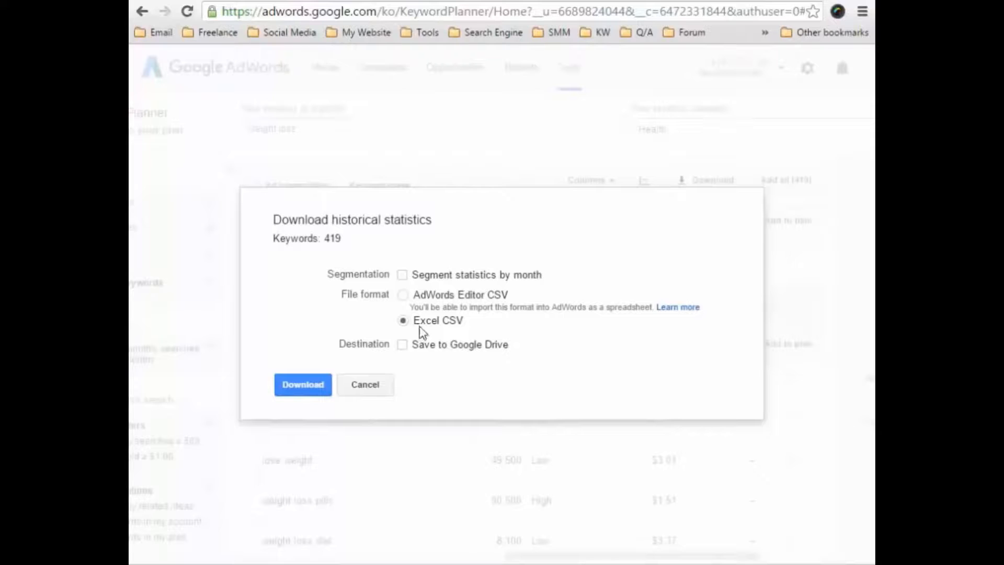
left_click(323, 386)
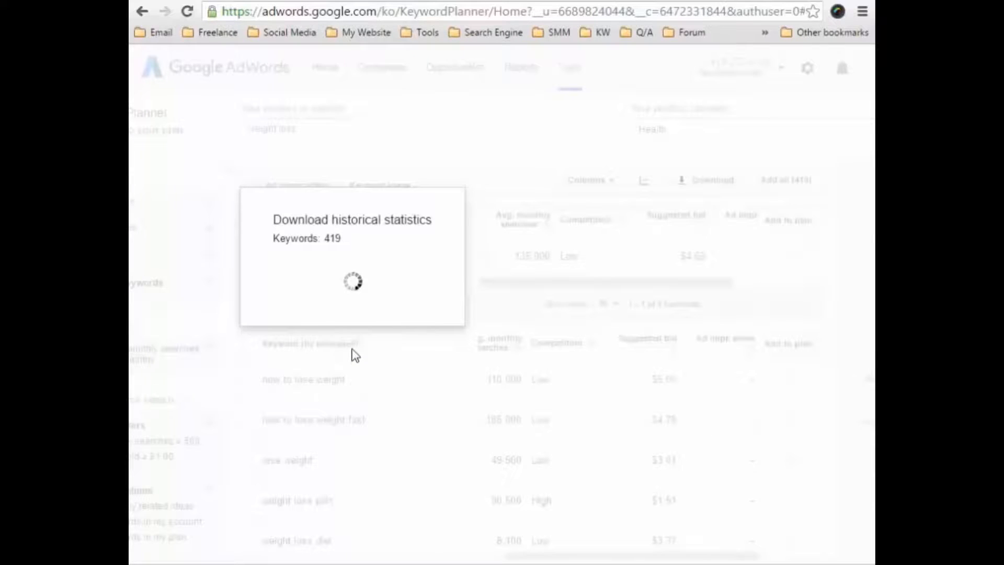
left_click(443, 344)
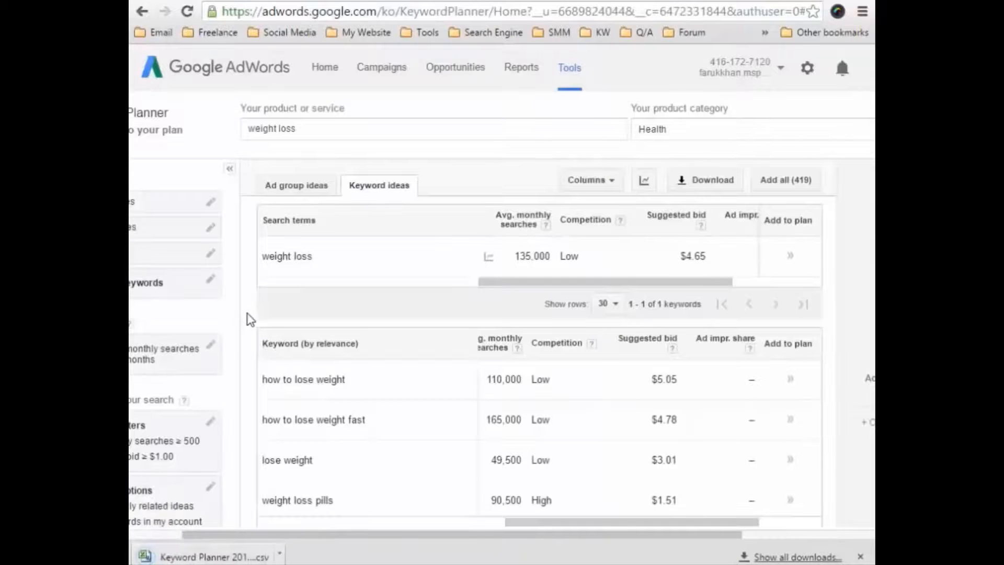
Open the downloaded Keyword Planner CSV file in Excel and bring its window to the front.
left_click(204, 557)
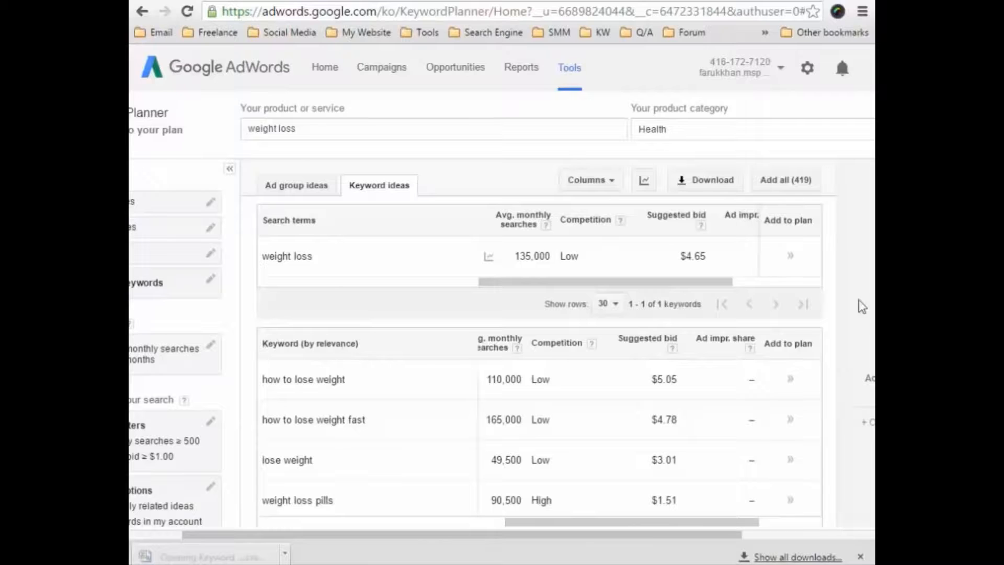
mouse_move(889, 251)
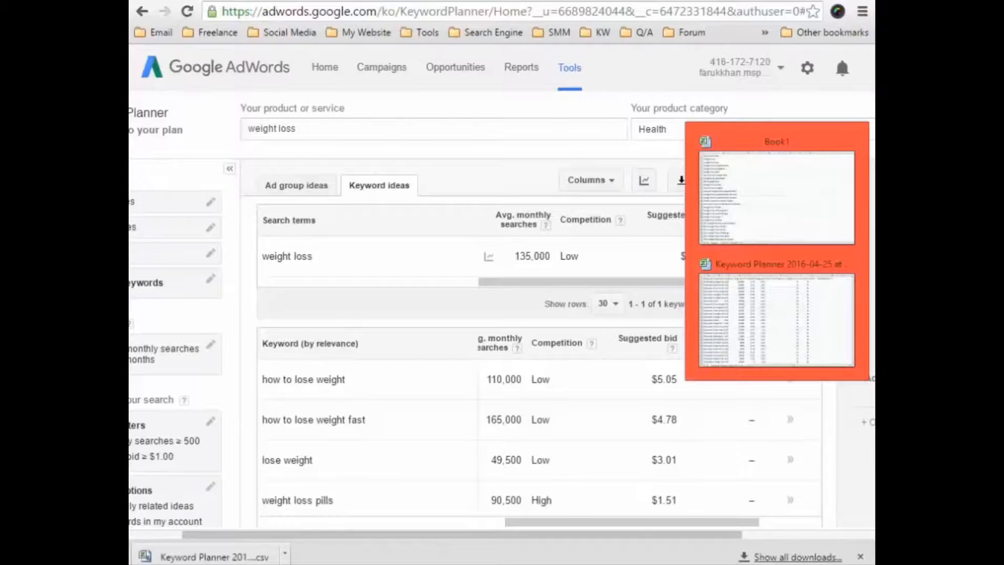
left_click(839, 292)
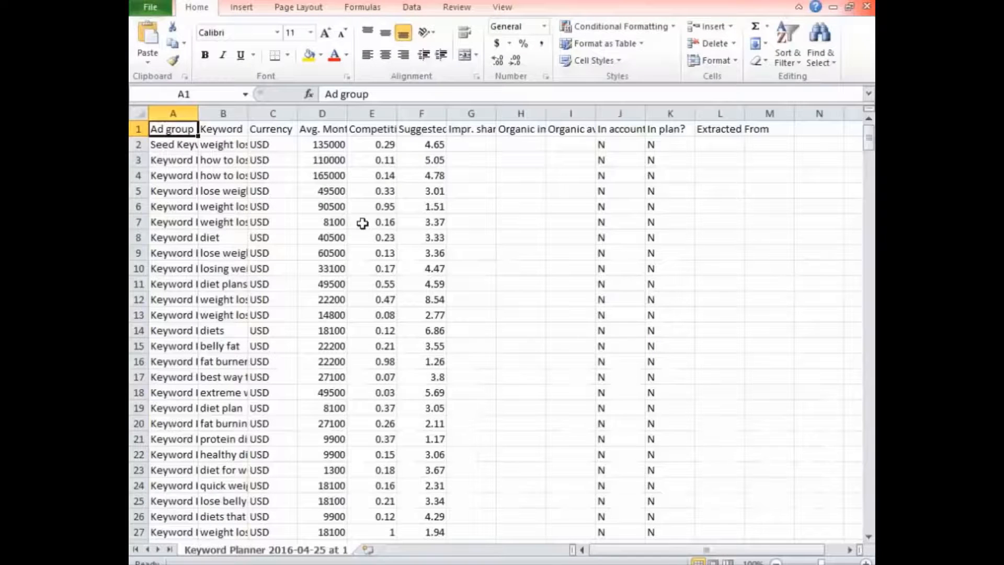
Delete the Ad group and Currency columns from the Keyword Planner sheet.
left_click(181, 106)
right_click(181, 106)
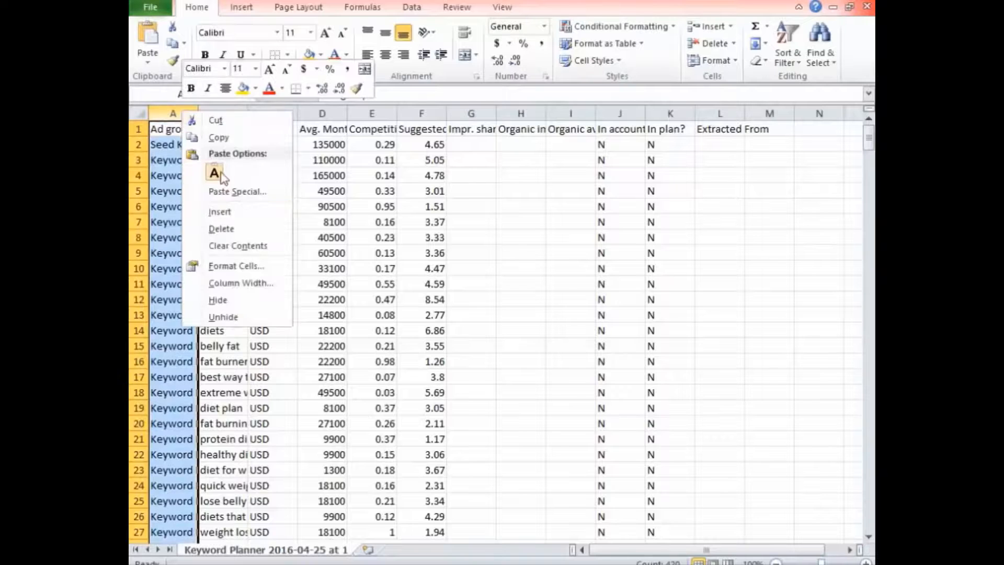
left_click(220, 227)
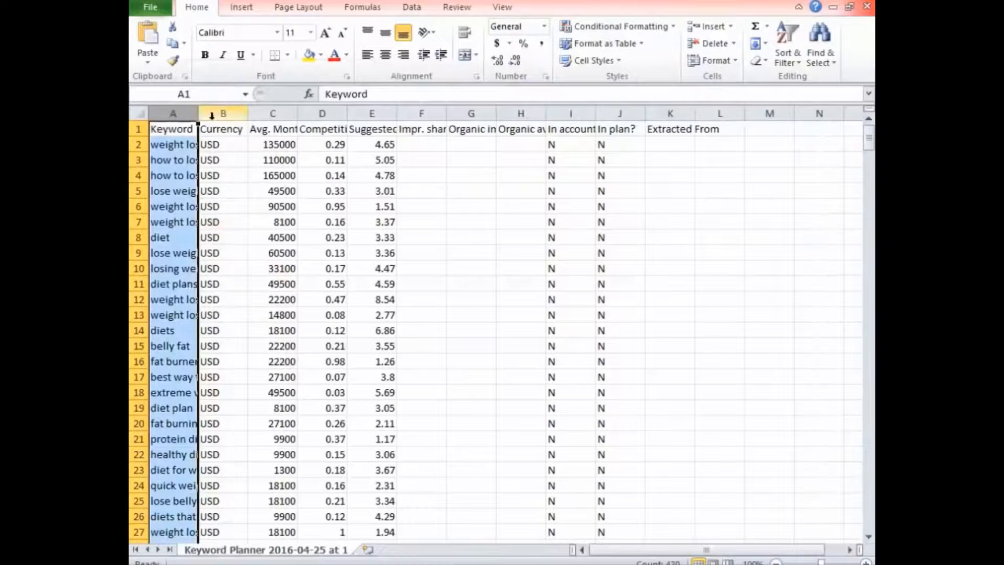
left_click(217, 113)
right_click(217, 113)
left_click(253, 236)
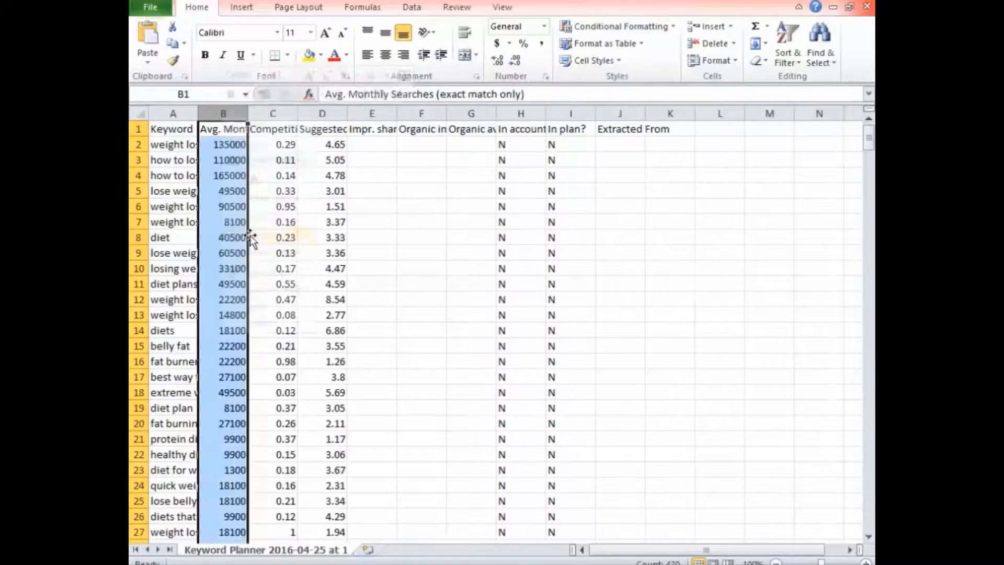
Fit the Keyword column's width to its contents and delete the Competition column.
double_click(197, 112)
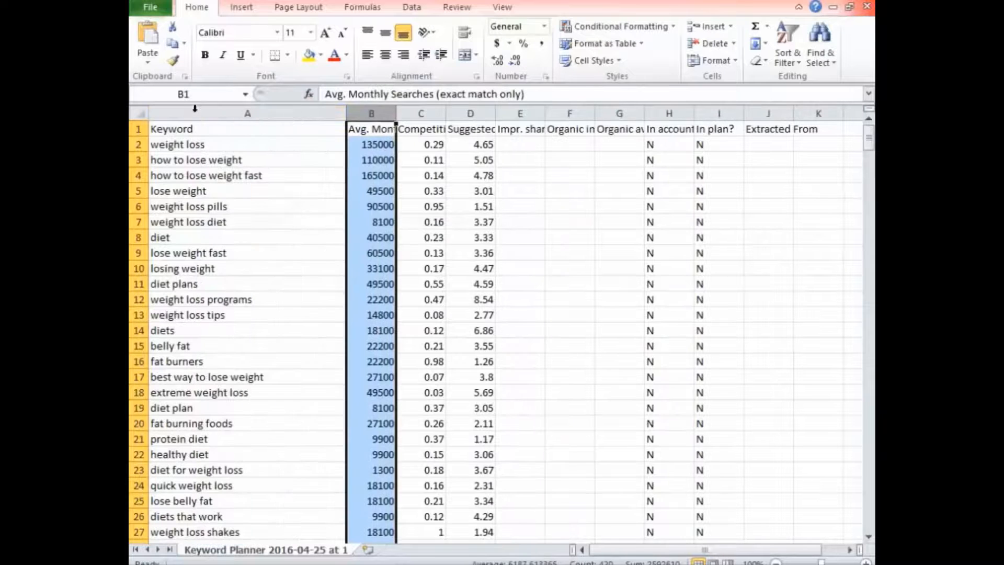
left_click(431, 108)
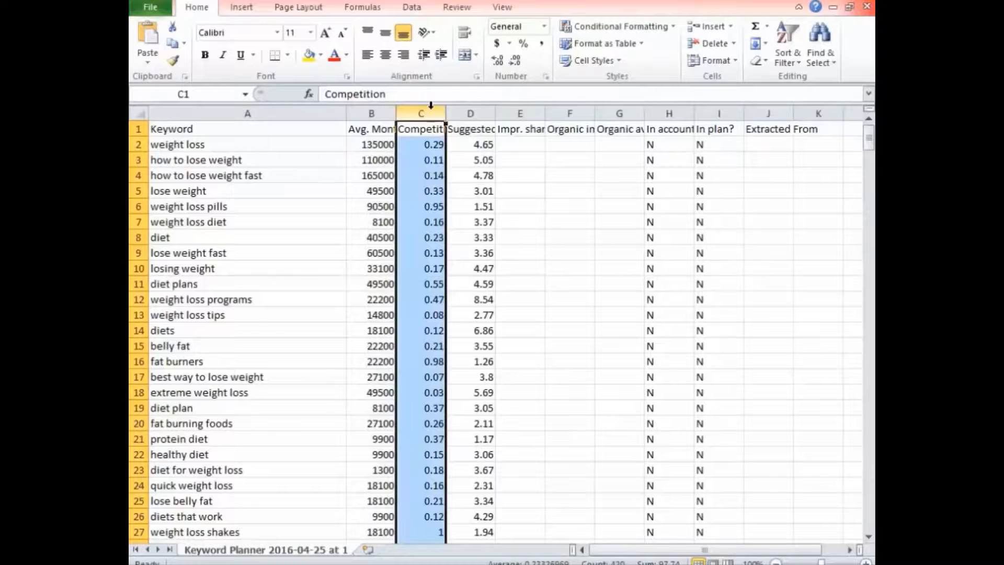
right_click(431, 105)
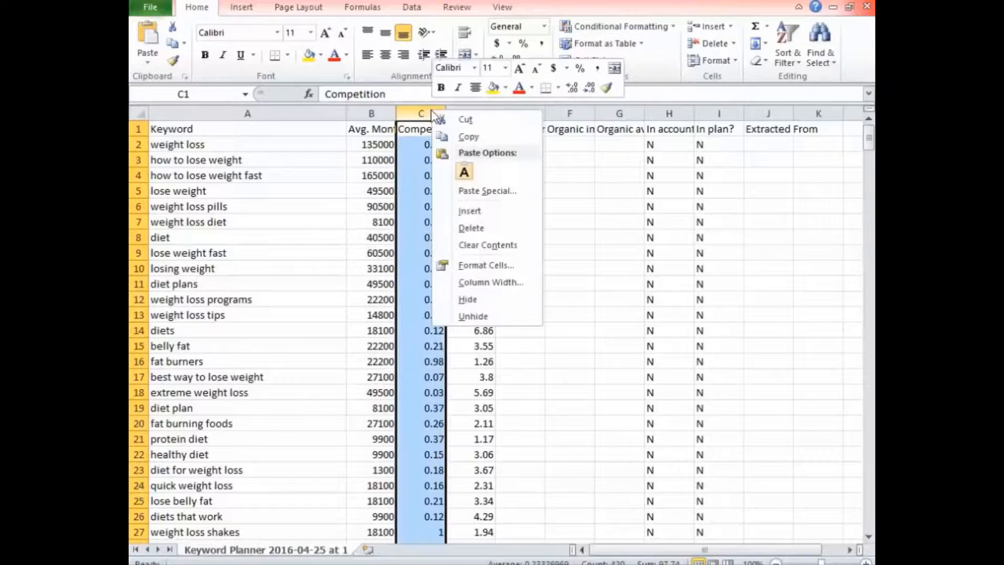
left_click(462, 228)
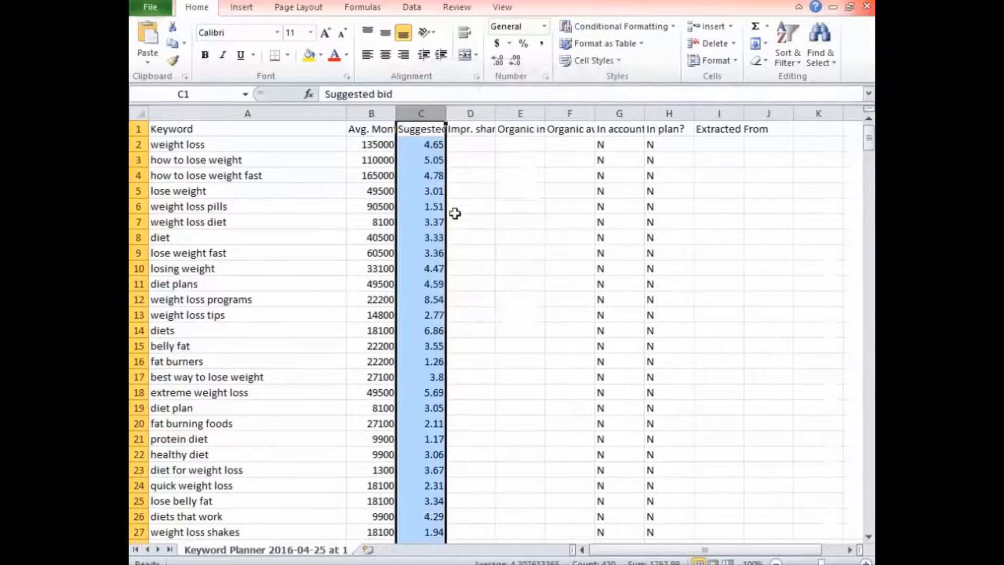
Delete columns D through K, from Impr. share to past Extracted From.
left_click_drag(463, 104, 818, 113)
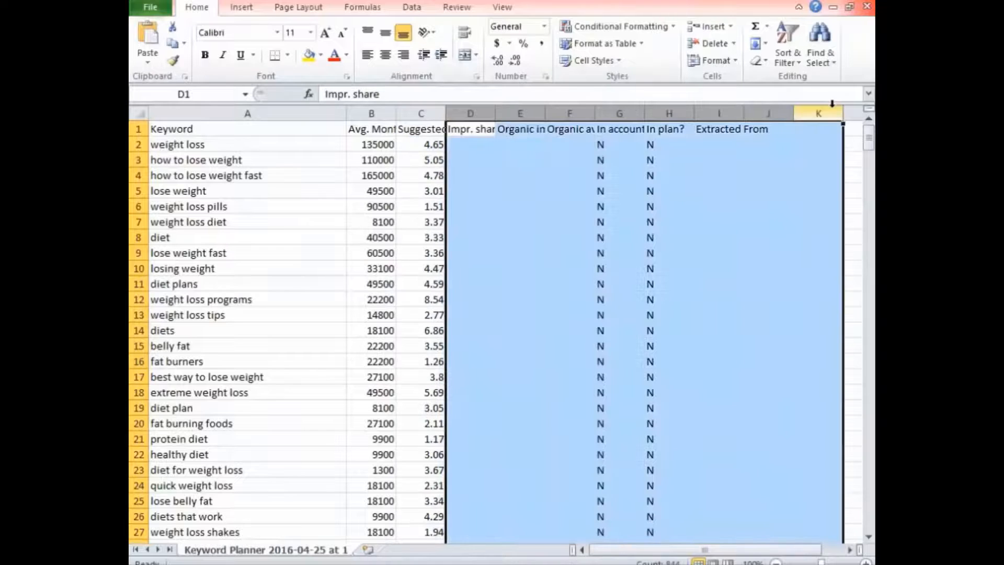
right_click(701, 183)
left_click(739, 300)
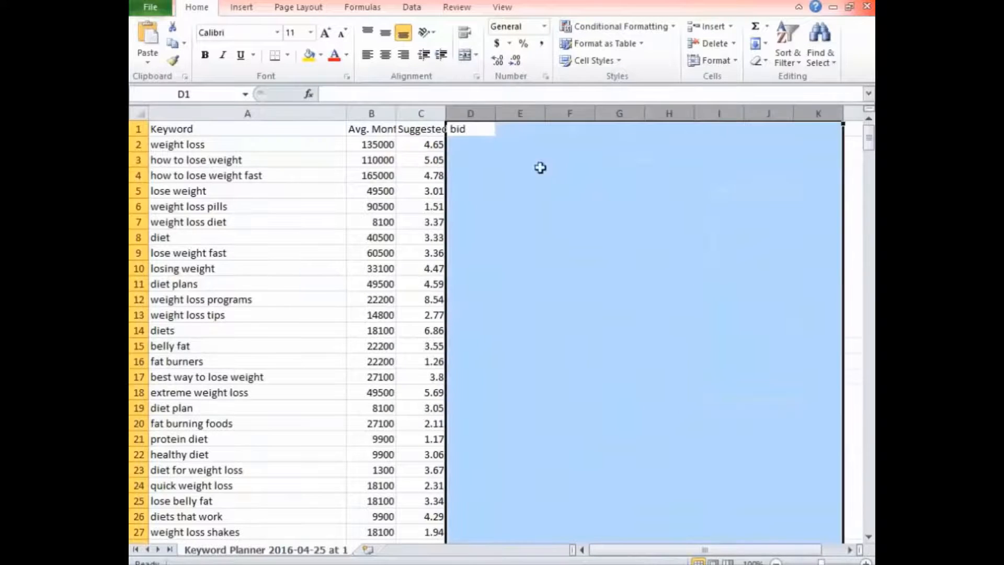
Fit the Avg. Monthly Searches and Suggested bid columns to their contents and check the three remaining column headers.
double_click(446, 108)
double_click(397, 109)
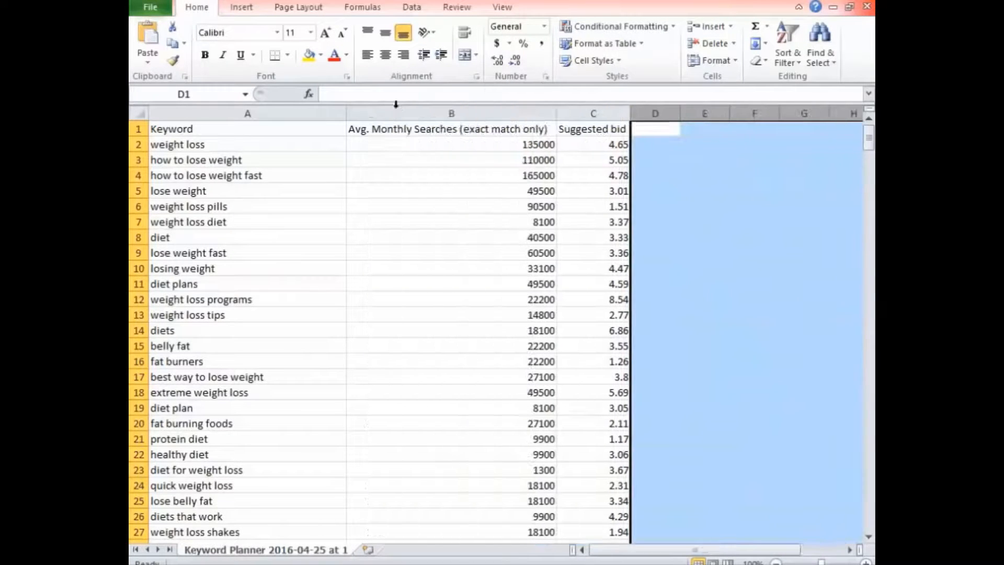
left_click(688, 204)
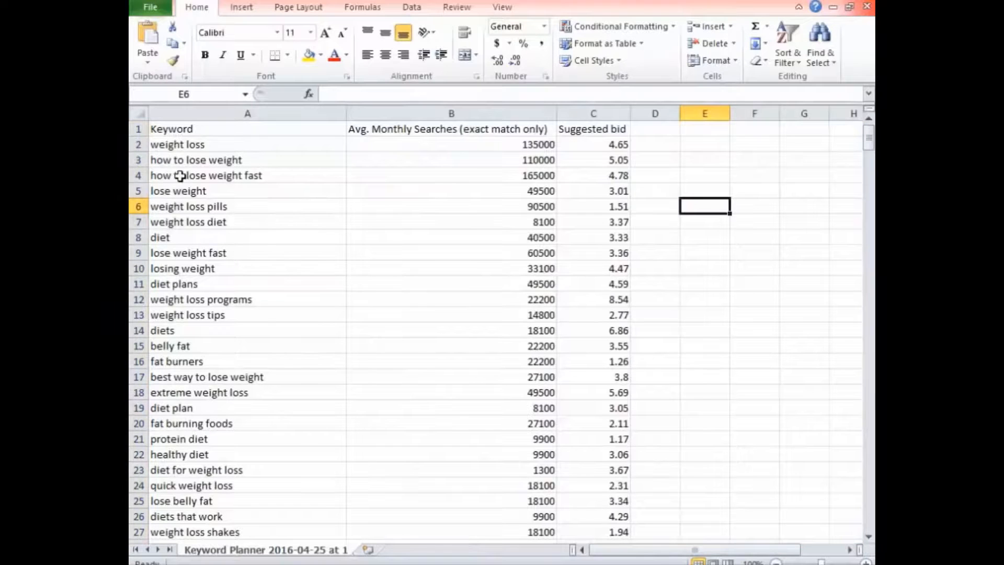
left_click(207, 129)
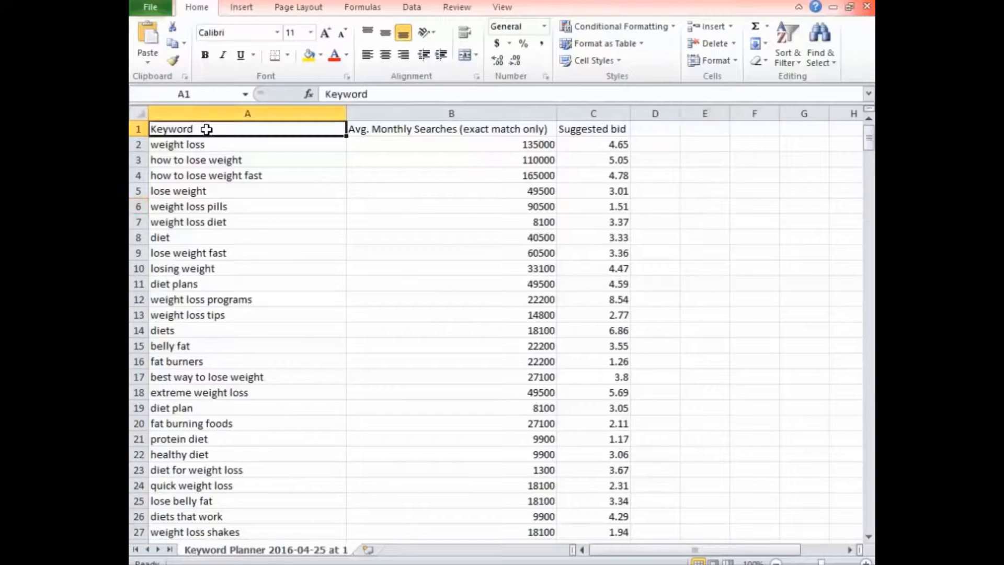
left_click(426, 129)
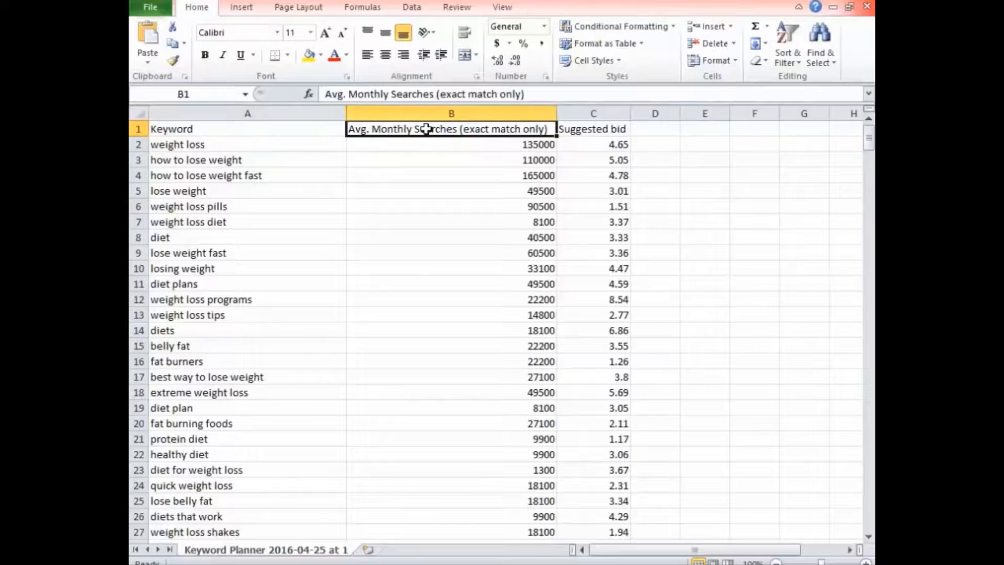
left_click(578, 129)
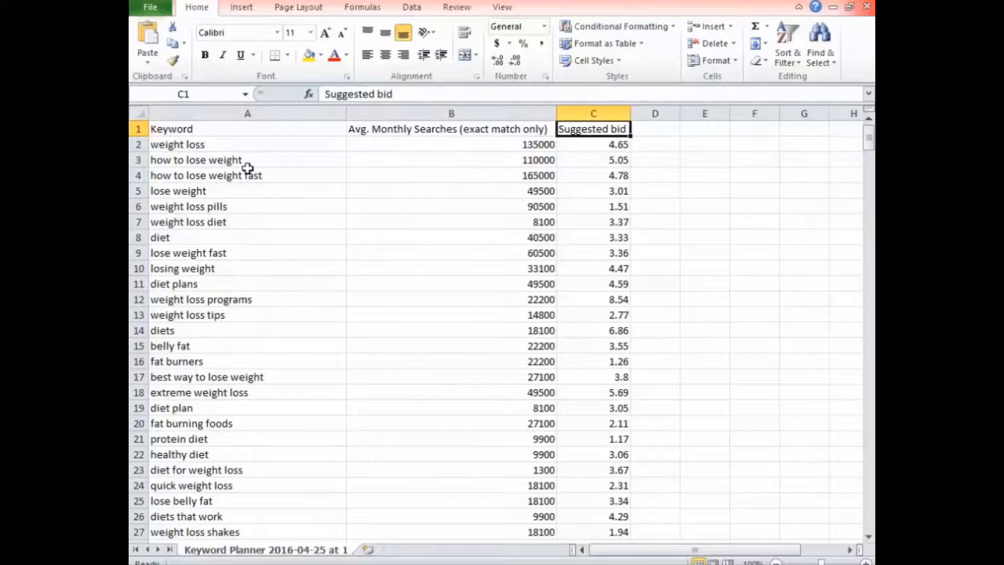
left_click(773, 147)
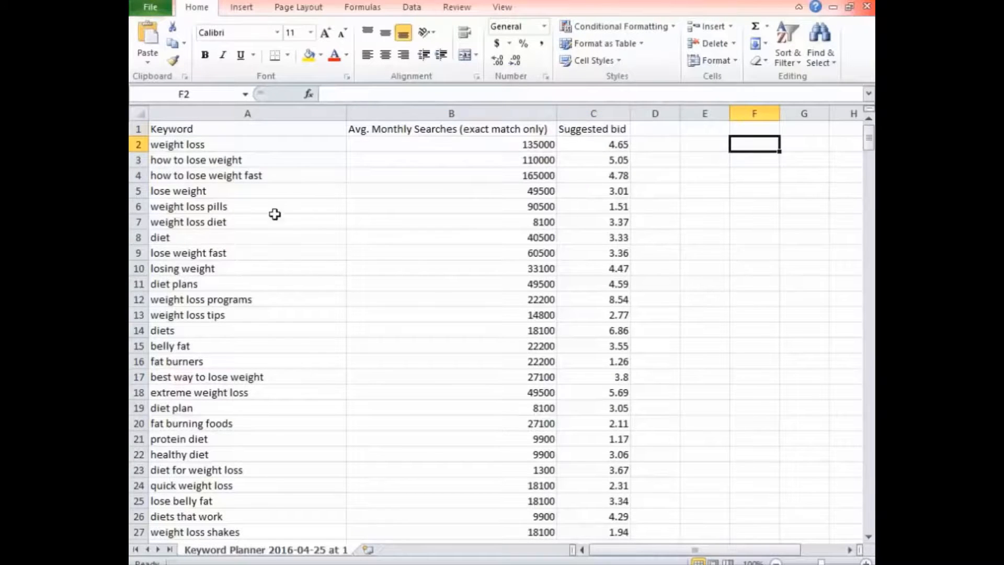
Copy the keywords in A106:A118 and paste them at the end of the Keywords Idea list, starting at cell A29 of Sheet1.
scroll(269, 215, "down", 16)
scroll(267, 219, "down", 13)
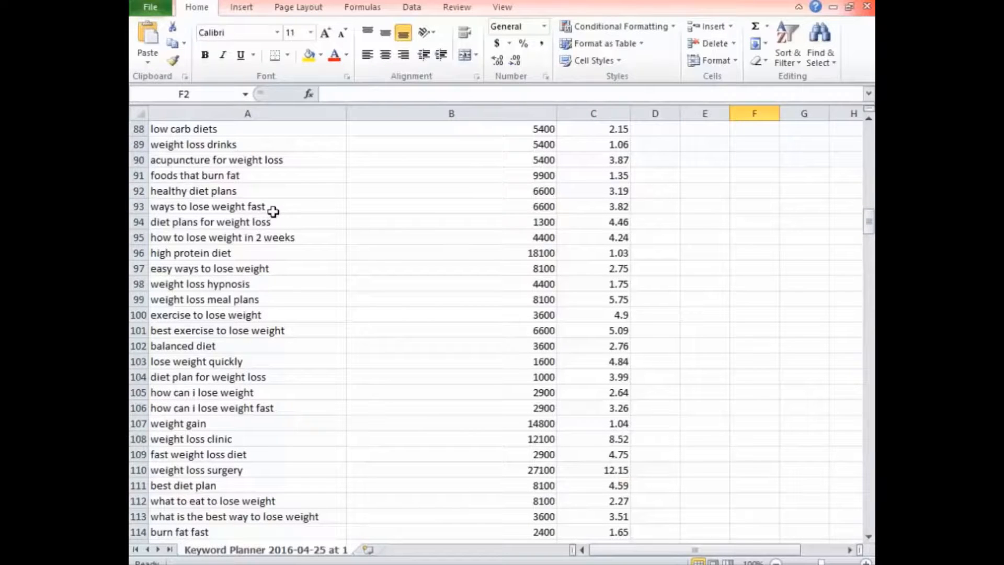
scroll(268, 250, "down", 4)
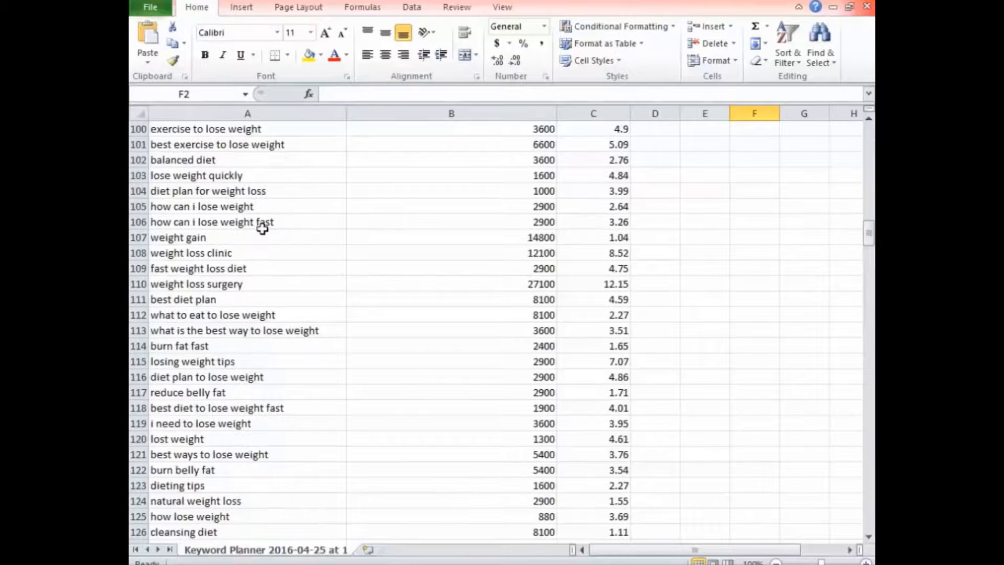
left_click_drag(262, 222, 271, 411)
key("ctrl+c")
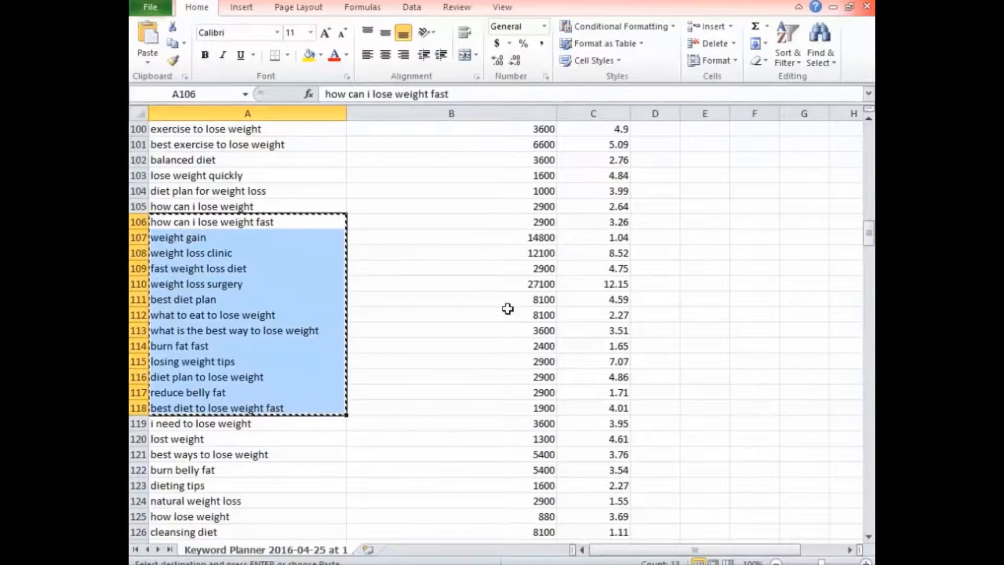
left_click(785, 217)
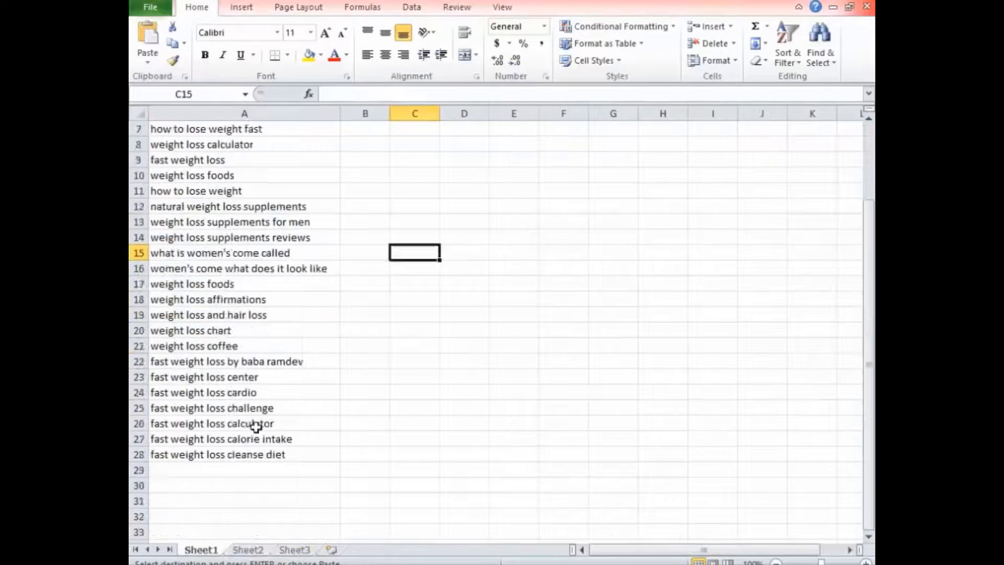
scroll(258, 426, "down", 2)
left_click(221, 373)
key("ctrl+v")
left_click(378, 349)
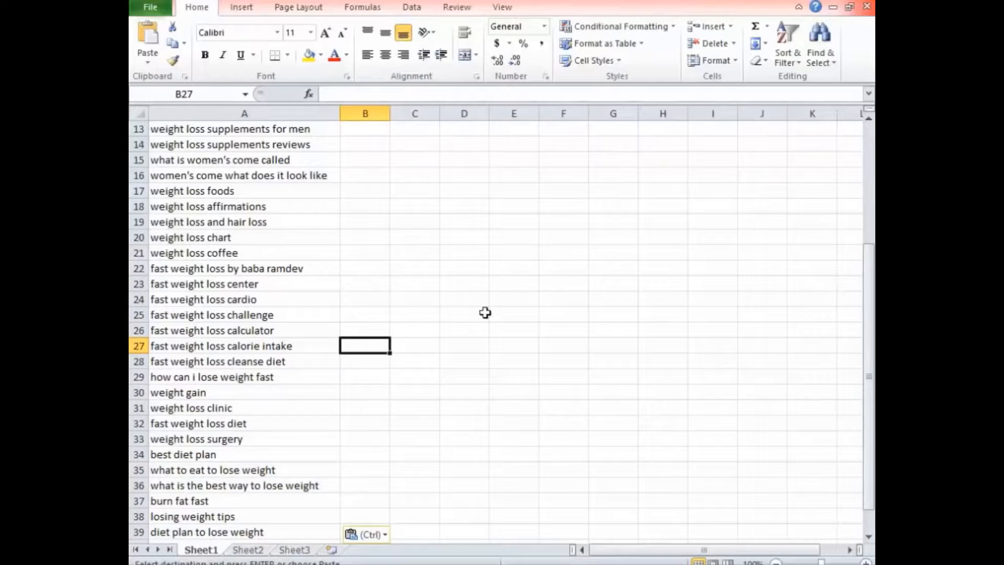
Switch back to the Keyword Planner workbook and close it, returning to the Keywords Idea workbook.
left_click(889, 251)
left_click(804, 309)
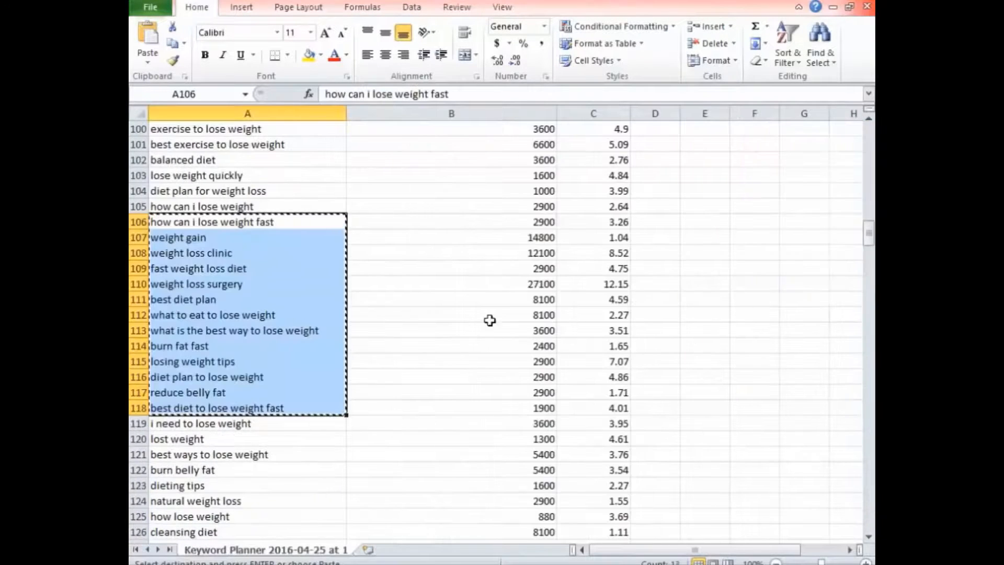
scroll(488, 321, "up", 13)
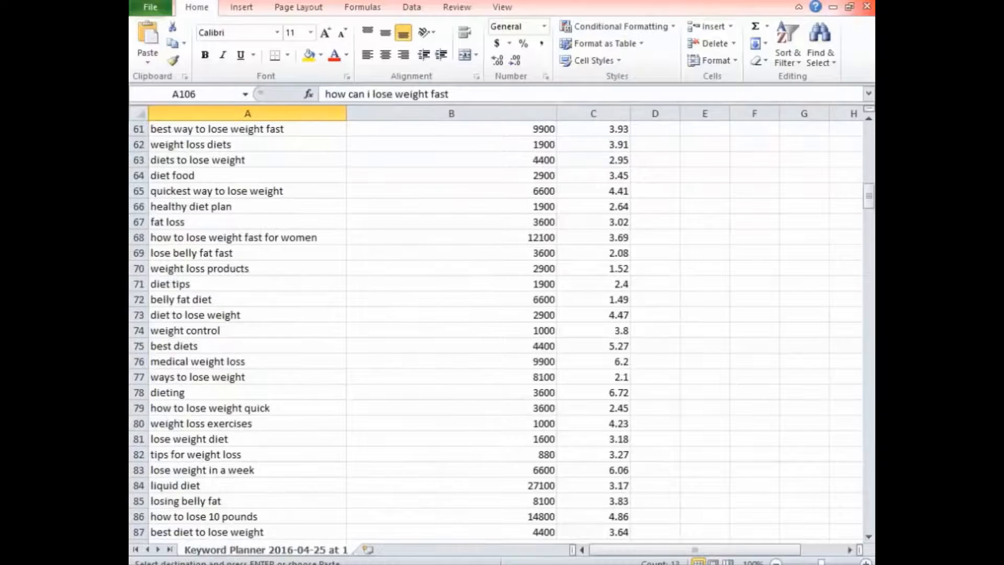
left_click(867, 6)
left_click(500, 303)
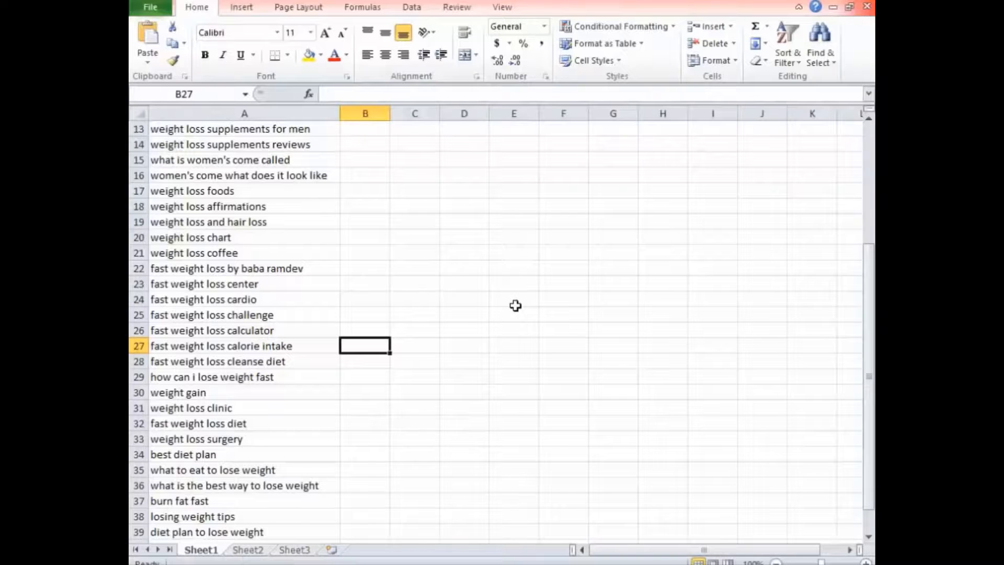
Copy all keywords below the Keywords Idea header, cells A2 to A41.
scroll(515, 305, "up", 4)
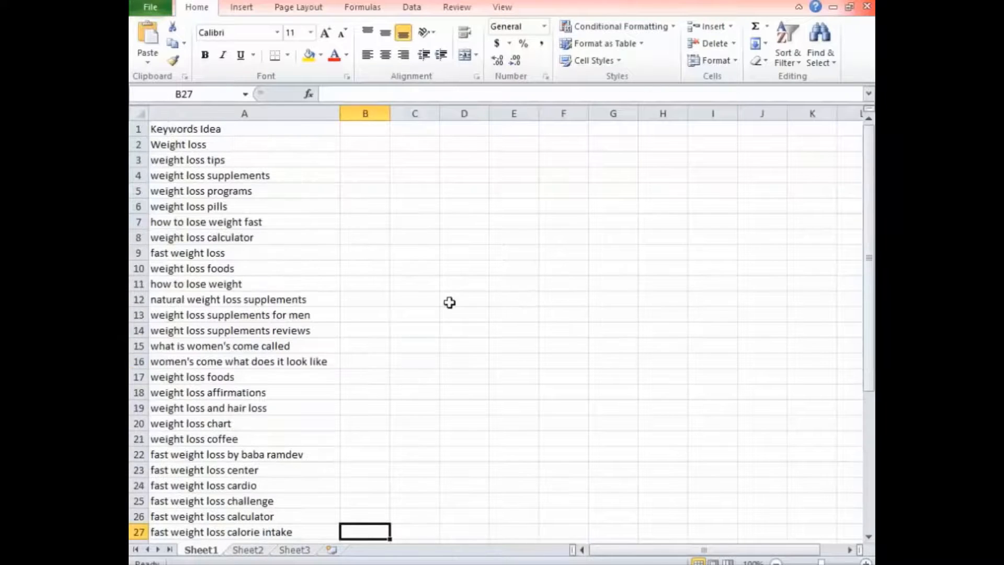
left_click(246, 132)
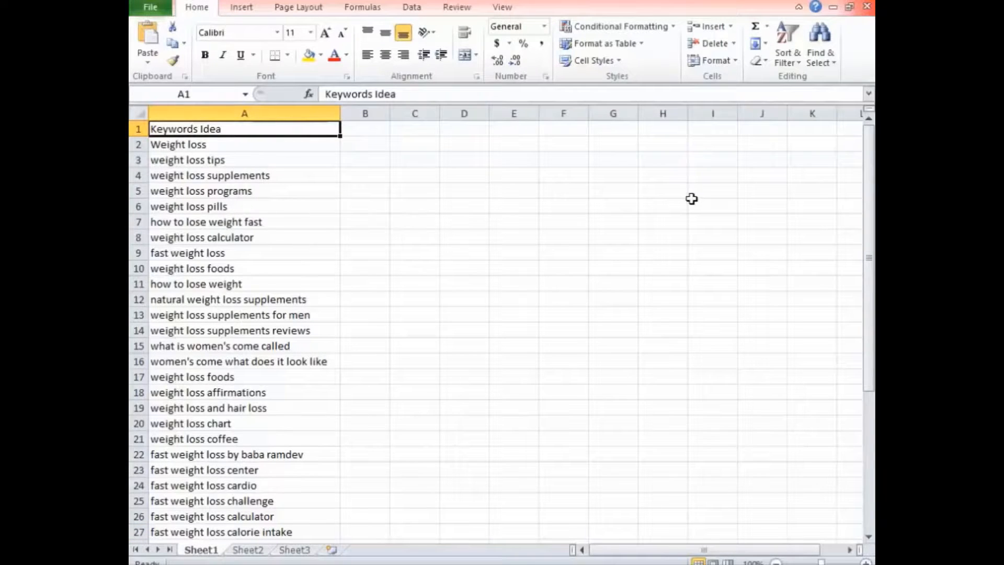
left_click(304, 149)
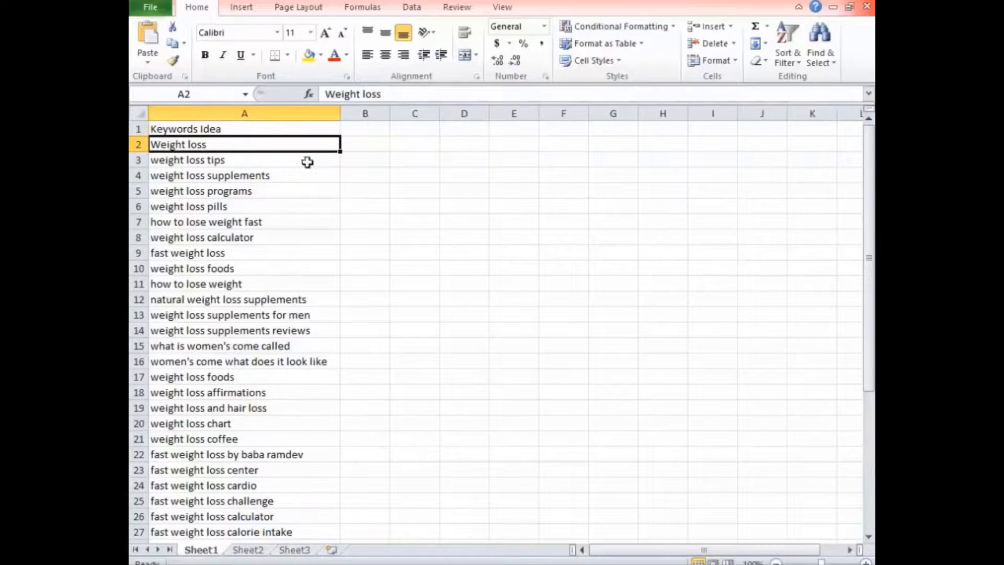
left_click(372, 178)
left_click_drag(246, 146, 229, 519)
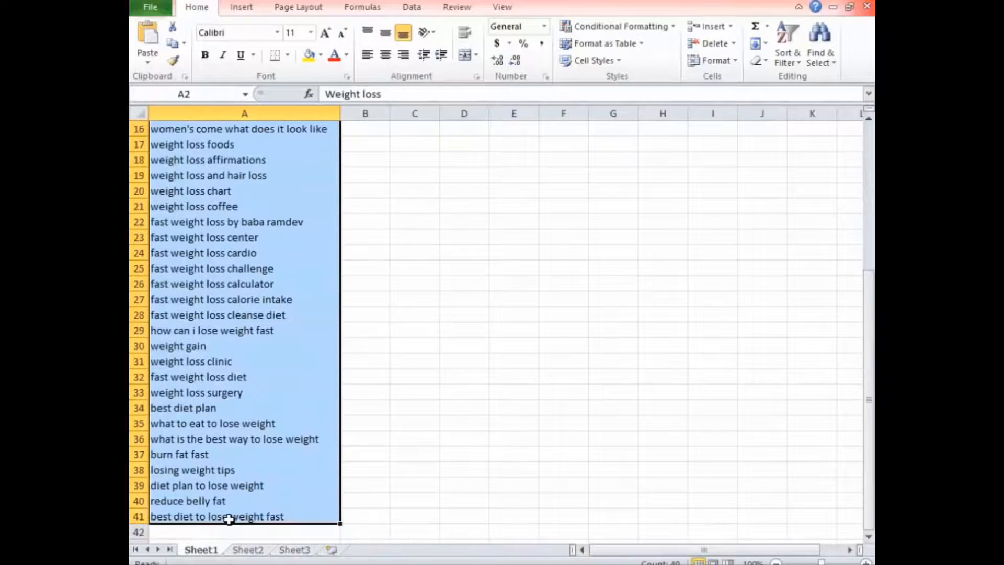
key("ctrl+c")
scroll(252, 298, "up", 5)
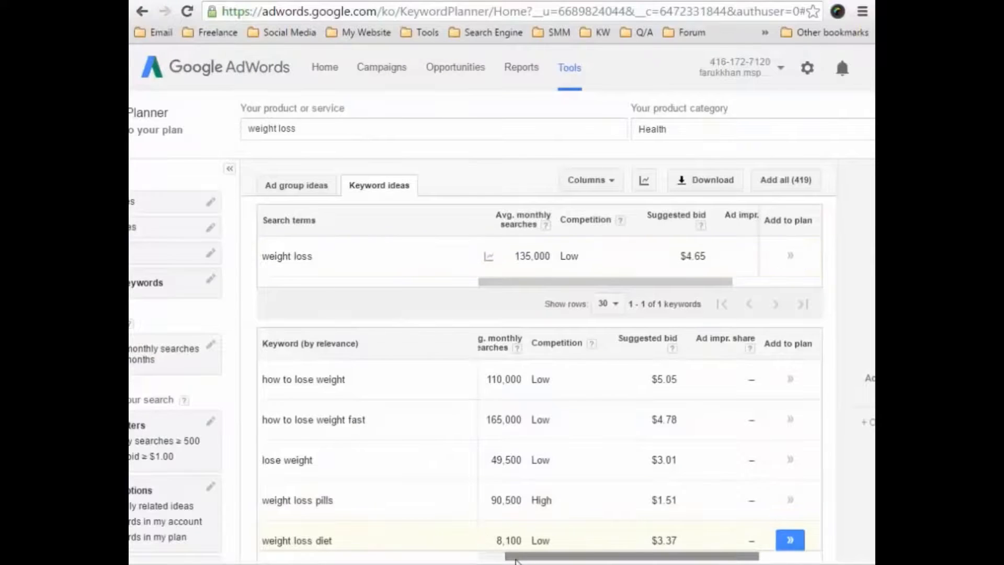
In Google AdWords, restart Keyword Planner and paste the copied keywords into the form for getting search volume data and trends.
left_click(570, 68)
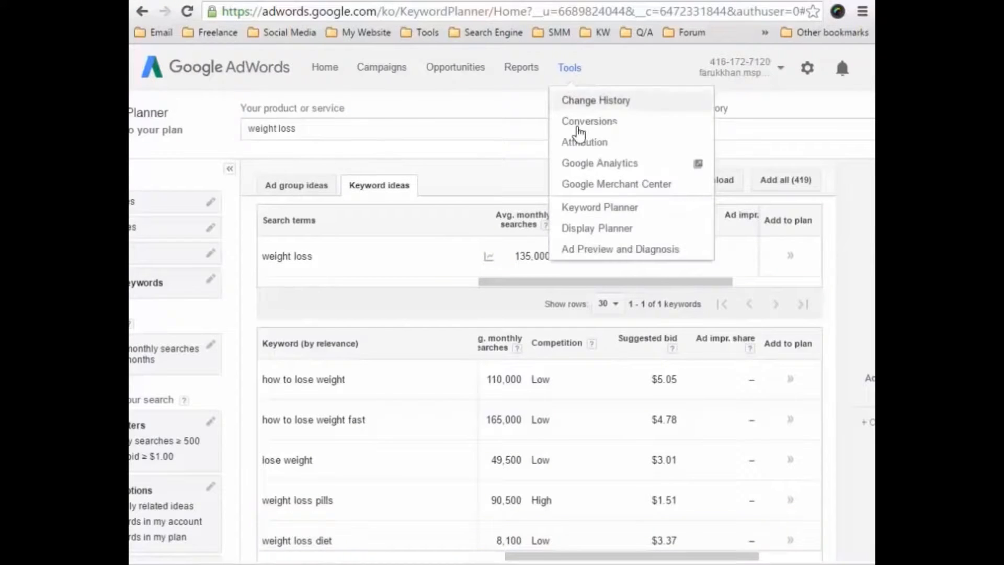
left_click(601, 205)
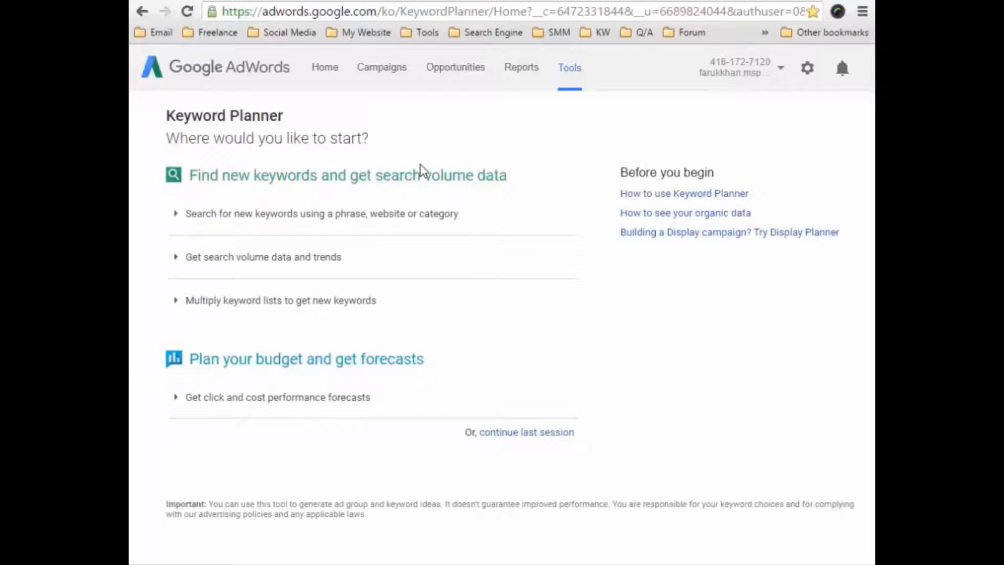
left_click(286, 255)
scroll(331, 285, "down", 3)
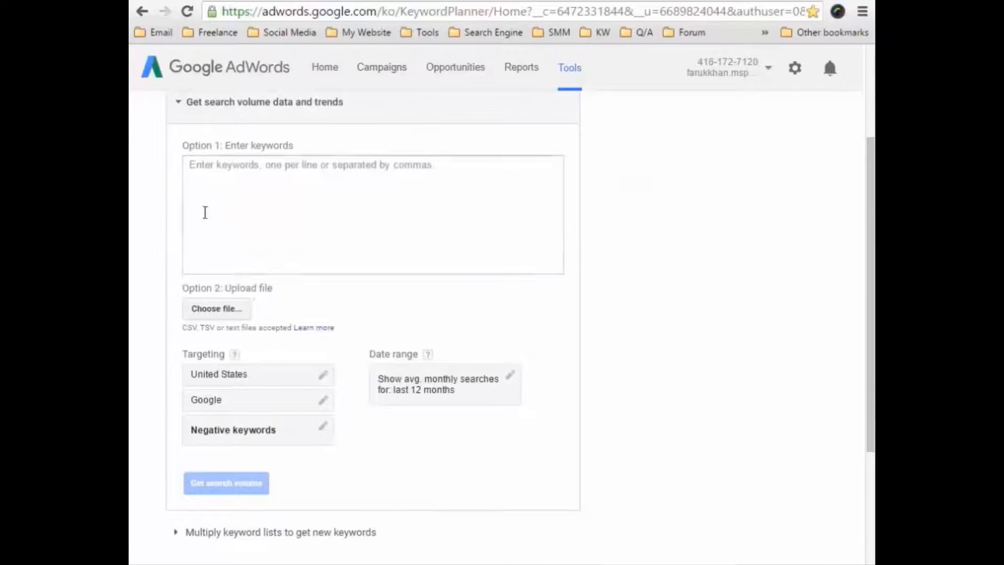
left_click(234, 180)
key("ctrl+v")
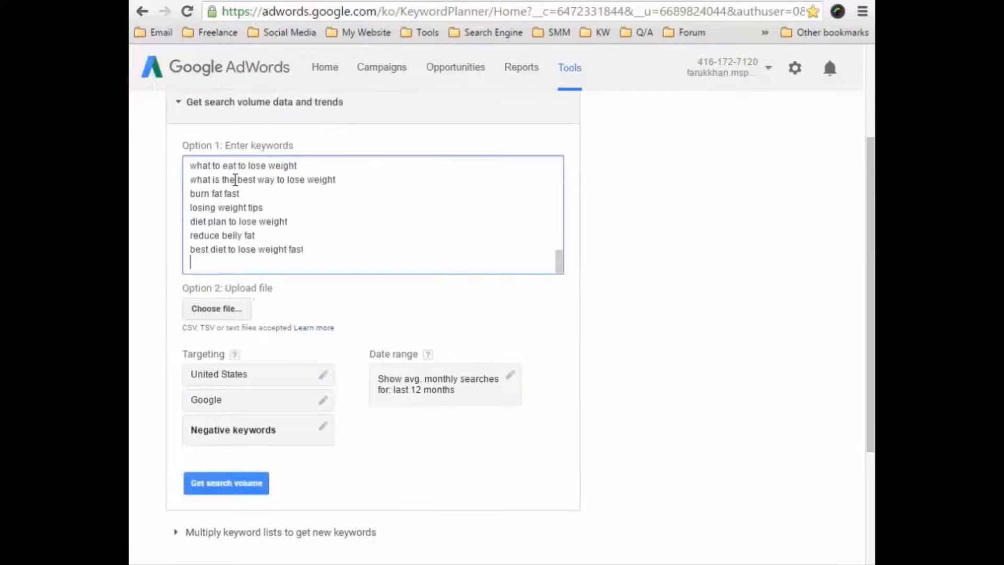
Check the pasted keyword list, get its search volume, and review the resulting searches, competition and suggested bids.
scroll(299, 247, "up", 15)
scroll(300, 247, "up", 3)
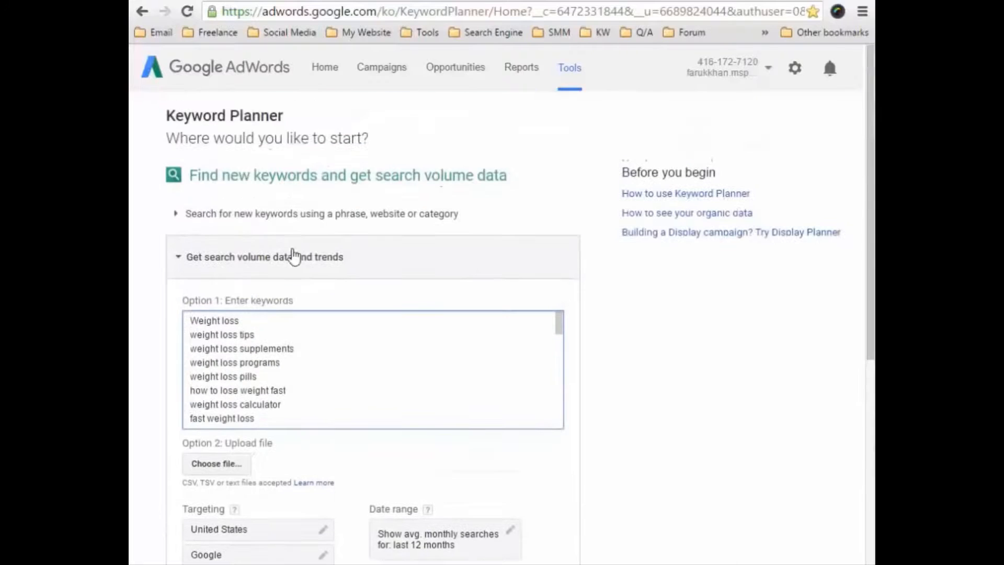
scroll(285, 321, "down", 2)
scroll(283, 340, "up", 2)
scroll(300, 327, "down", 12)
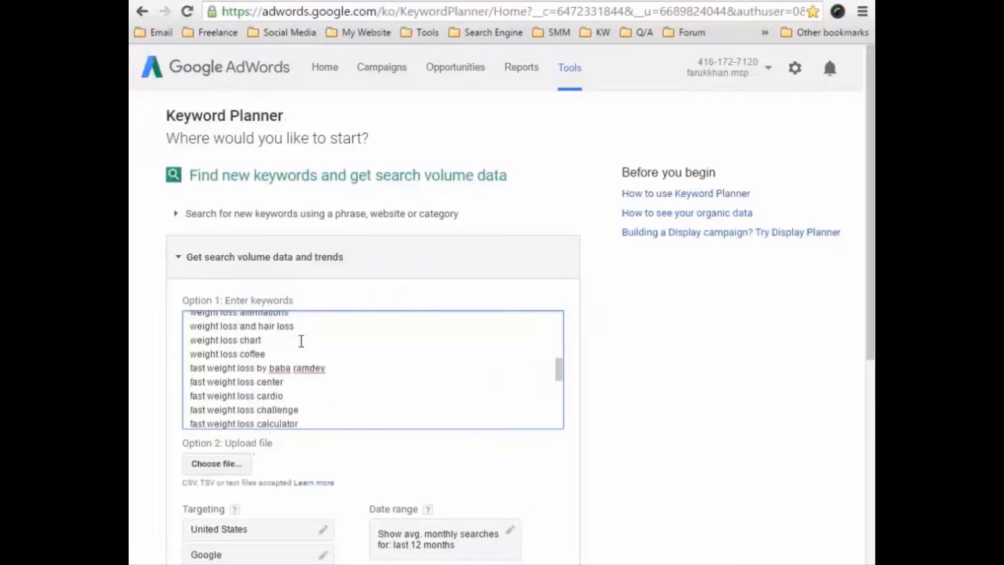
scroll(308, 205, "down", 4)
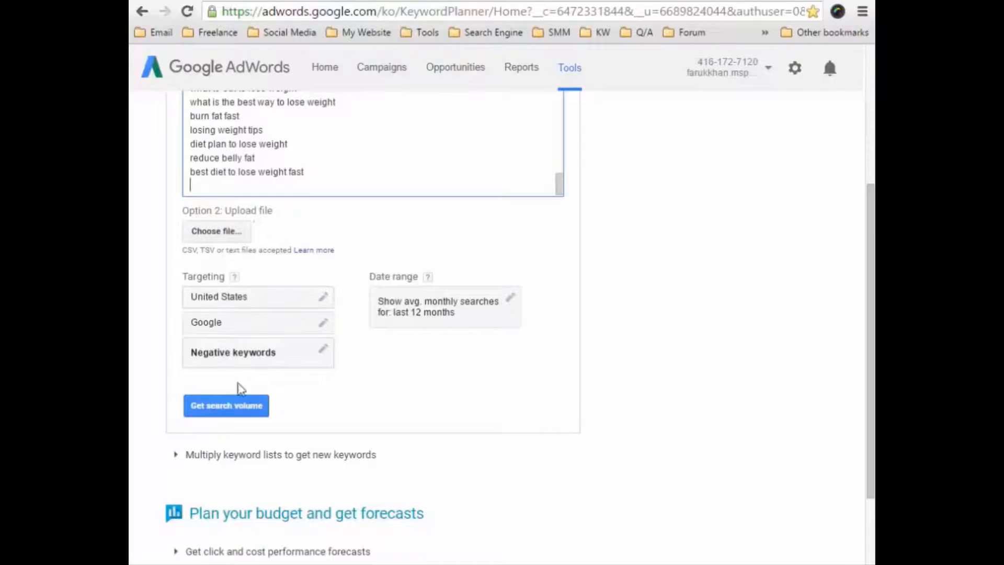
left_click(226, 410)
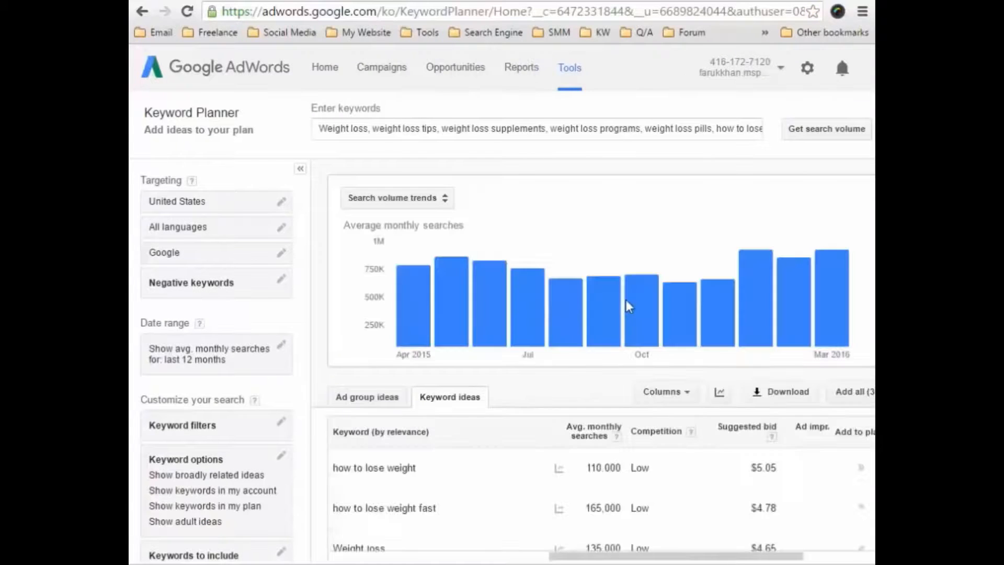
scroll(559, 348, "down", 3)
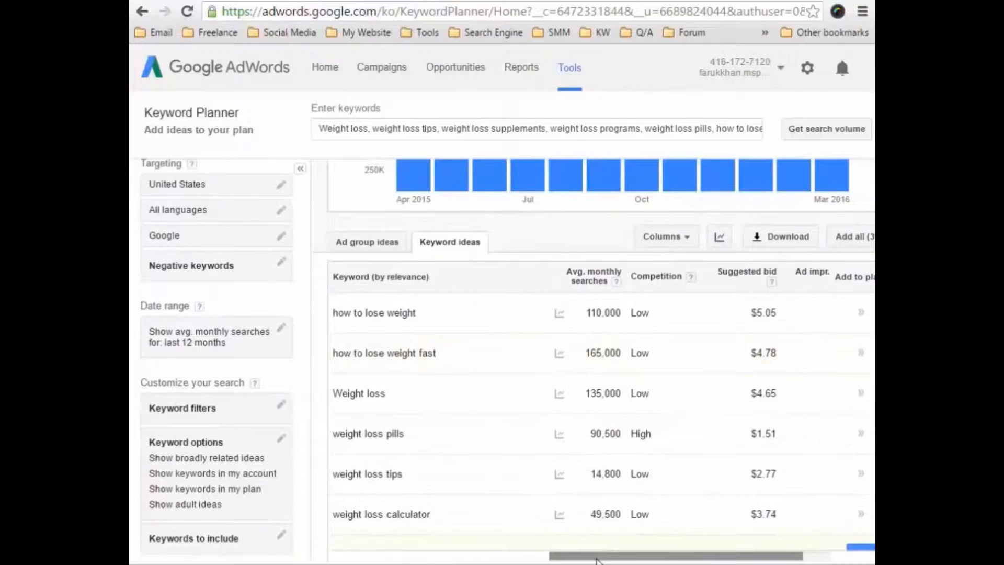
left_click_drag(605, 556, 664, 556)
scroll(657, 538, "right", 3)
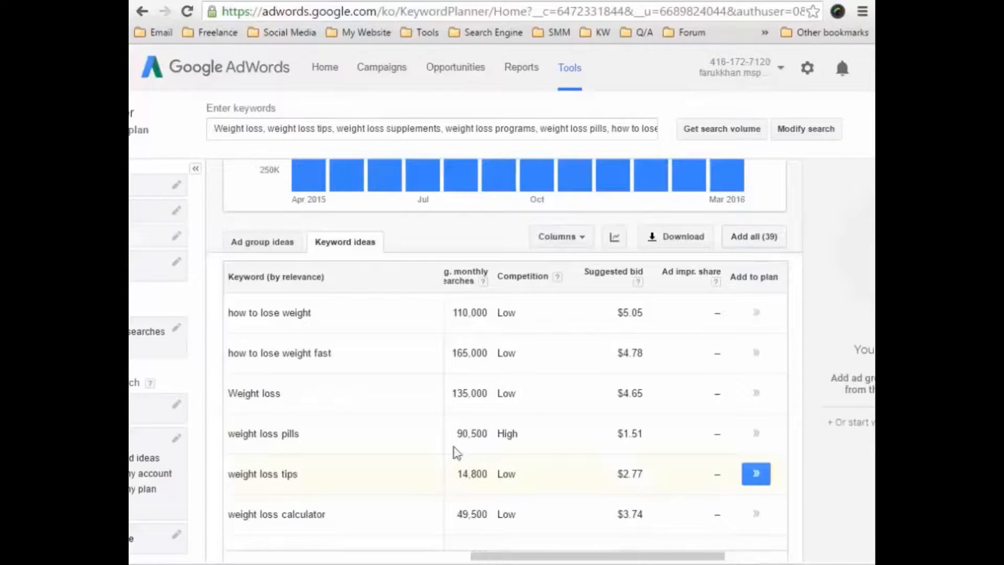
Download the historical statistics for the keywords, save the file, and open the downloaded Keyword Planner CSV in Excel.
left_click(670, 235)
left_click(303, 382)
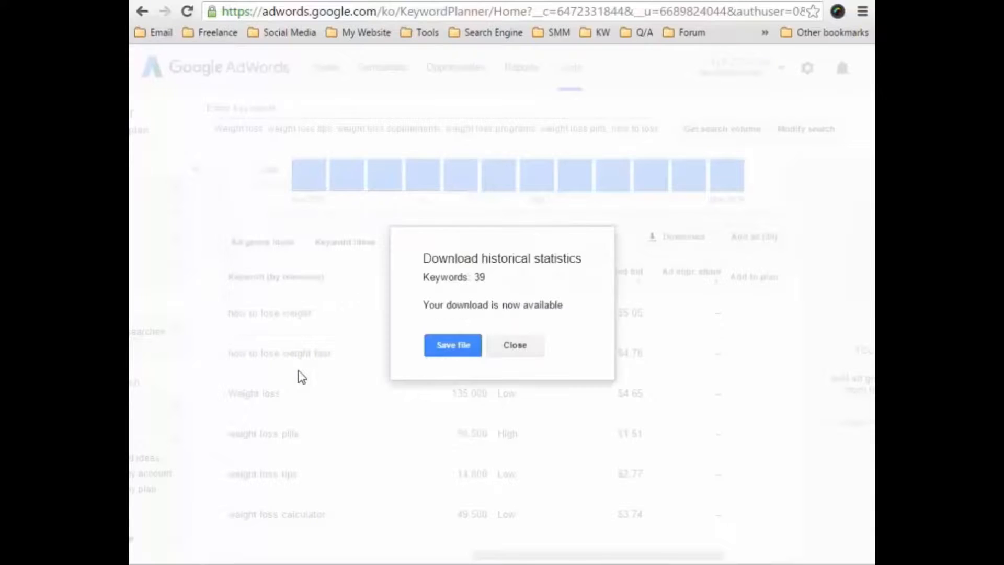
left_click(446, 347)
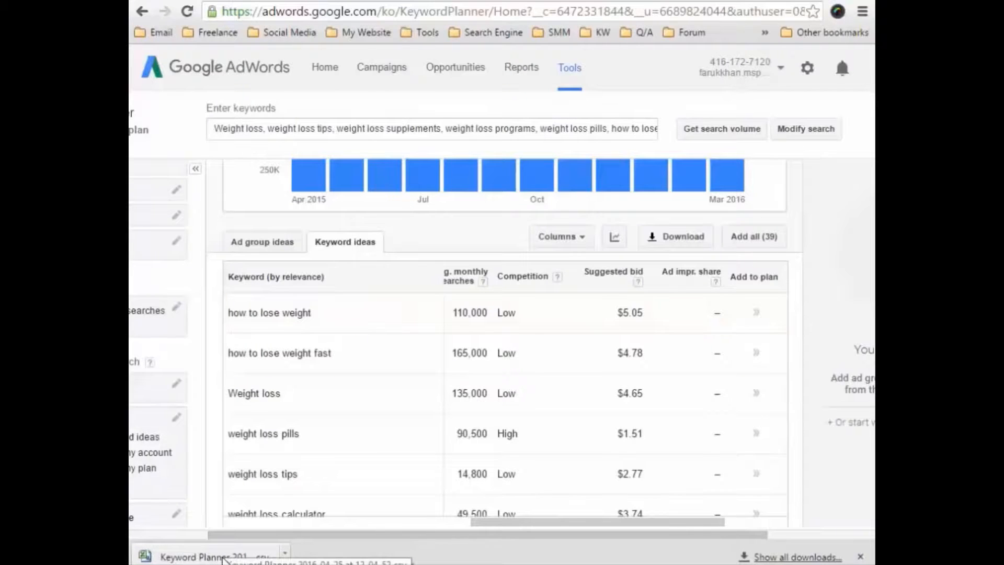
left_click(225, 557)
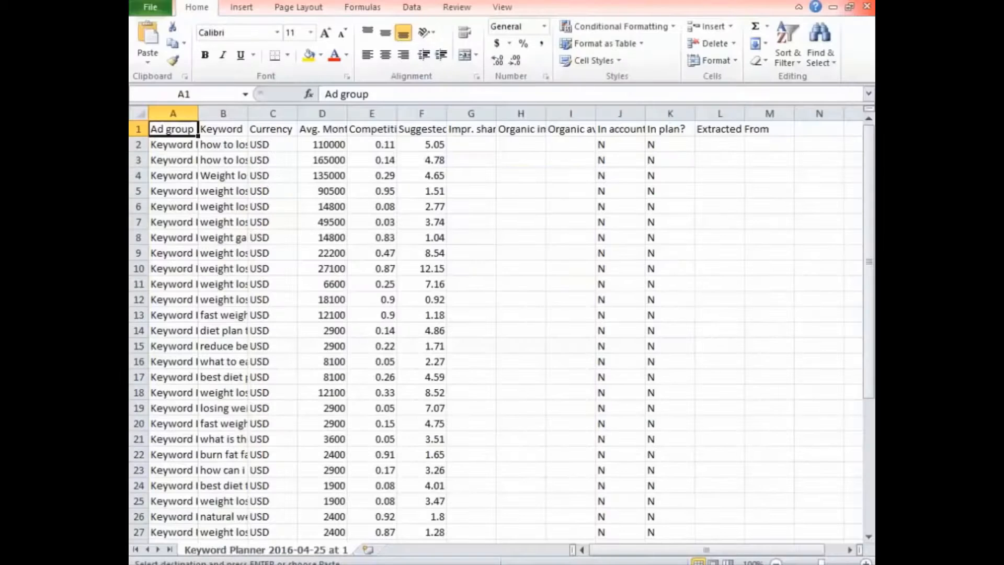
Fit the Keyword column to its contents and delete the Ad group and Currency columns.
left_click(544, 225)
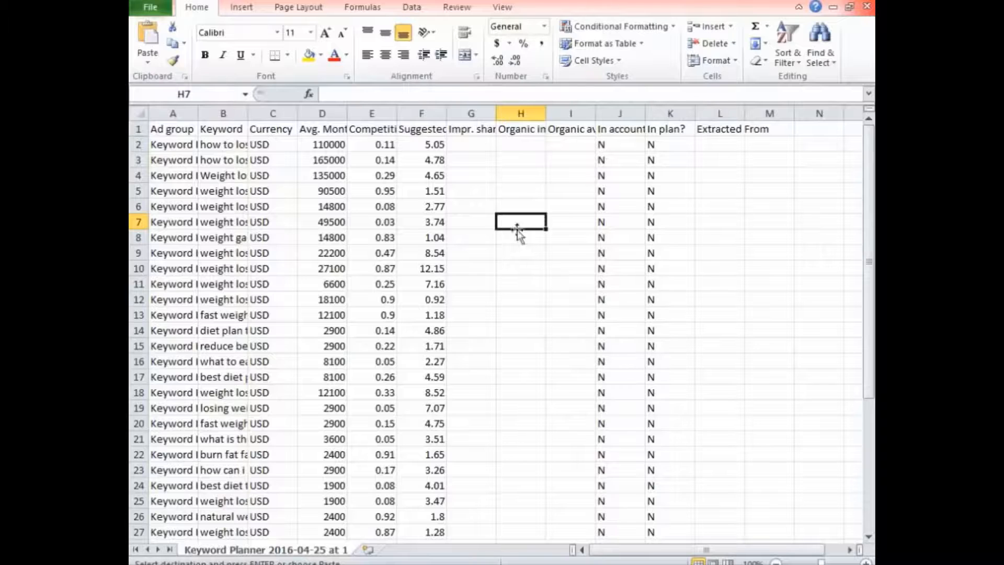
double_click(247, 112)
left_click(177, 112)
right_click(178, 112)
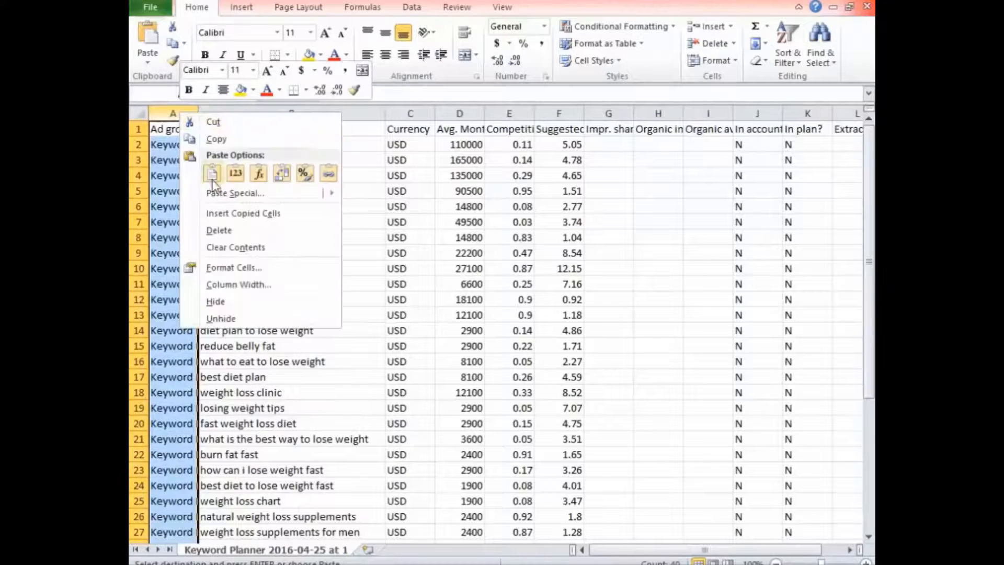
left_click(211, 231)
left_click(359, 114)
right_click(358, 113)
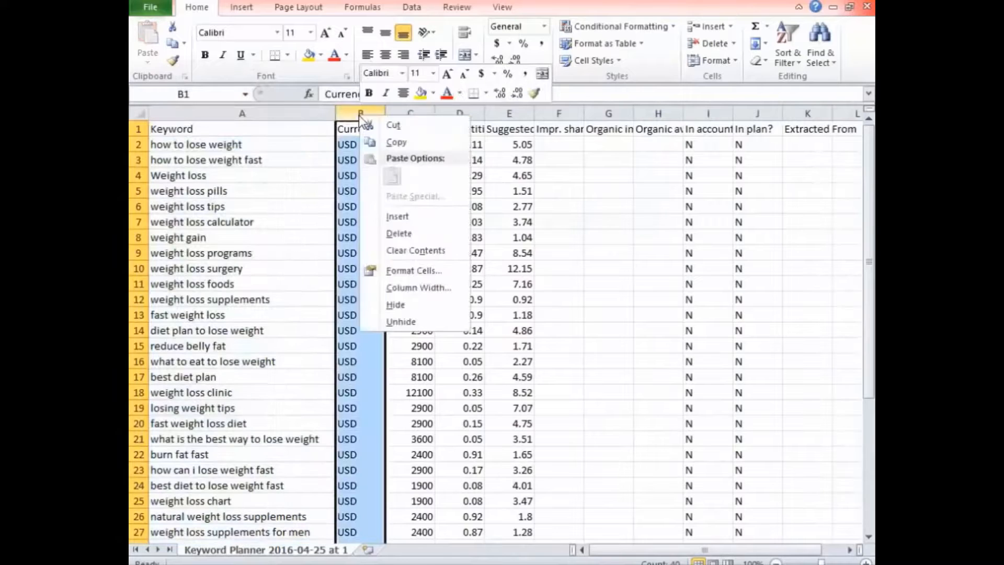
left_click(387, 232)
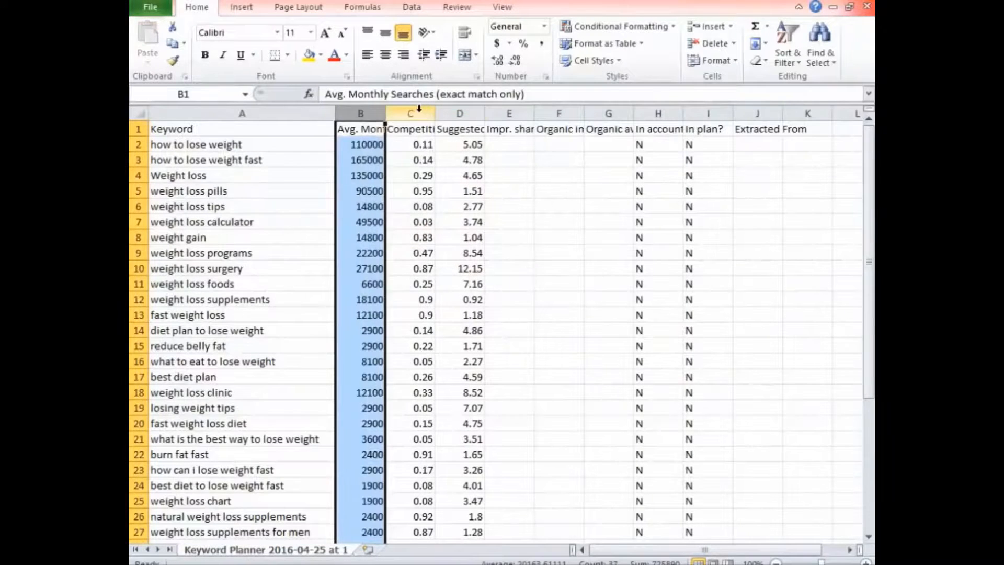
Delete the Competition column and all columns from Impr. share through Extracted From, and fit the searches and bid columns to their contents.
left_click(418, 114)
right_click(419, 114)
left_click(450, 230)
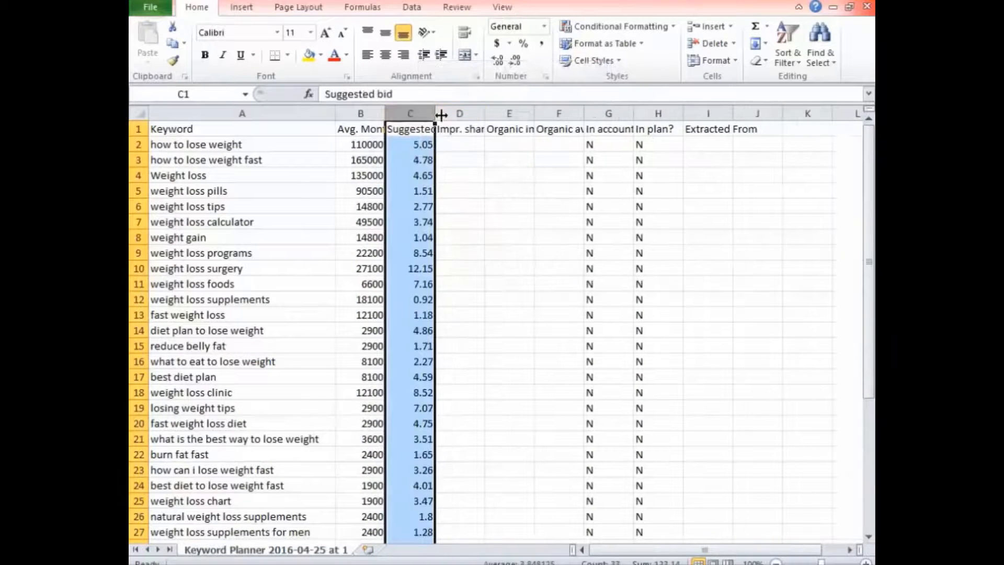
left_click_drag(445, 111, 763, 113)
right_click(644, 111)
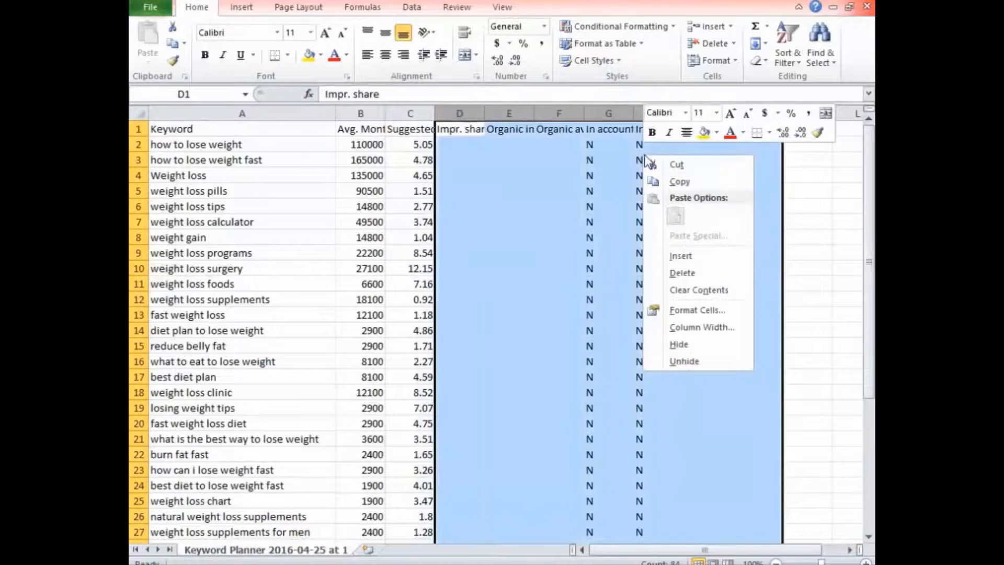
left_click(682, 273)
double_click(434, 111)
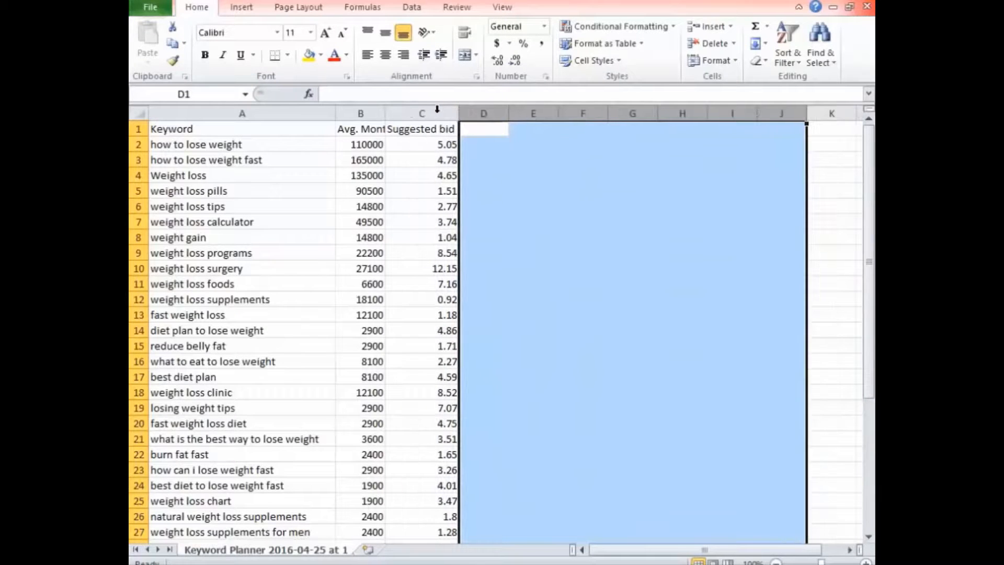
double_click(386, 107)
Copy the cleaned keyword table, cells A1 to C40, and paste it at A1 of a new workbook.
left_click_drag(208, 134, 597, 480)
key("ctrl+c")
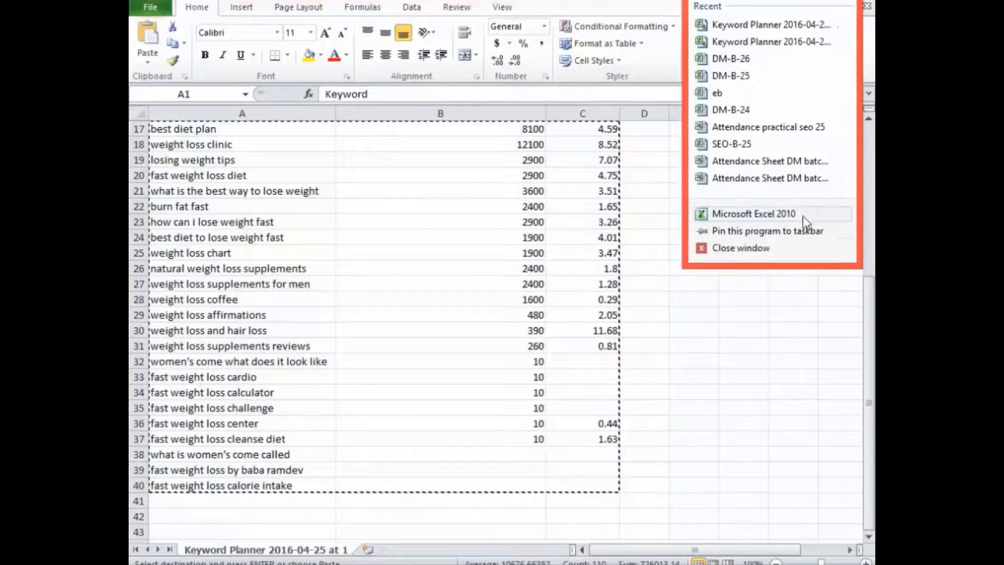
left_click(802, 211)
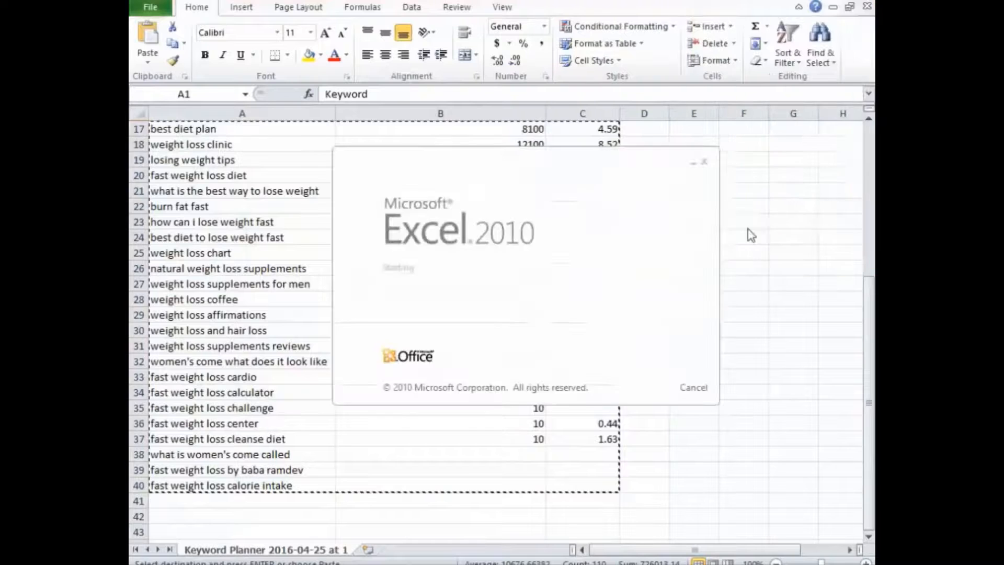
key("ctrl+v")
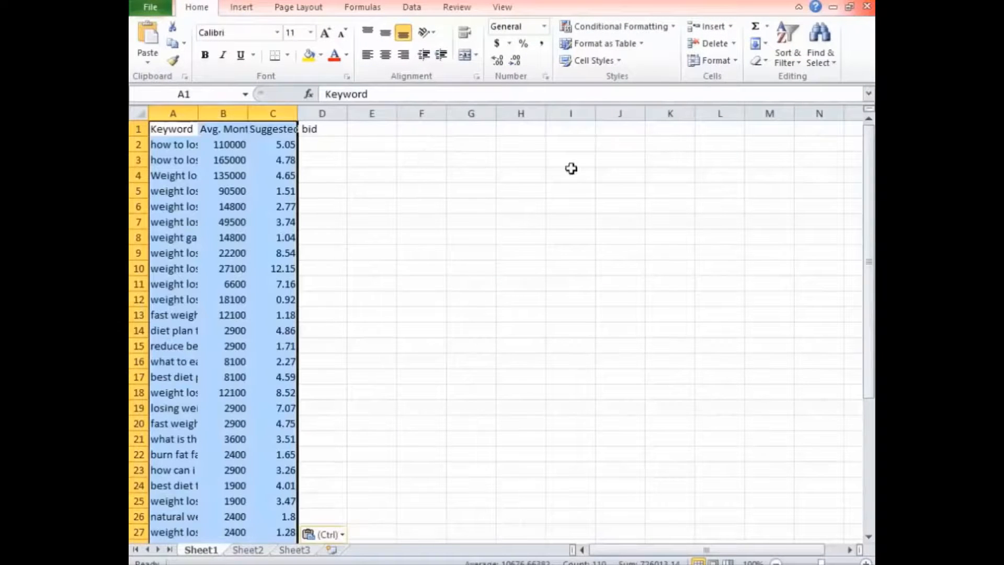
Switch back to the Keyword Planner CSV and close it without saving the changes or keeping the copied data.
left_click(889, 251)
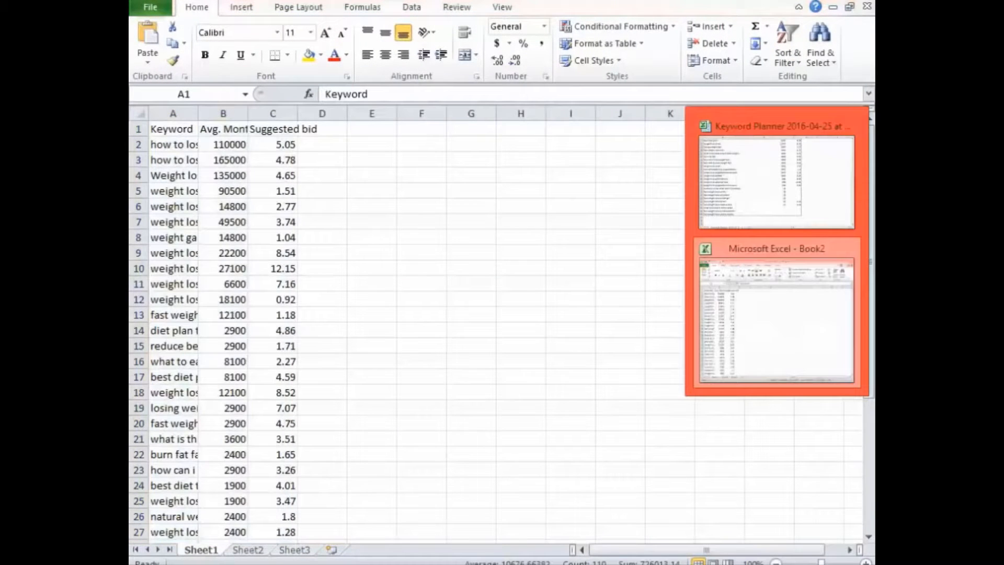
left_click(838, 141)
left_click(863, 1)
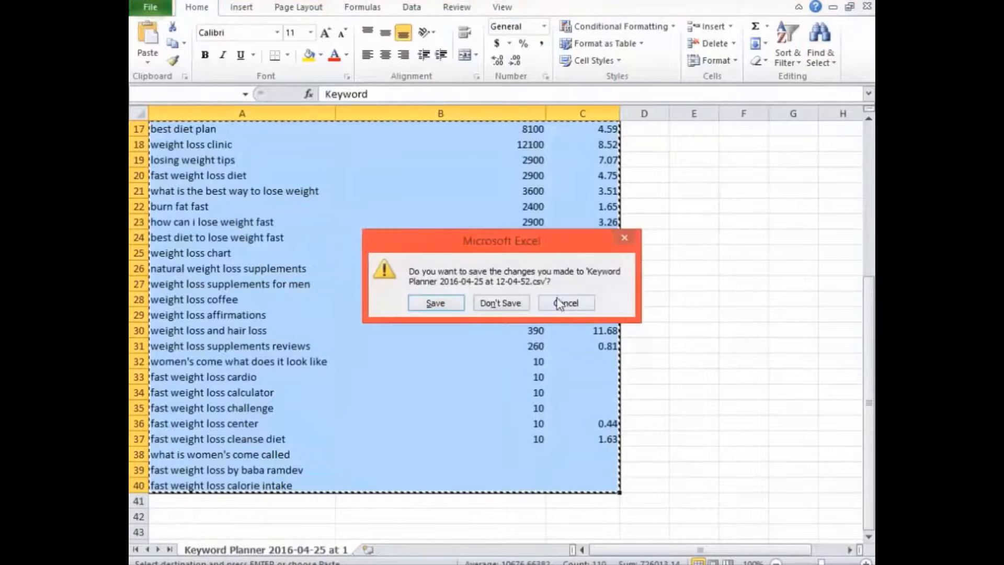
left_click(515, 302)
left_click(504, 337)
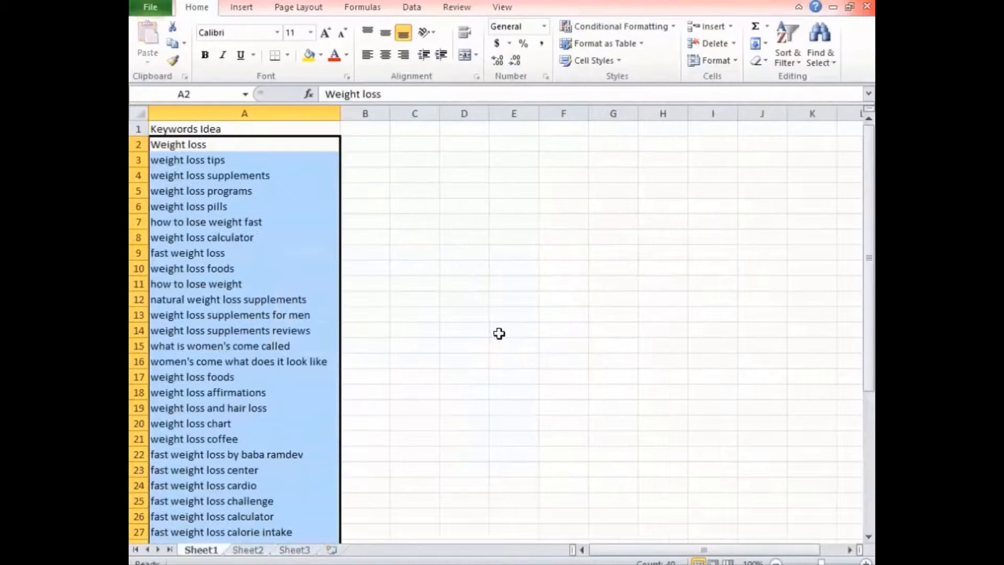
Check the original Keywords Idea list against the new workbook and close the Keywords Idea workbook without saving.
left_click(502, 269)
scroll(399, 273, "down", 5)
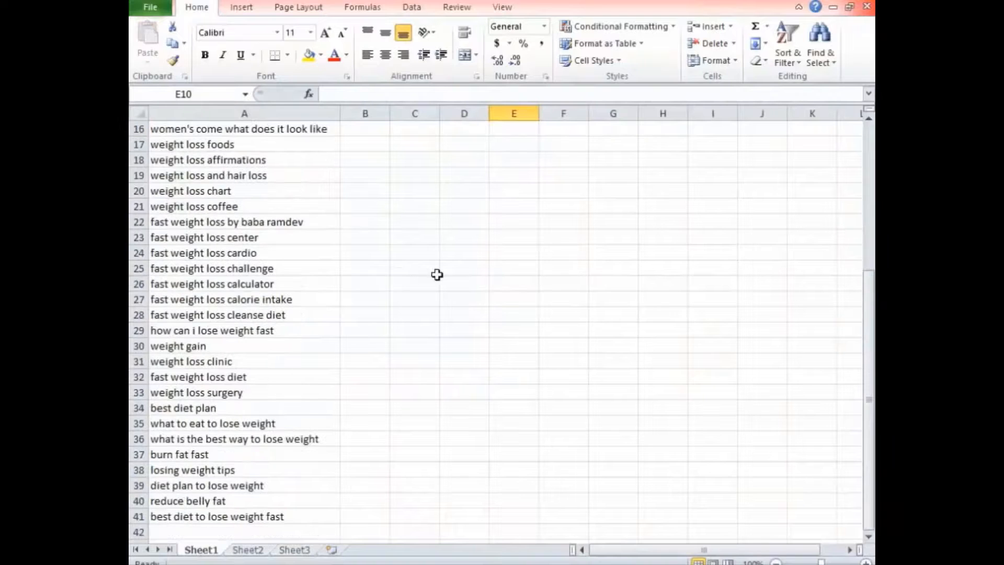
left_click(781, 211)
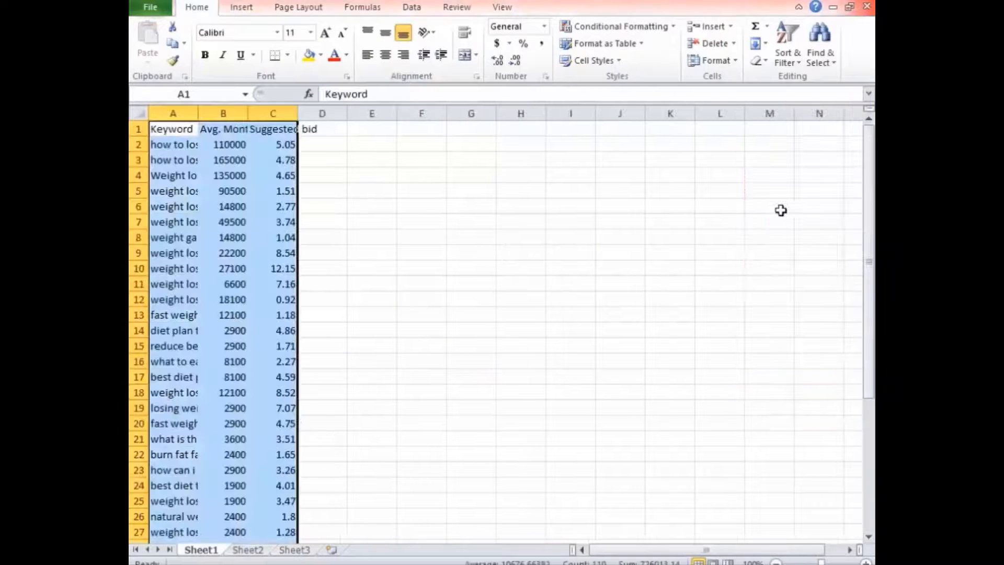
left_click(889, 252)
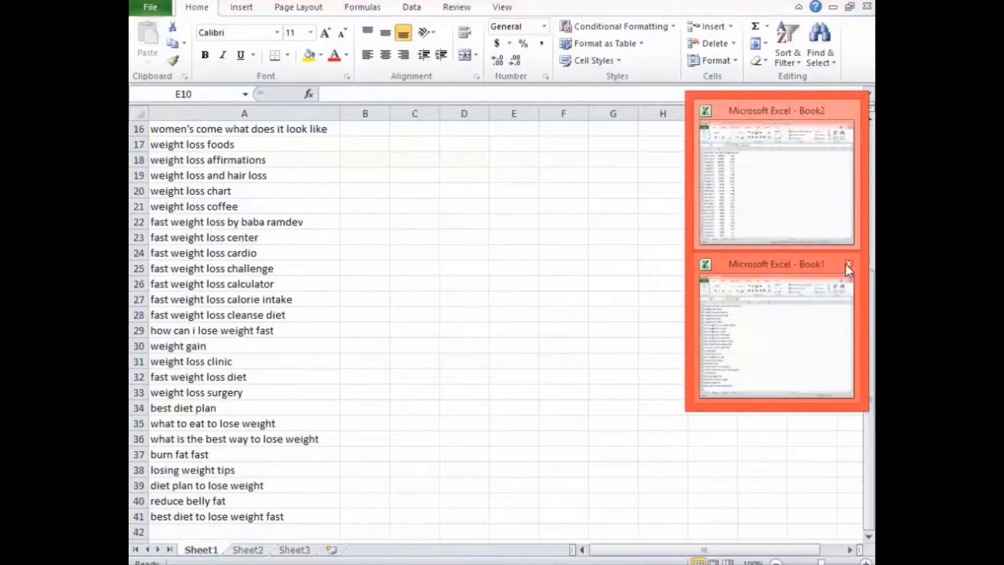
left_click(848, 265)
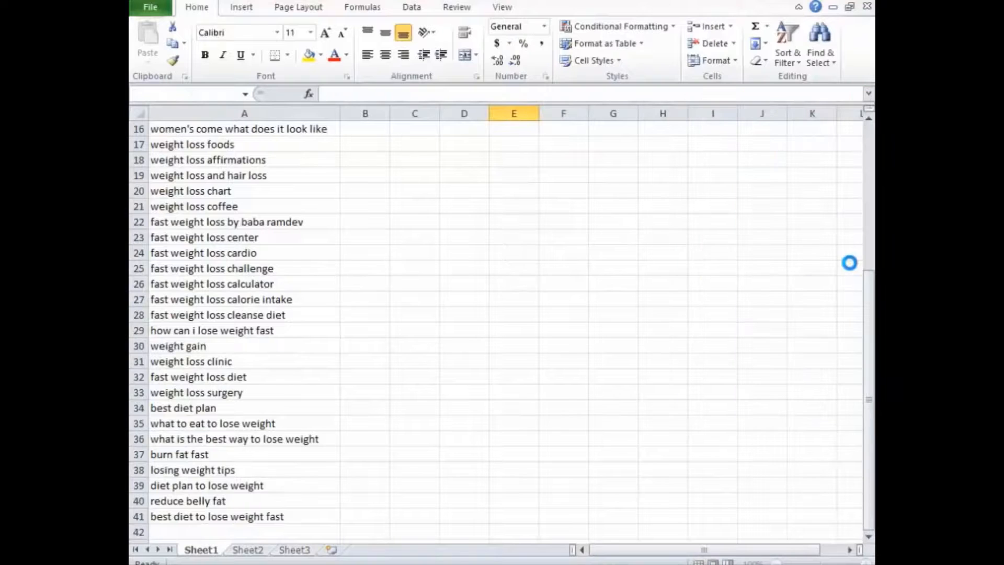
left_click(508, 310)
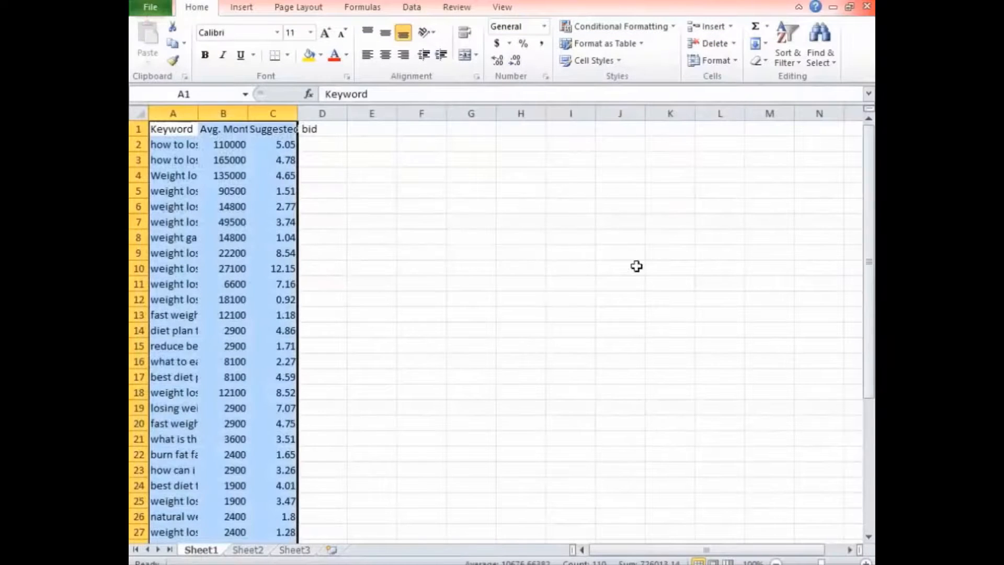
Fit the widths of the Keyword, Avg. Monthly Searches and Suggested bid columns to their contents.
left_click(471, 253)
left_click_drag(173, 113, 299, 113)
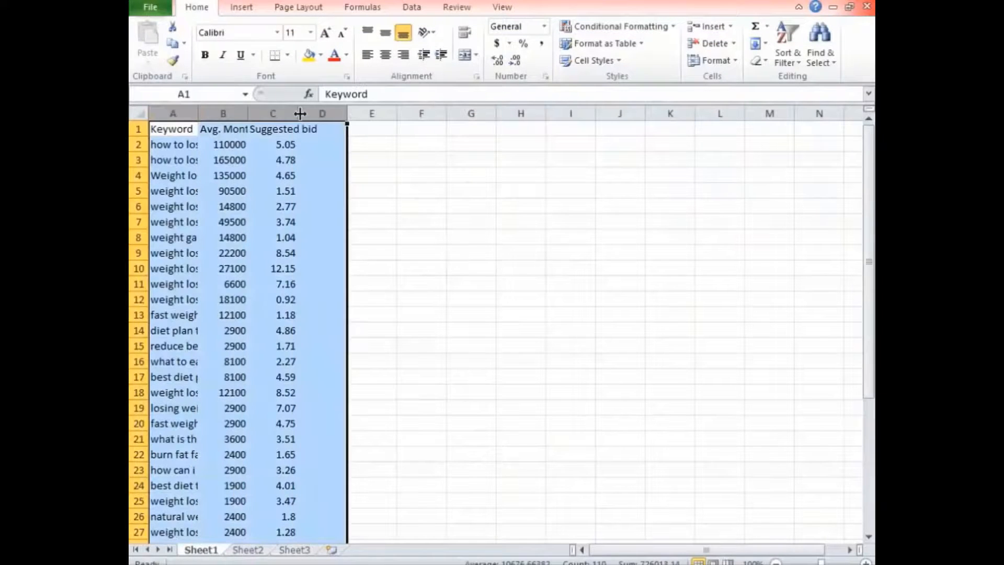
double_click(299, 113)
Review the whole keyword table, examining each keyword's average monthly searches and suggested bid.
left_click(827, 193)
scroll(730, 243, "down", 5)
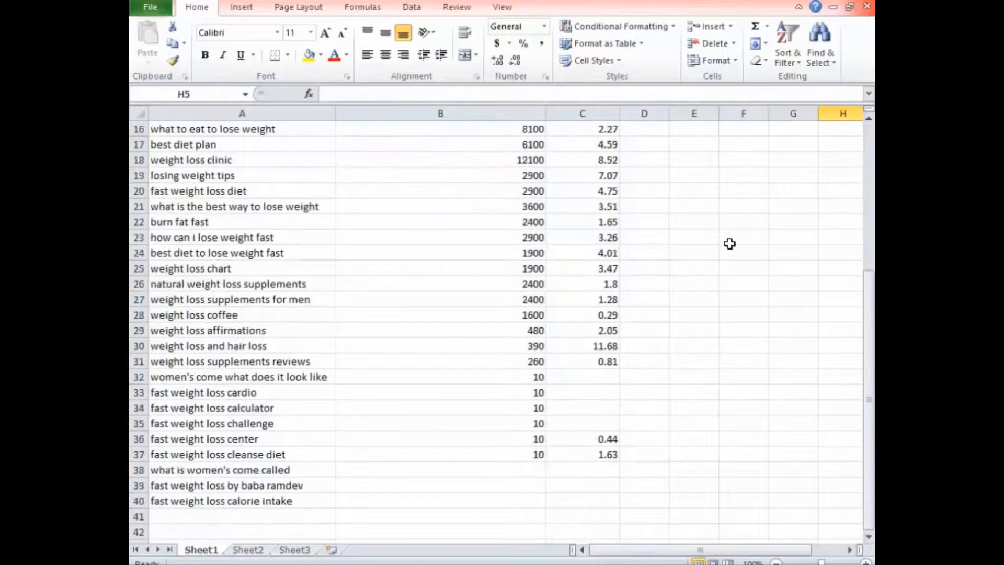
scroll(729, 244, "down", 4)
scroll(727, 243, "up", 9)
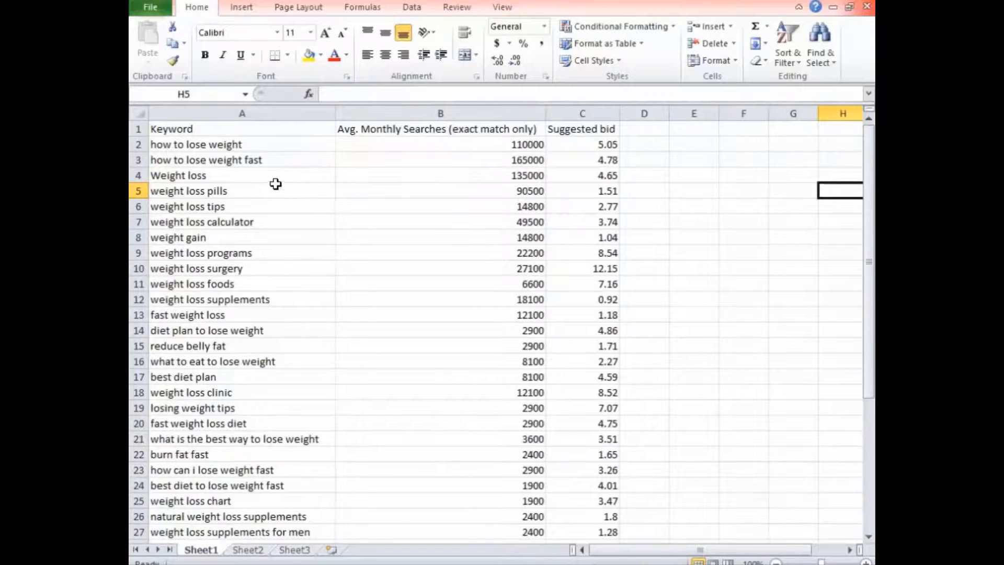
scroll(391, 257, "down", 1)
scroll(513, 201, "up", 1)
scroll(484, 408, "down", 6)
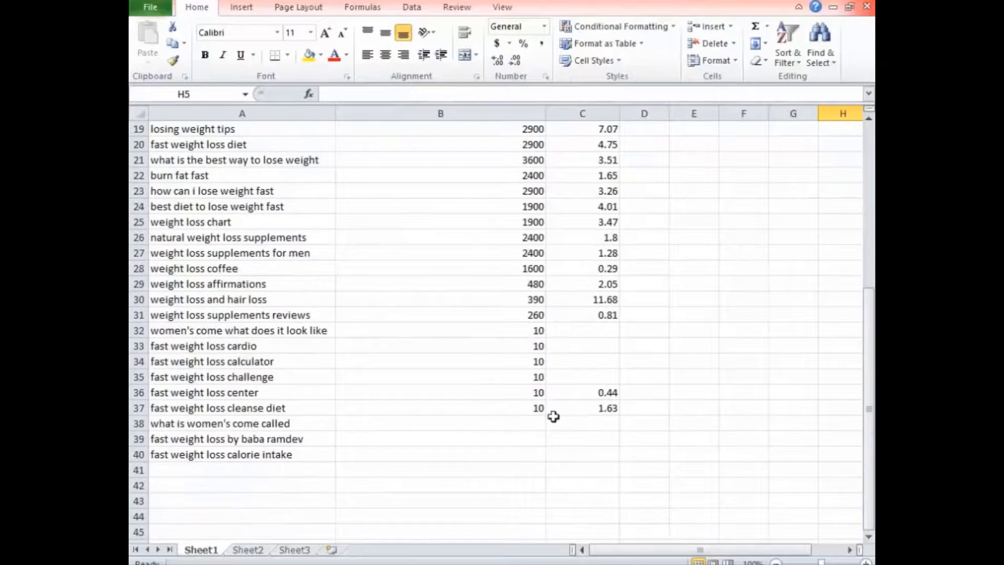
scroll(564, 419, "up", 6)
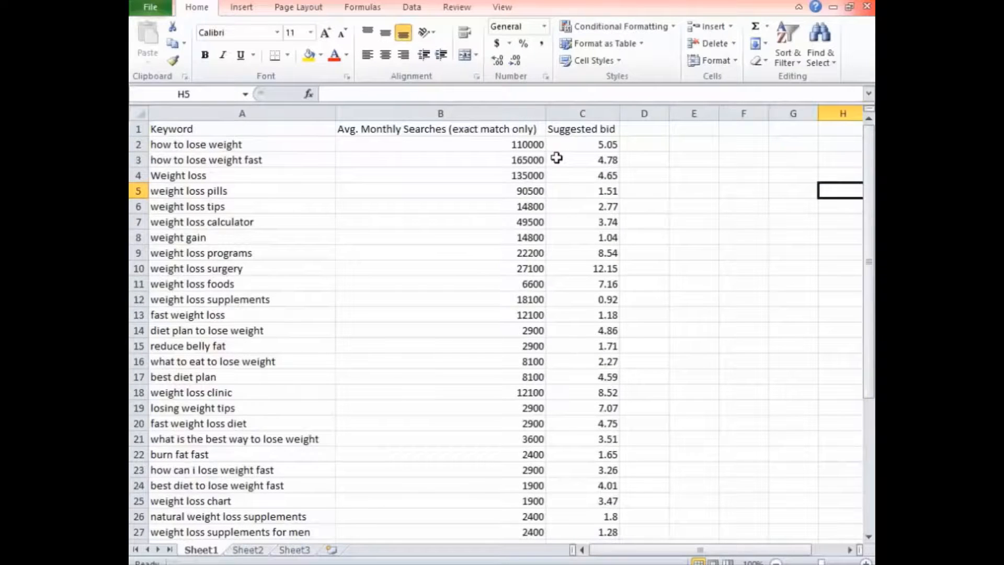
Rename the Suggested bid header in C1 as CPC.
left_click(568, 128)
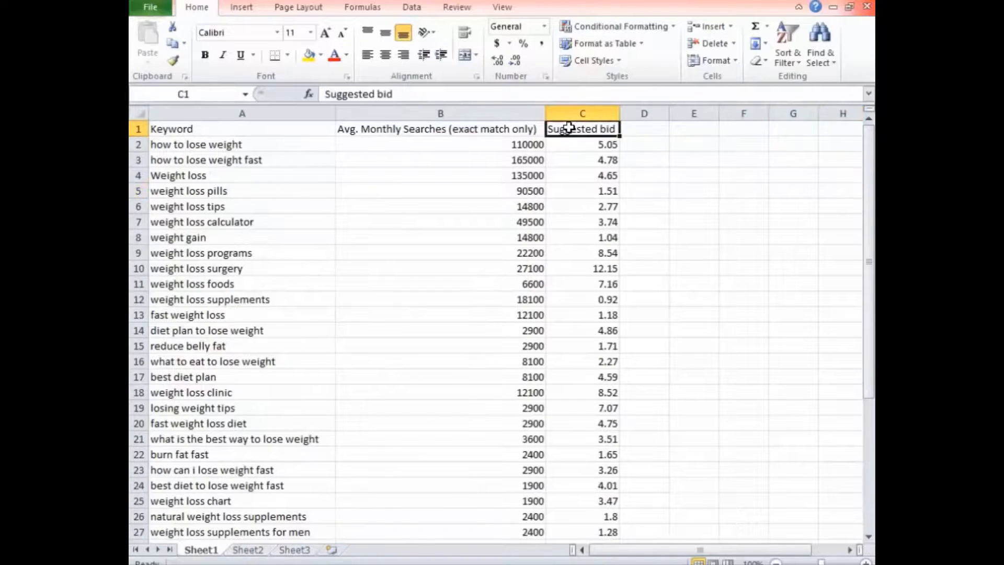
type("CPC")
key("Return")
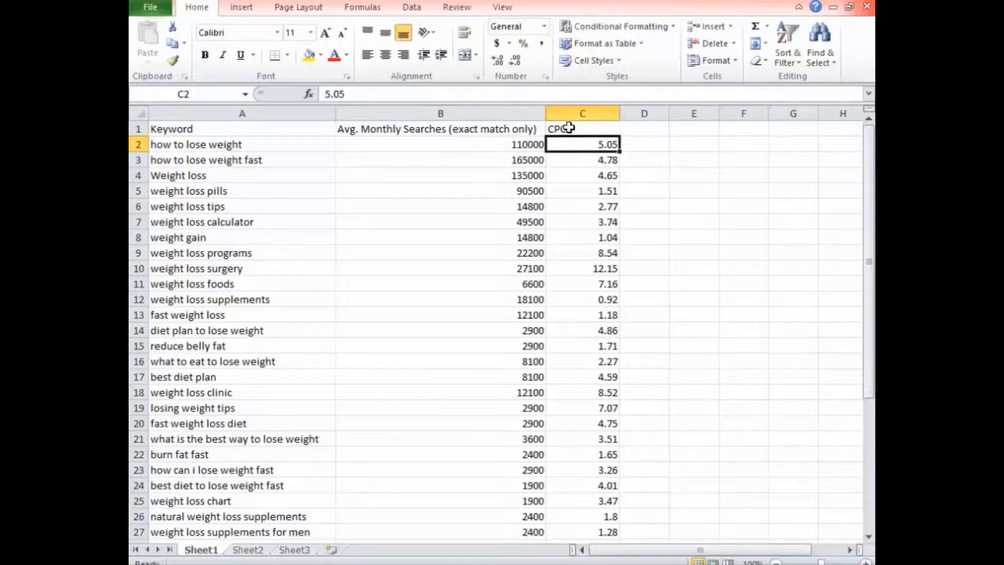
Shorten the B1 header to "Avg. Monthly Searches" and fit the column's width to its contents.
left_click(448, 127)
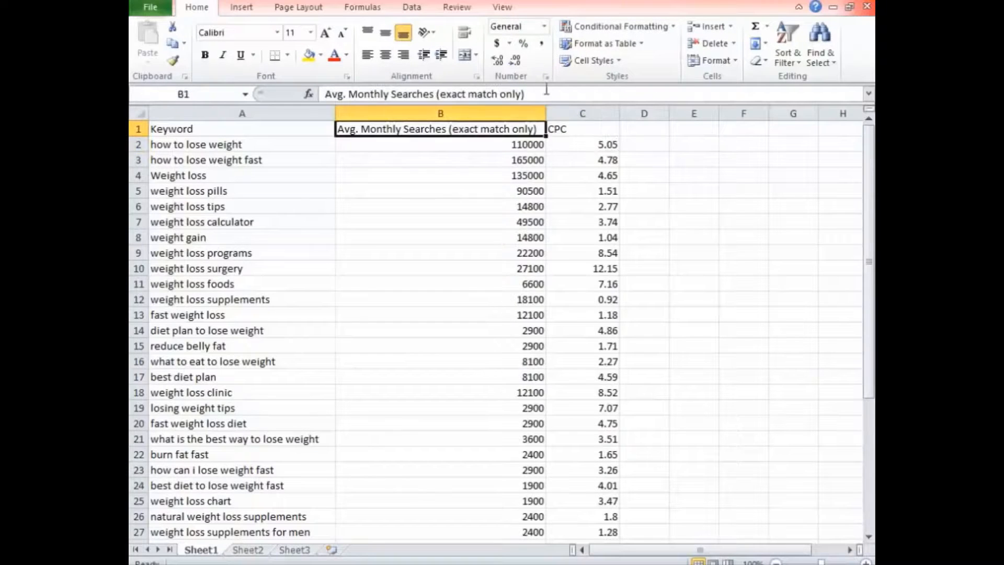
left_click_drag(544, 93, 437, 106)
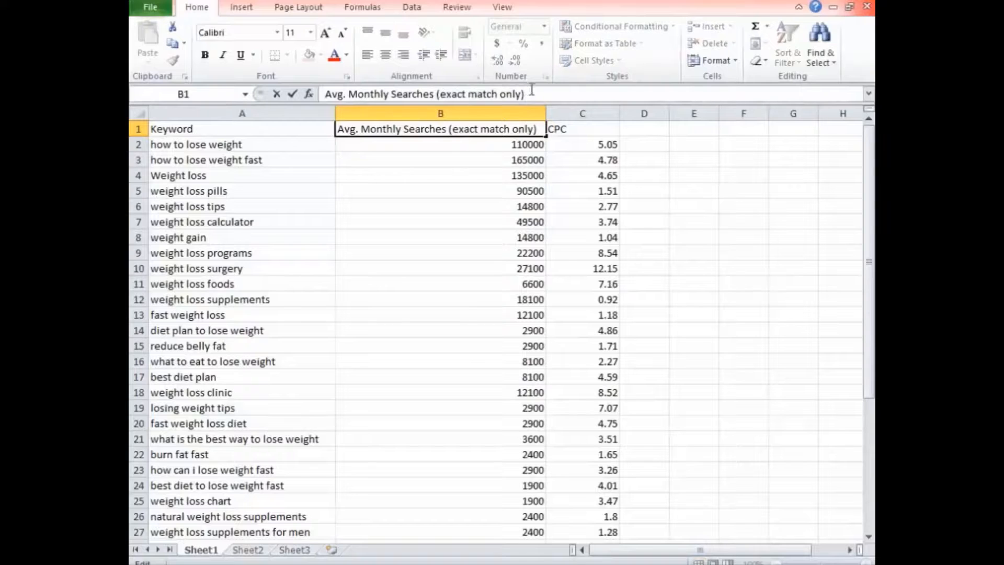
left_click_drag(526, 95, 437, 95)
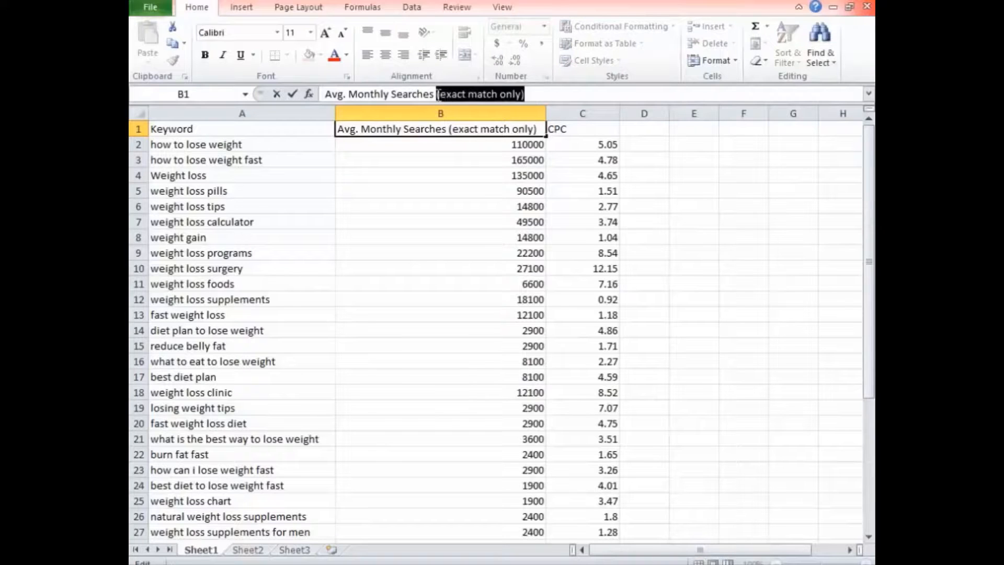
key("BackSpace")
key("Return")
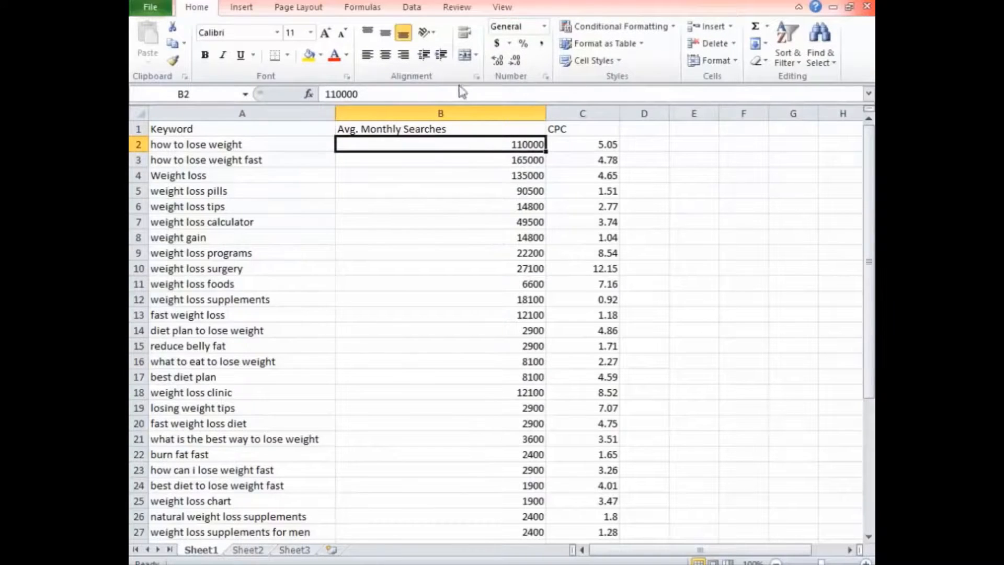
double_click(540, 107)
left_click(600, 190)
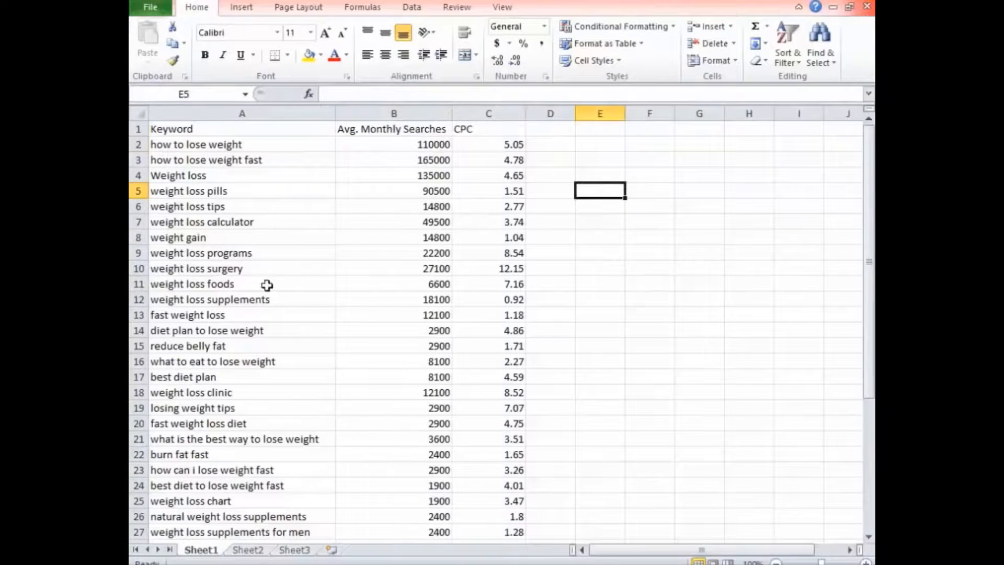
scroll(267, 287, "down", 4)
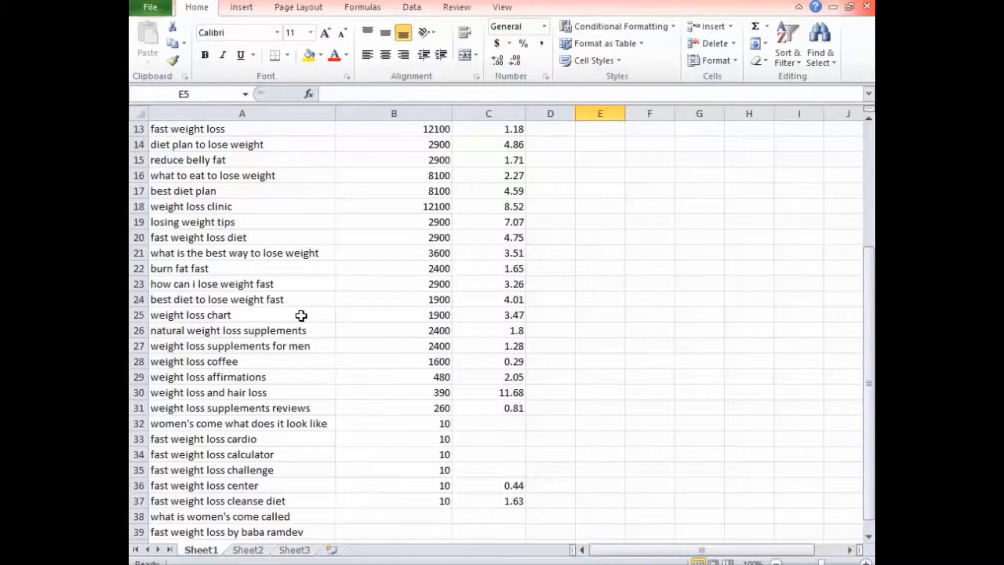
scroll(298, 342, "up", 4)
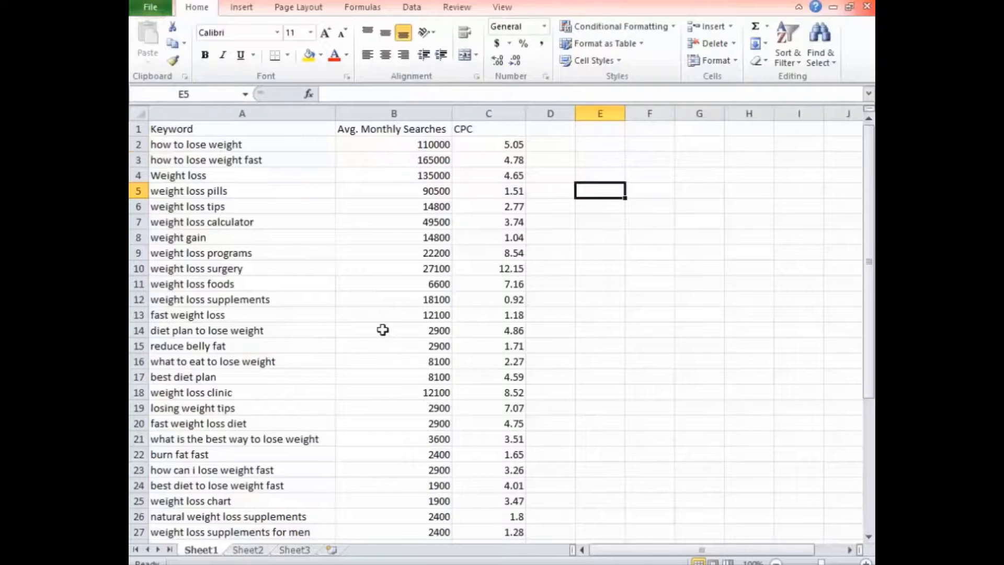
scroll(377, 324, "down", 9)
scroll(371, 348, "up", 9)
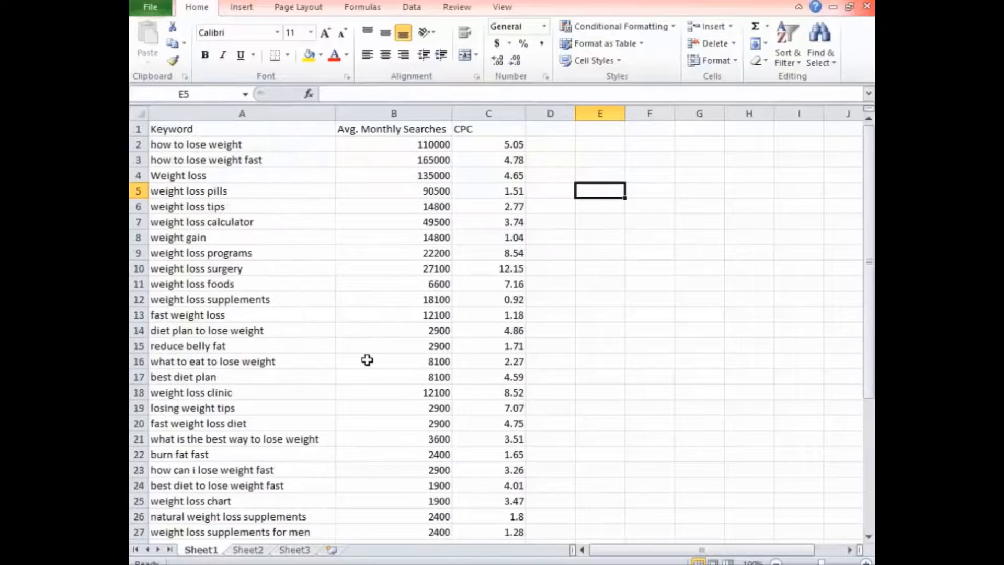
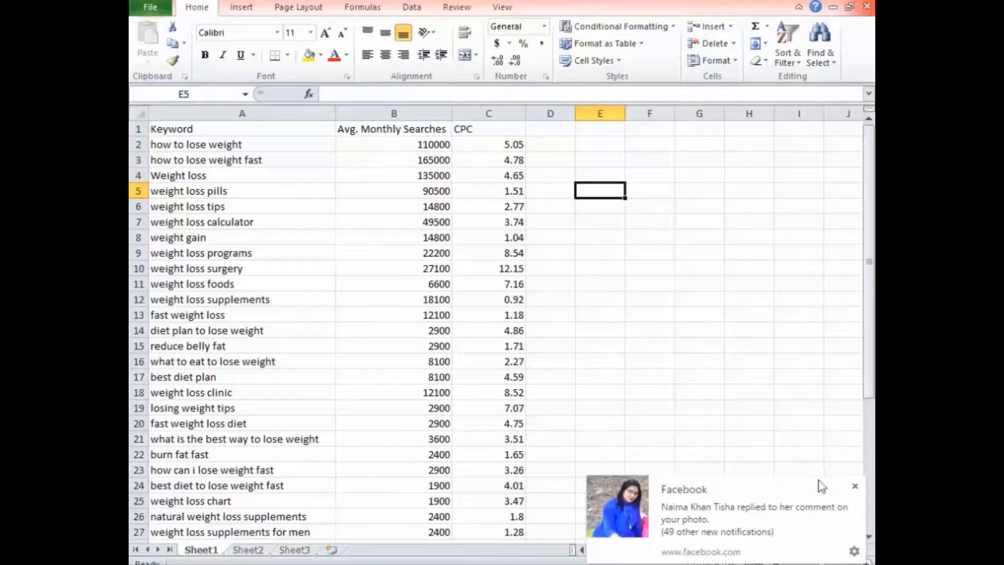
Dismiss the Facebook notification, then add the headers Allintitle in D1 and Allinurl in E1 and fit column D's width to its contents.
left_click(855, 486)
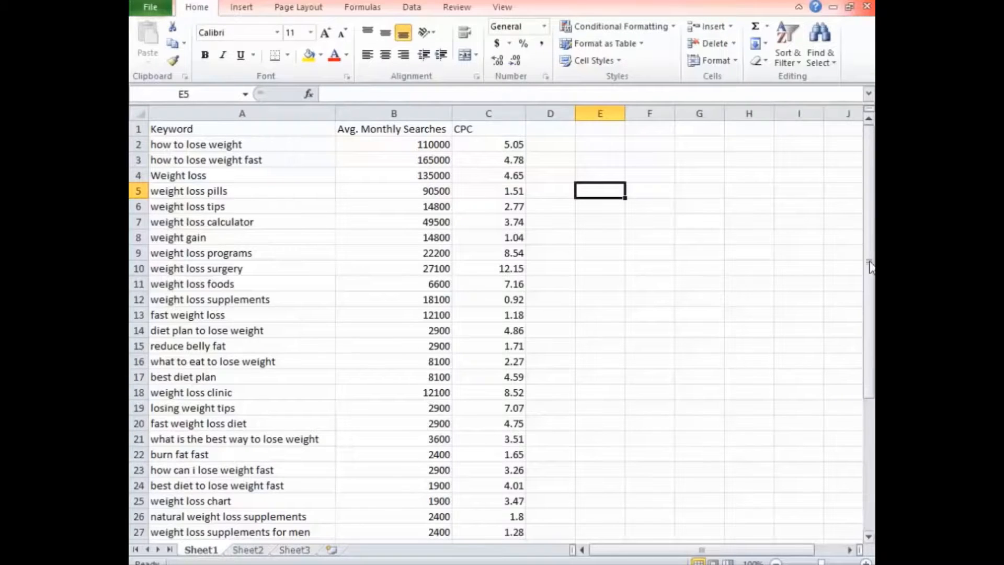
left_click(564, 132)
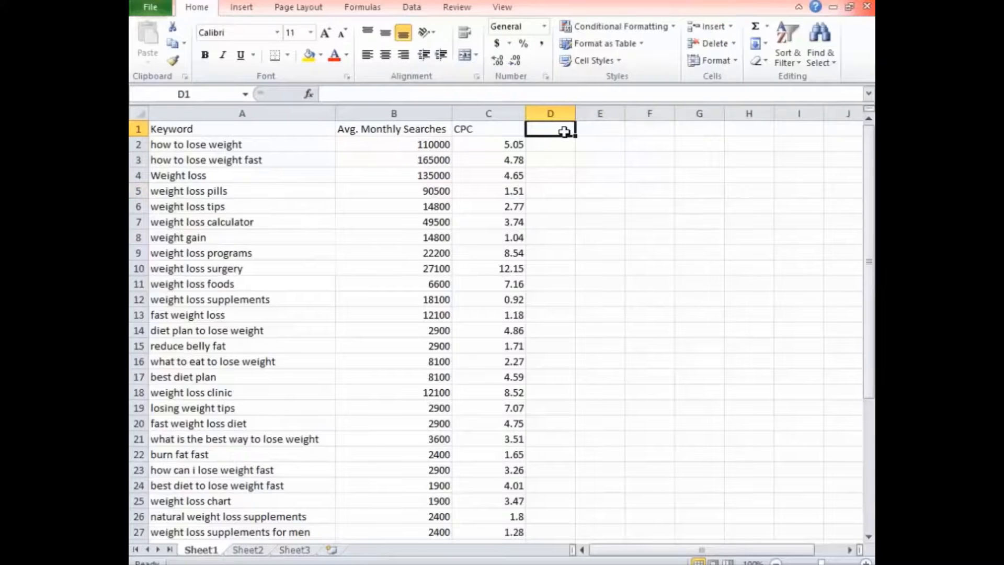
type("Al")
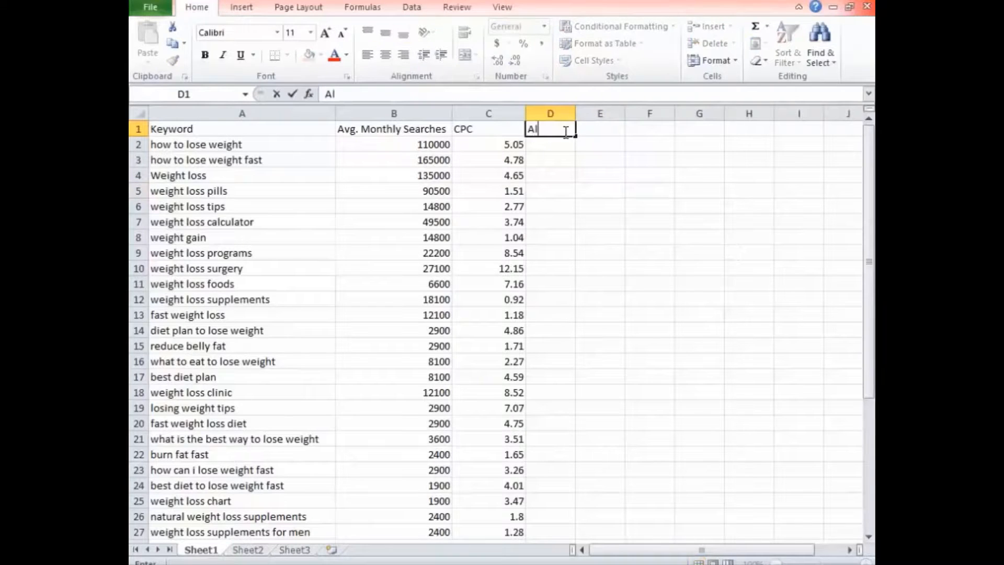
type("lintitle")
key("Tab")
type("Al")
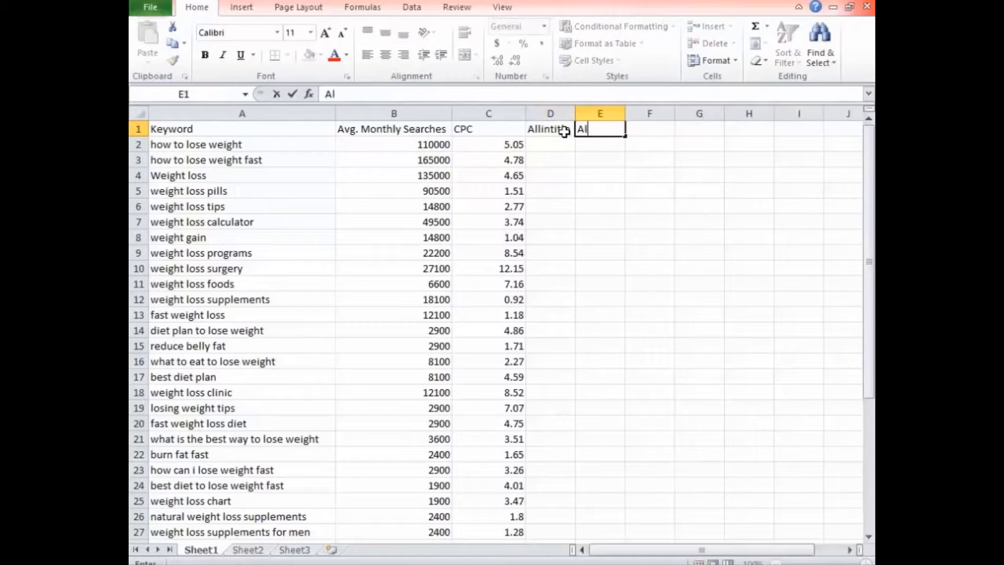
type("linurl")
key("Return")
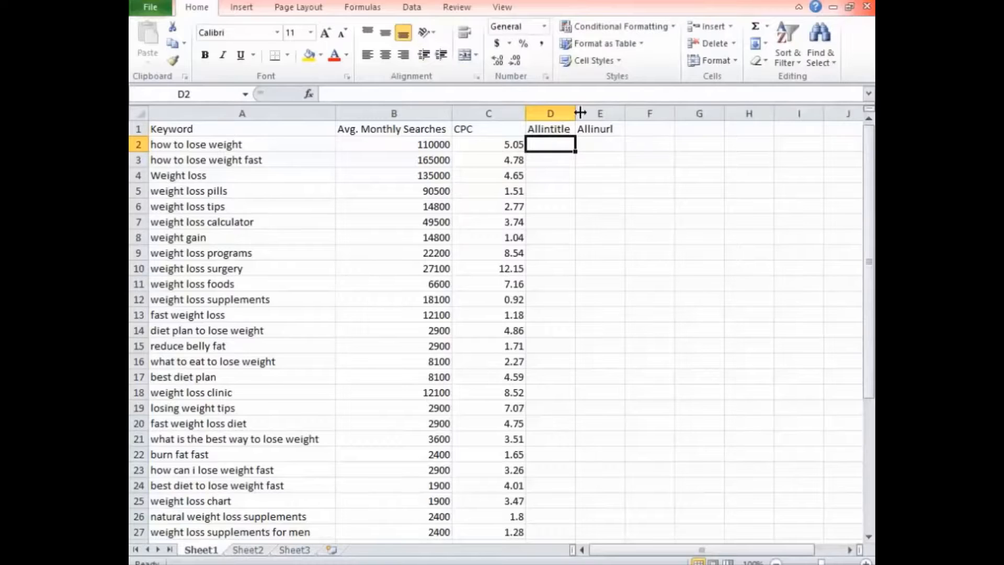
double_click(575, 113)
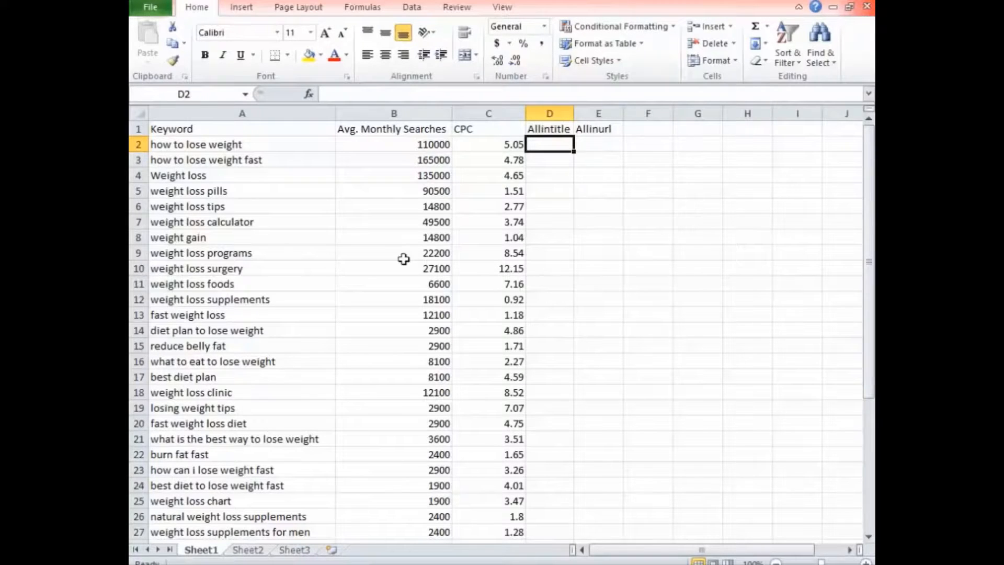
Copy the keyword "how to lose weight" from A2 and replace the Google search query in Chrome with it.
left_click(242, 144)
key("ctrl+c")
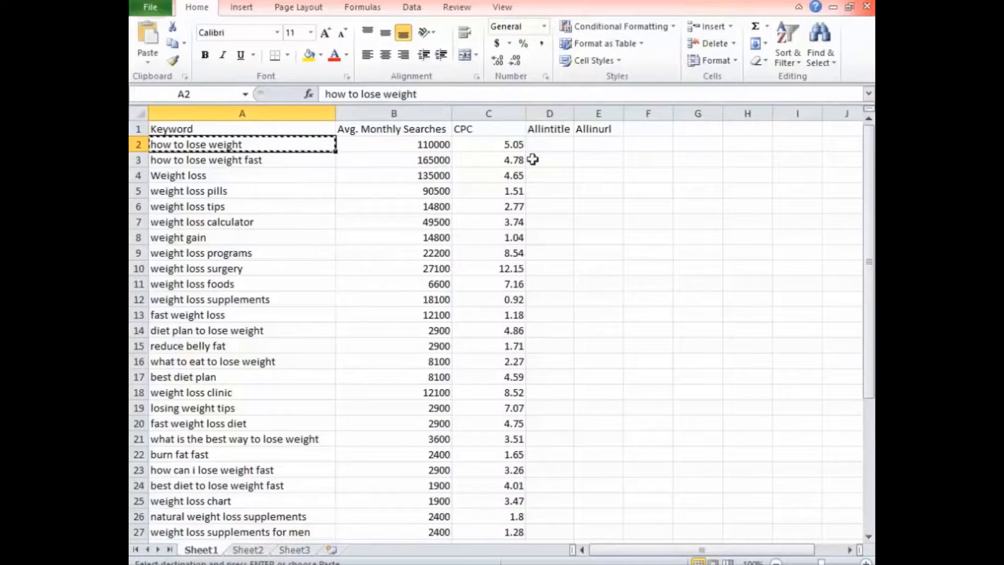
key("alt+Tab")
left_click(346, 2)
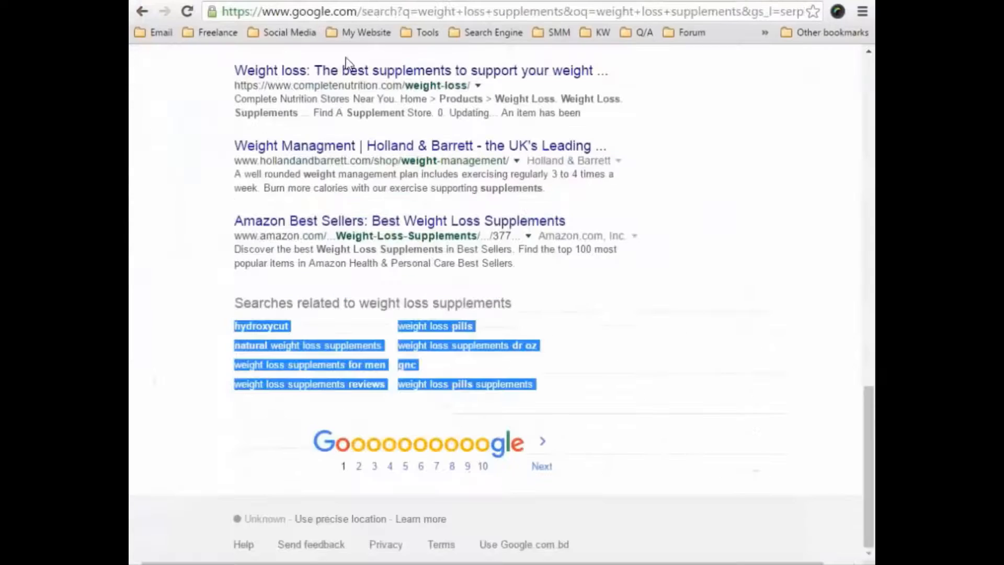
scroll(340, 166, "up", 13)
left_click_drag(370, 66, 154, 71)
key("ctrl+v")
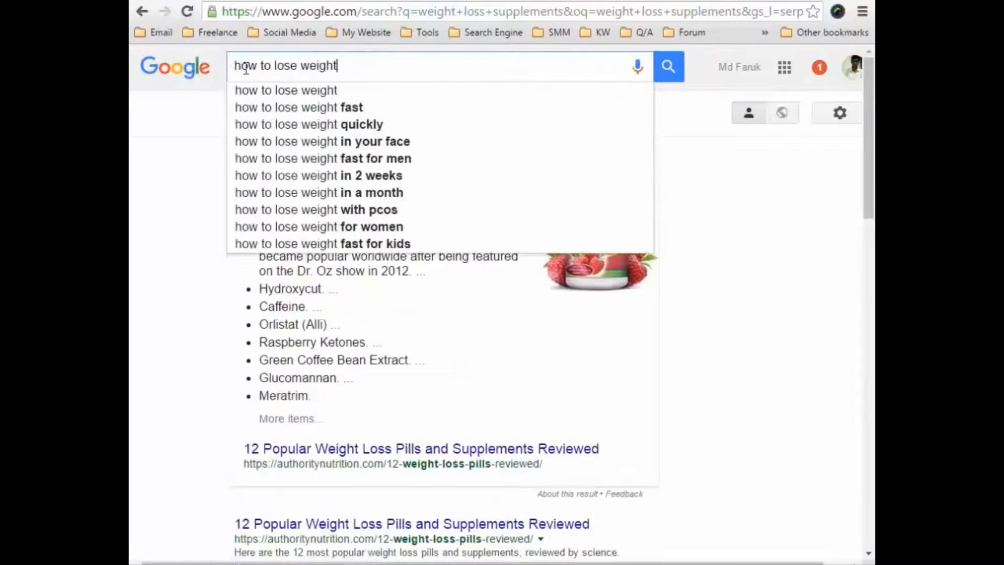
key("Return")
Prefix the query with the allintitle: operator and search Google for "allintitle: how to lose weight".
double_click(236, 68)
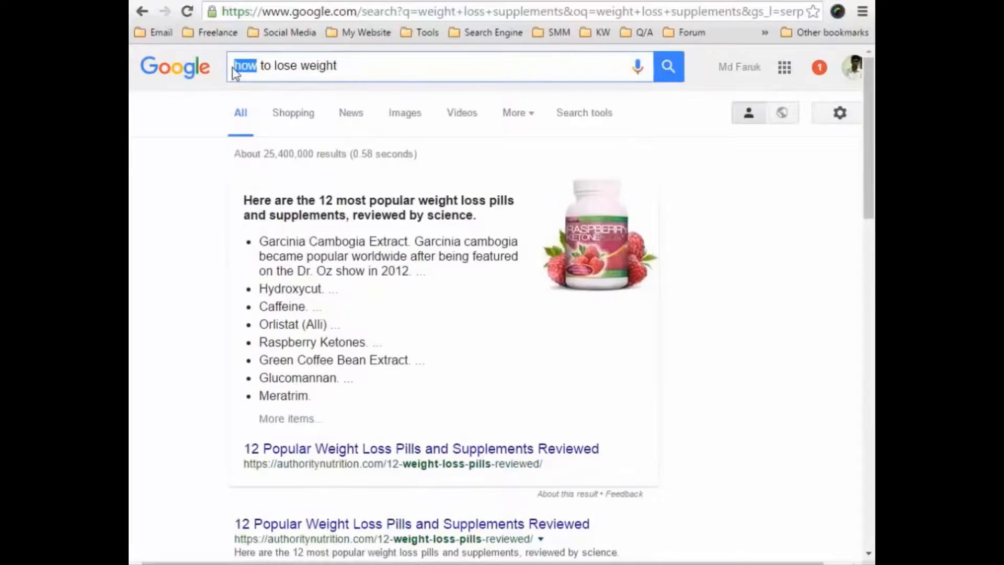
left_click(235, 70)
type("allintit")
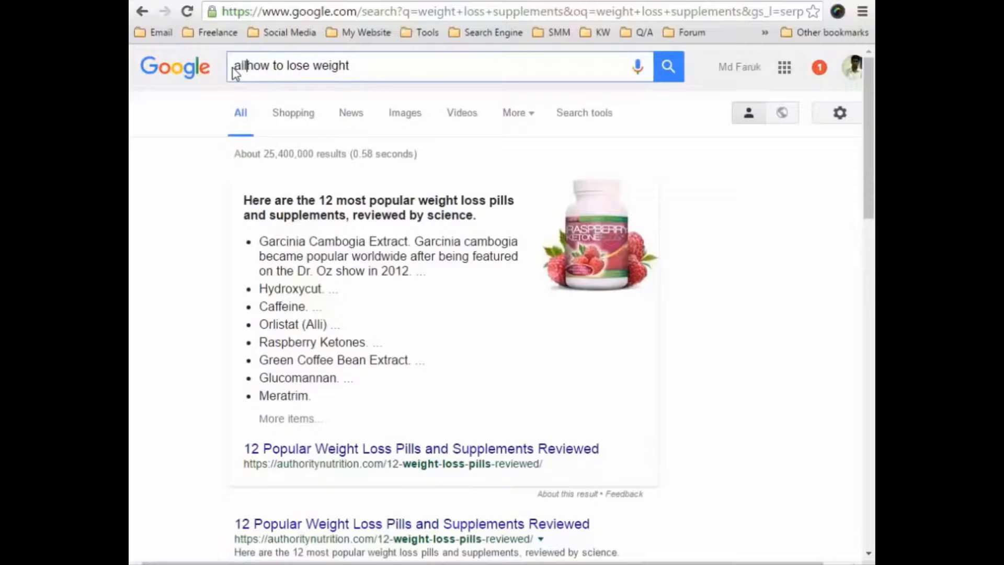
type("le:")
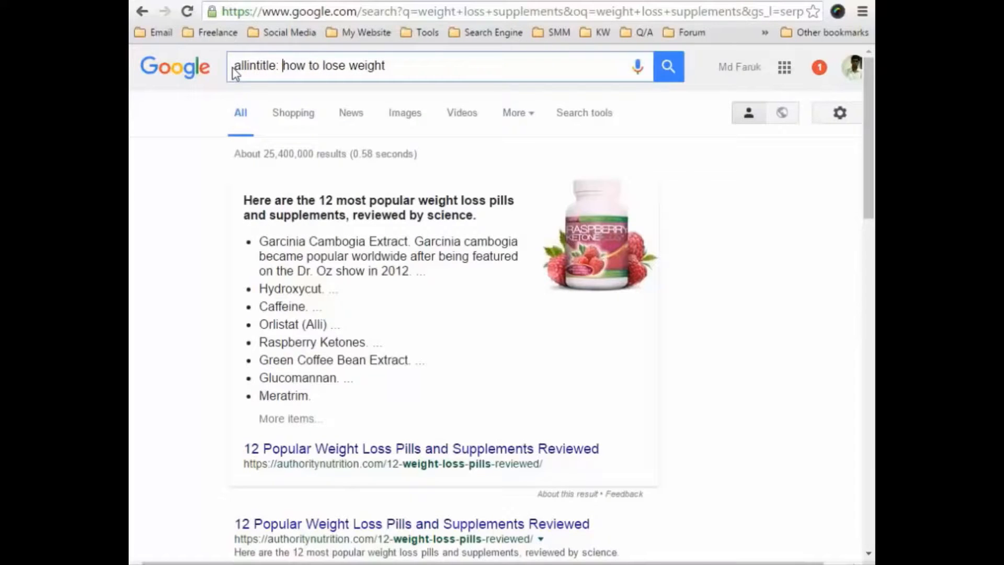
key("Return")
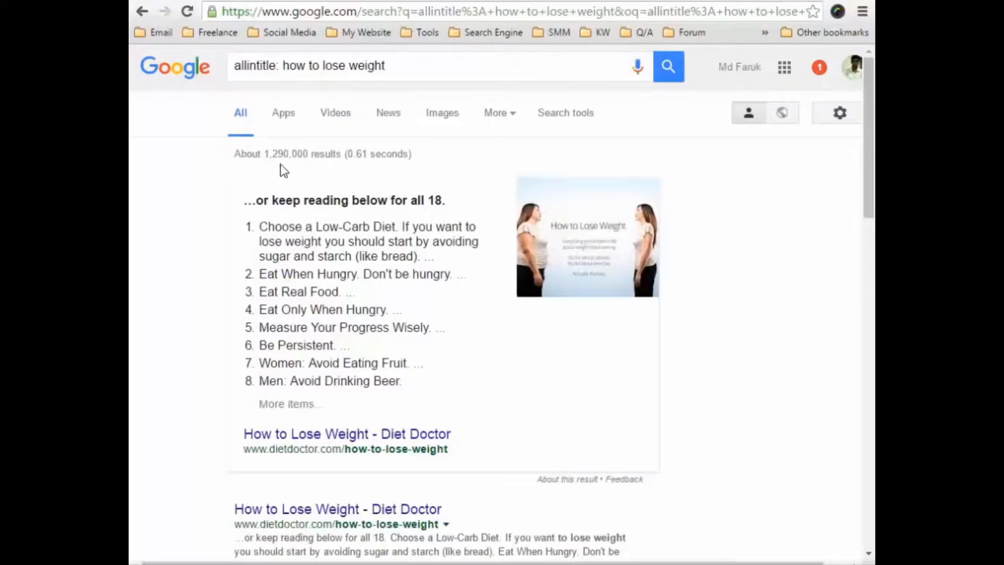
Return to the Excel sheet and enter 1290000 as the Allintitle value for "how to lose weight" in D2.
key("alt+Tab")
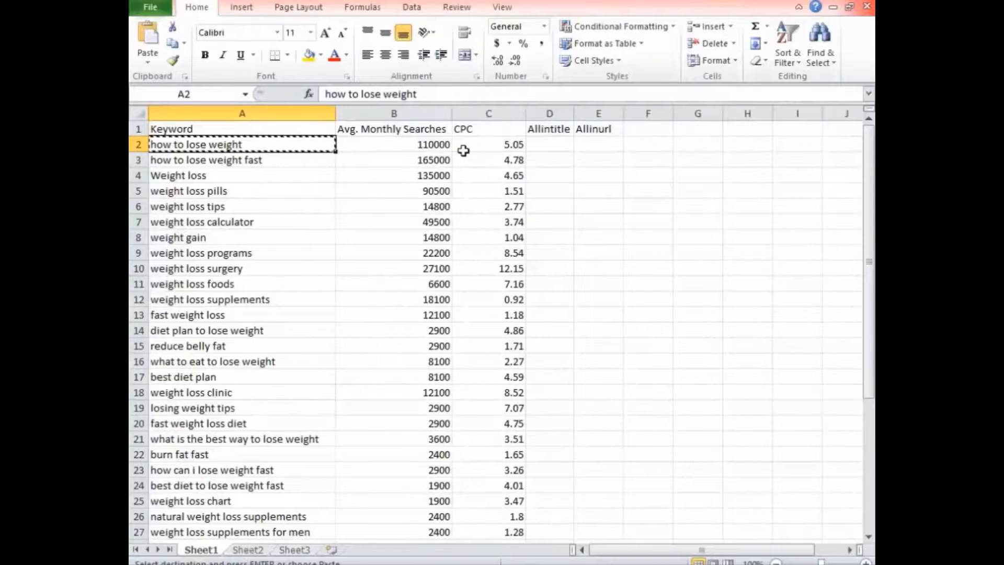
left_click(549, 145)
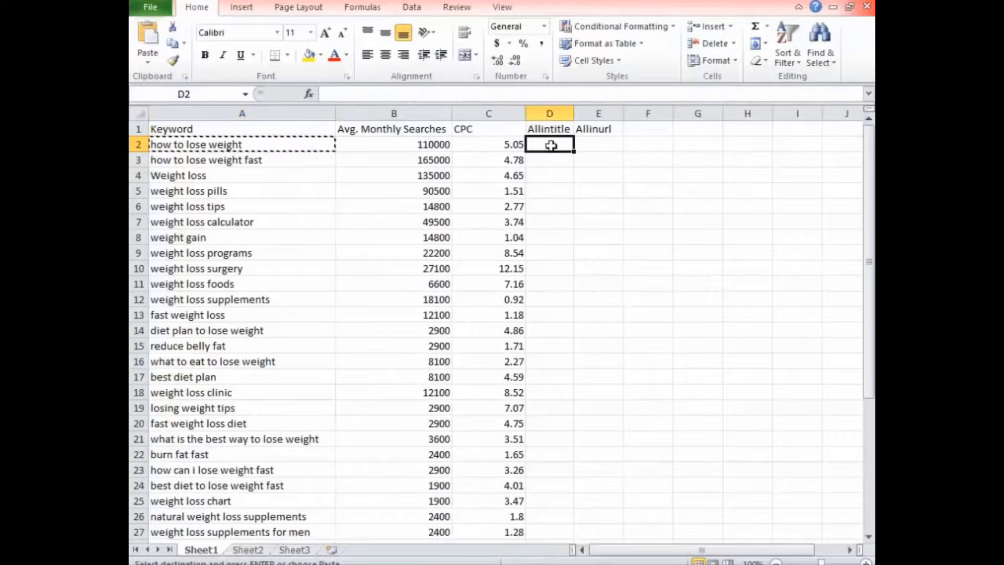
type("12")
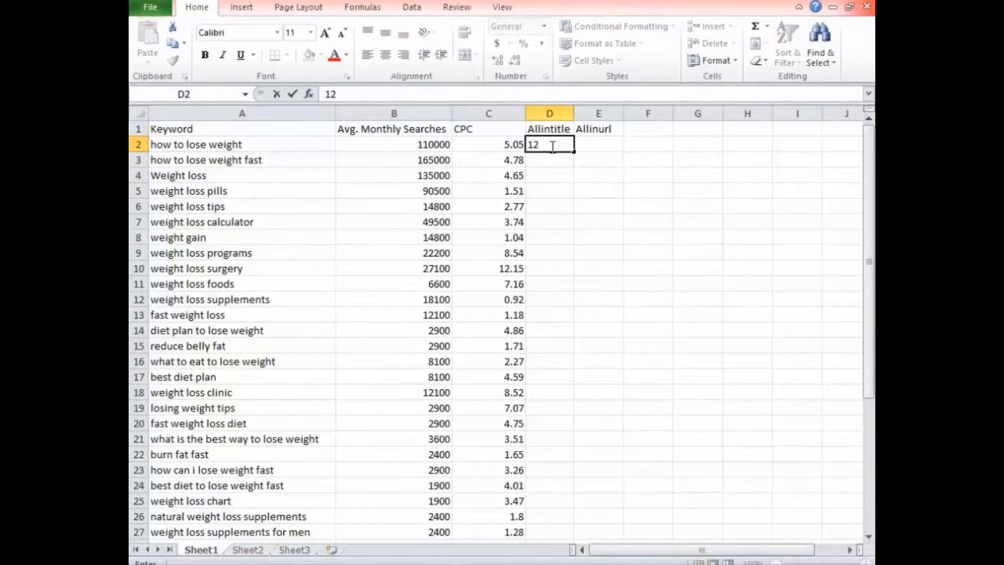
type("90000")
left_click(548, 159)
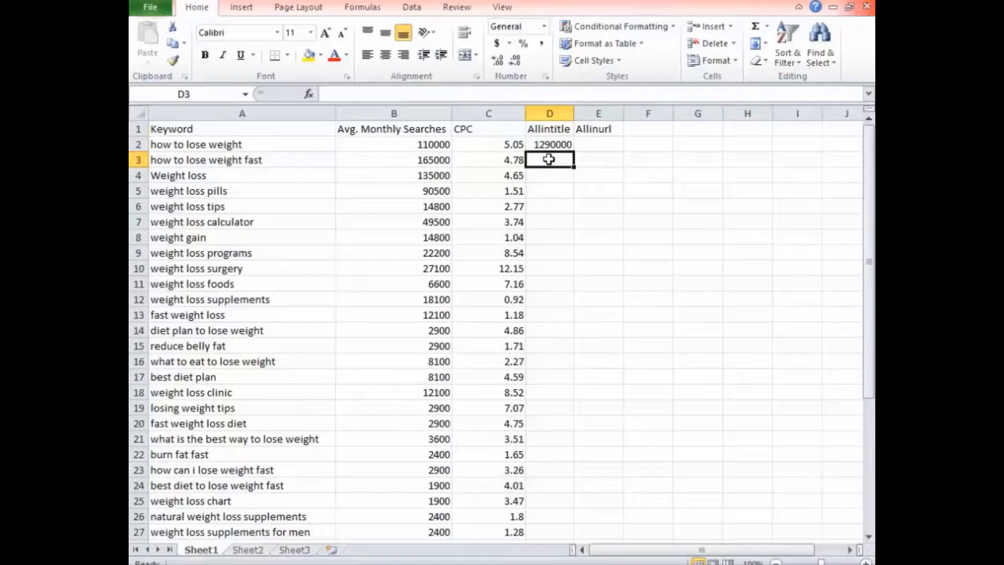
Copy the keyword from A3 and search Google in Chrome for "allintitle: how to lose weight fast".
left_click(274, 163)
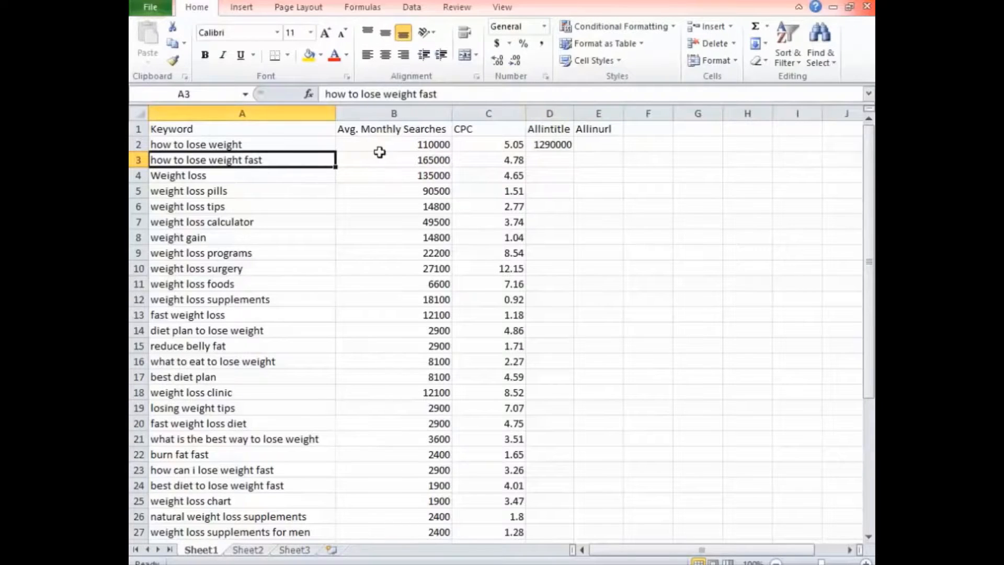
key("ctrl+c")
key("alt+Tab")
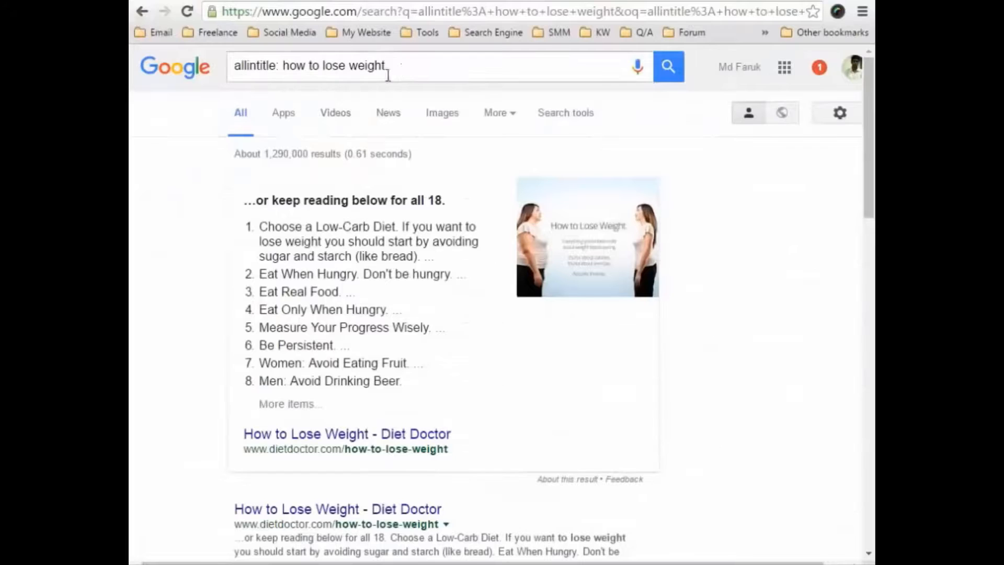
left_click_drag(406, 67, 286, 72)
key("ctrl+v")
key("Return")
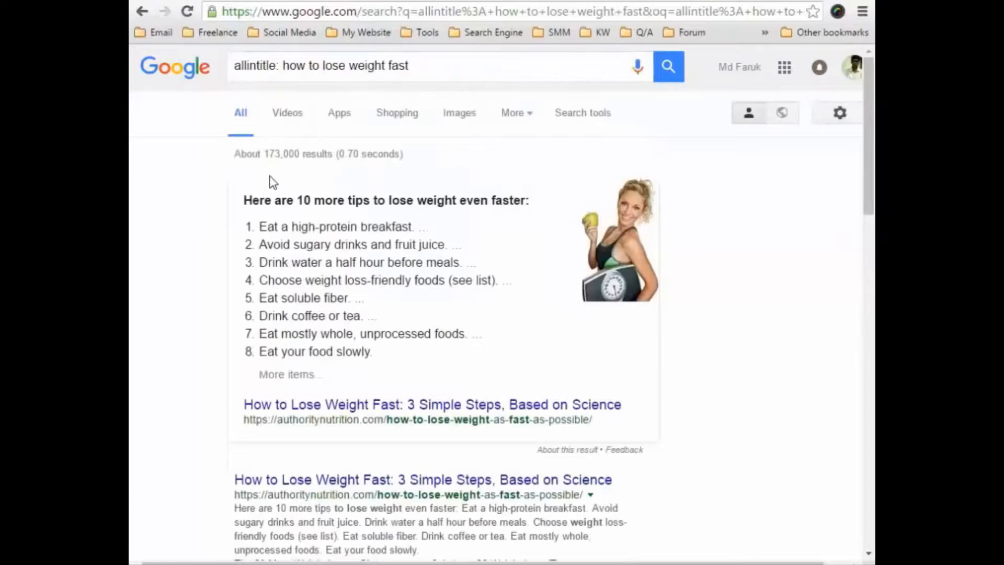
Switch back to Excel and enter 173000 as the Allintitle value for "how to lose weight fast" in D3.
key("alt+Tab")
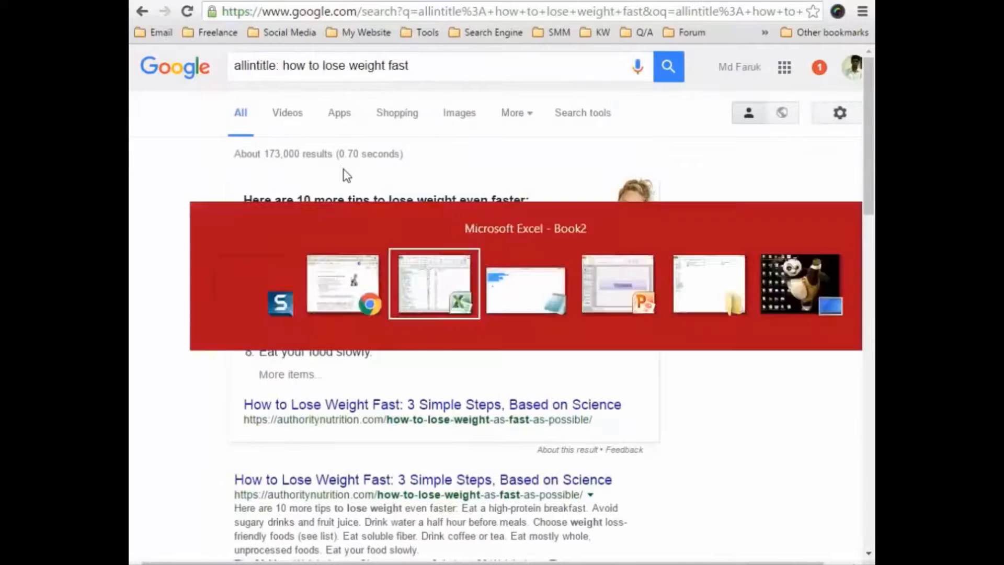
left_click(550, 159)
type("1")
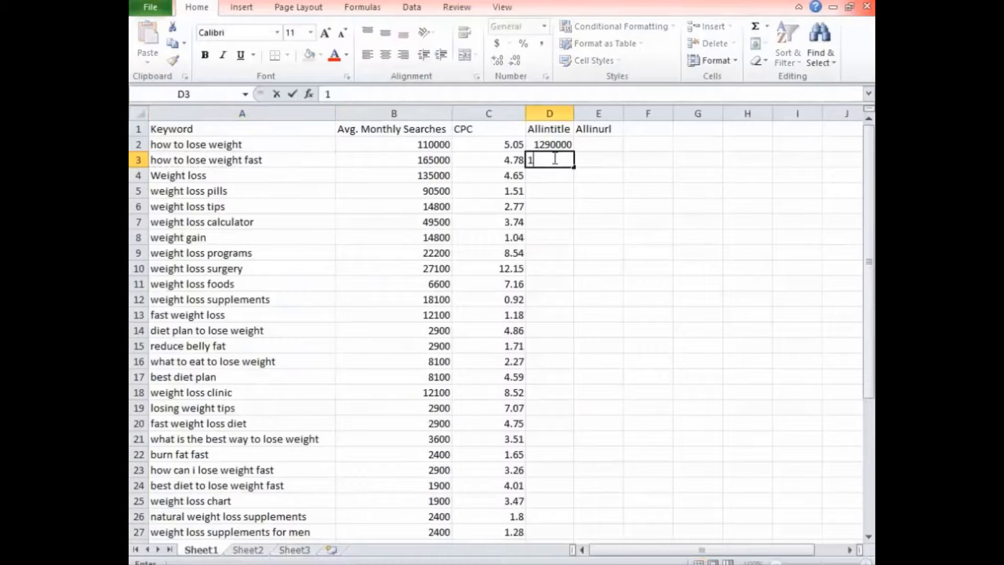
type("73000")
left_click(549, 175)
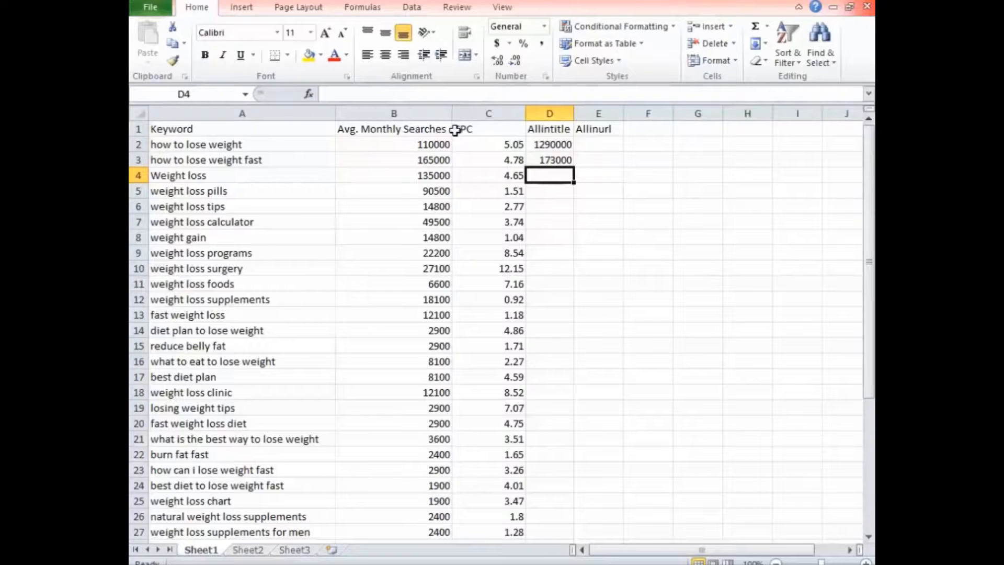
In Chrome, change the operator in the Google query to allinurl: and search for "allinurl: how to lose weight fast".
left_click(811, 2)
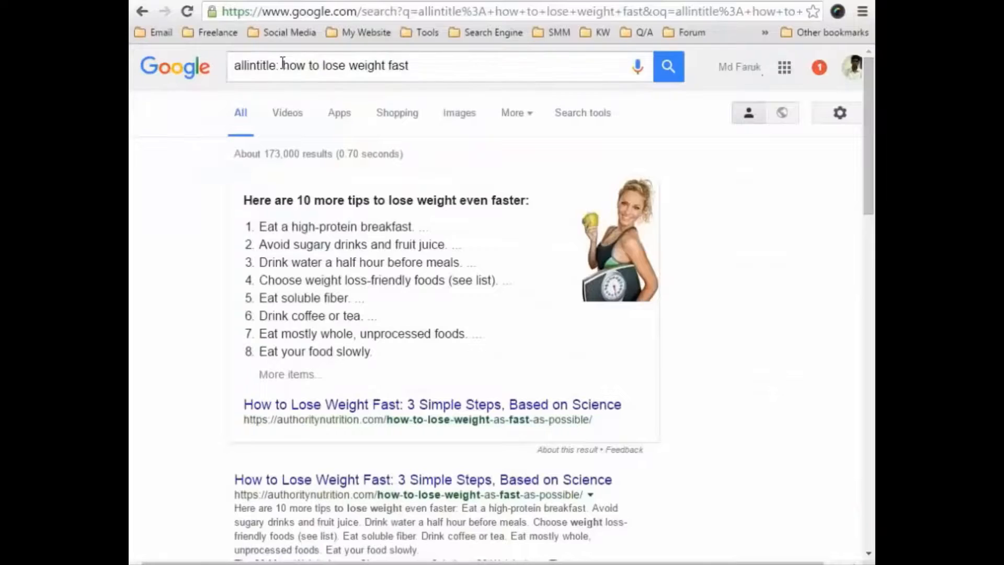
left_click(276, 65)
key("BackSpace")
key("BackSpace")
key("BackSpace")
key("BackSpace")
key("BackSpace")
key("BackSpace")
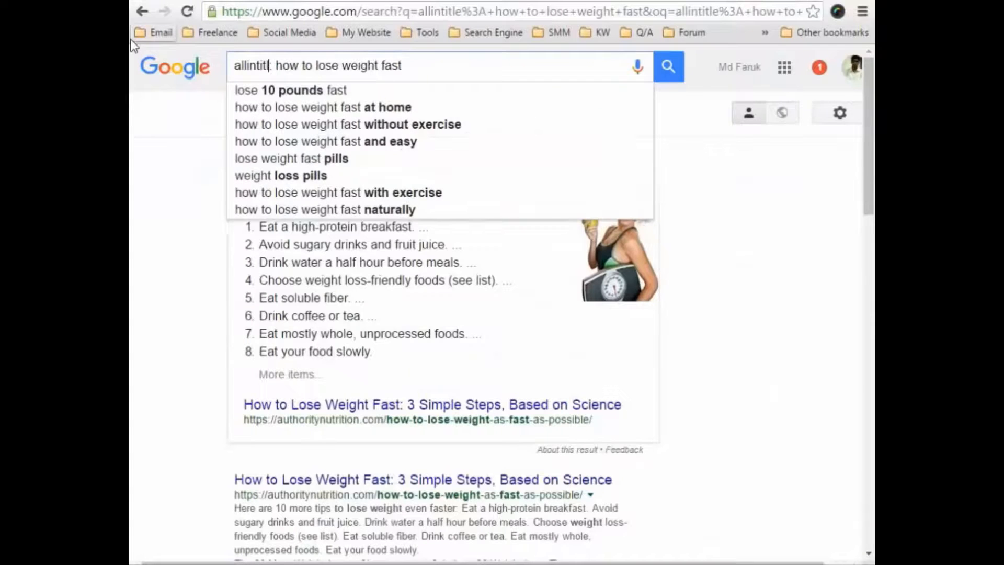
type("url:")
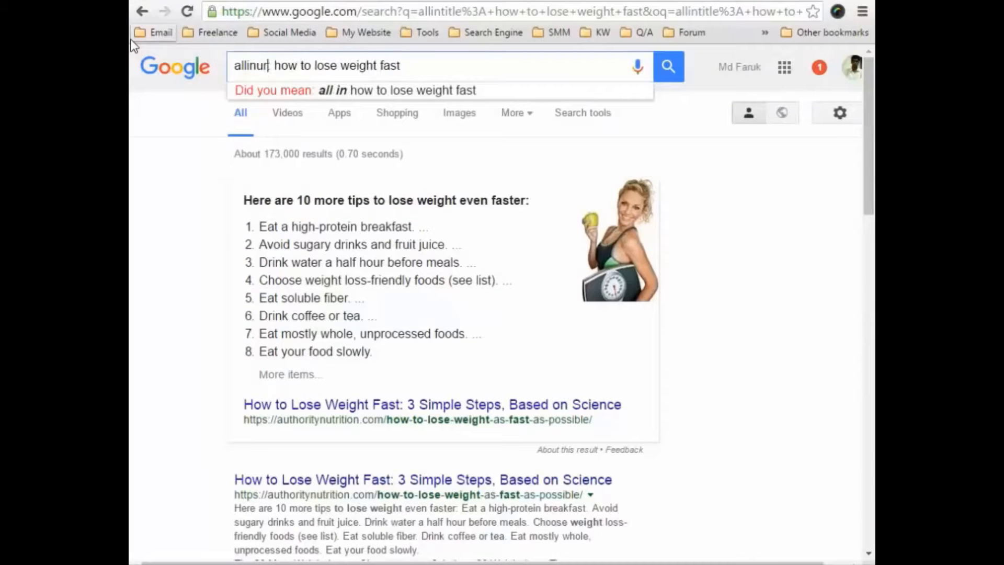
key("Return")
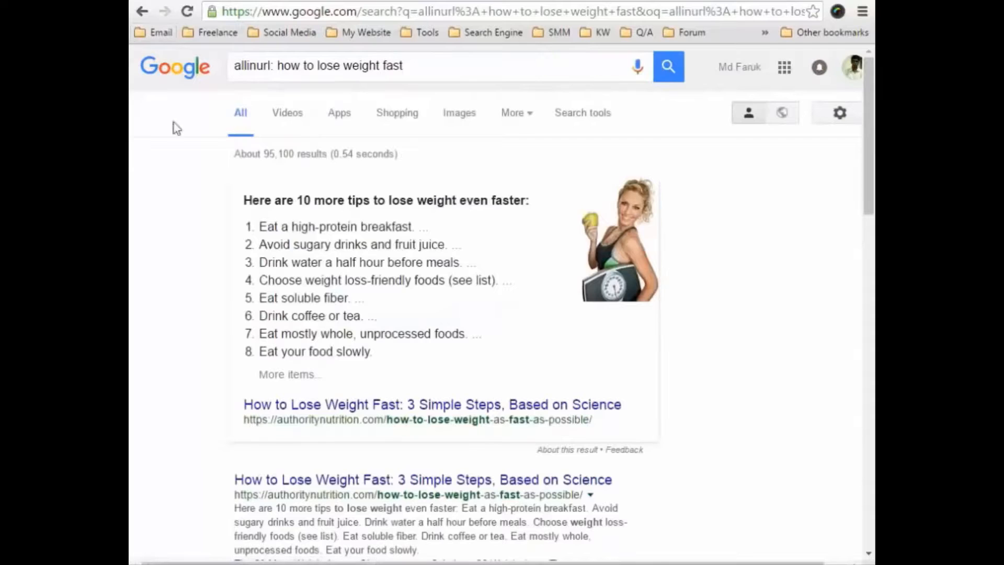
Back in Excel, enter 95100 as the Allinurl value for "how to lose weight fast" in E3.
key("alt+Tab")
left_click(582, 164)
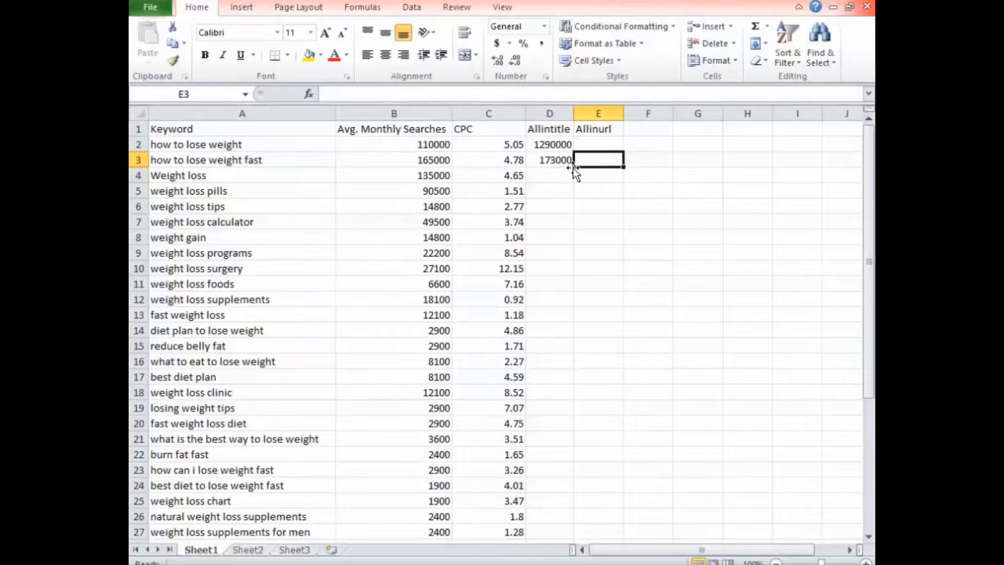
type("95100")
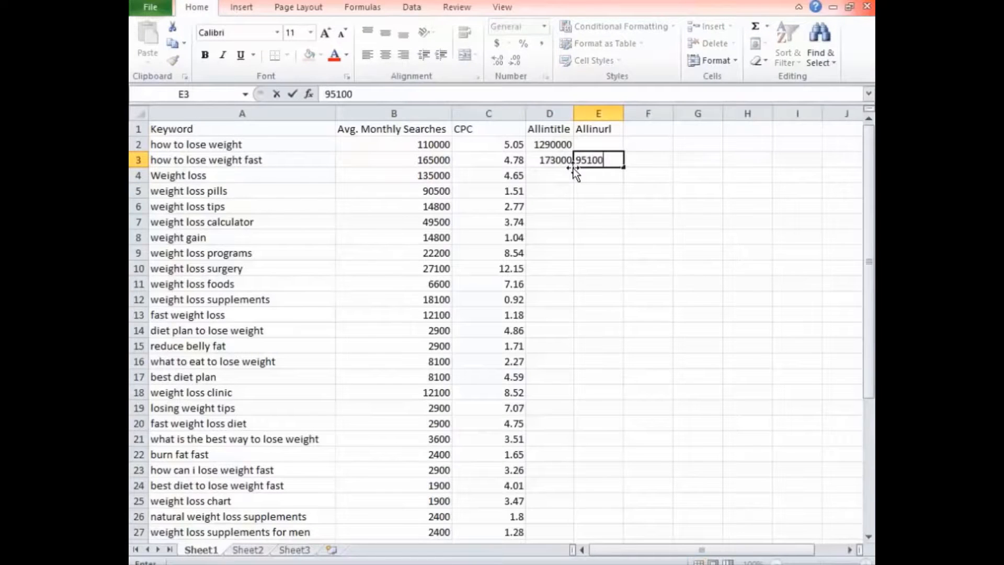
Copy the keyword from A2 and search Google in Chrome for "allinurl: how to lose weight".
left_click(285, 145)
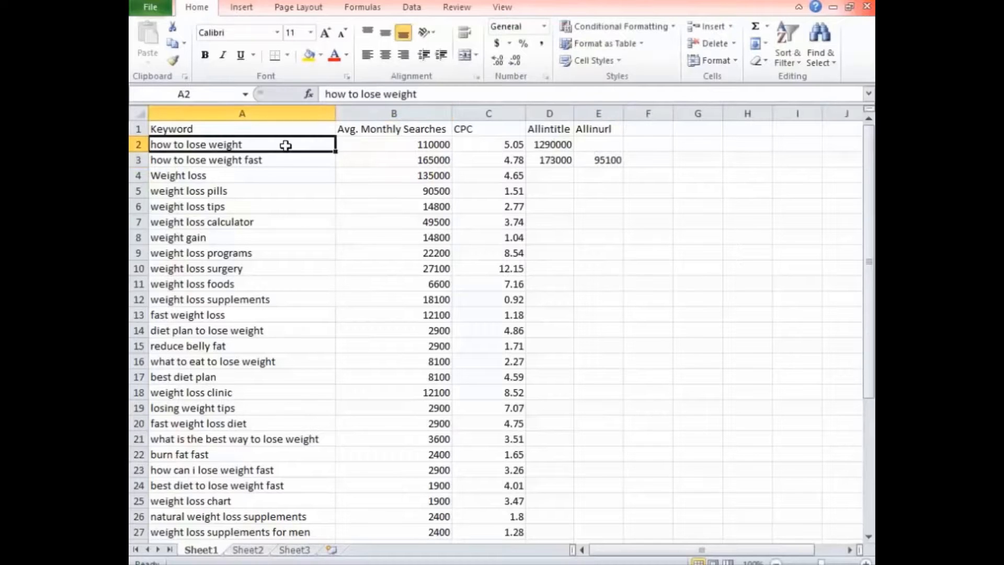
key("ctrl+c")
key("alt+Tab")
left_click_drag(406, 66, 279, 67)
key("ctrl+v")
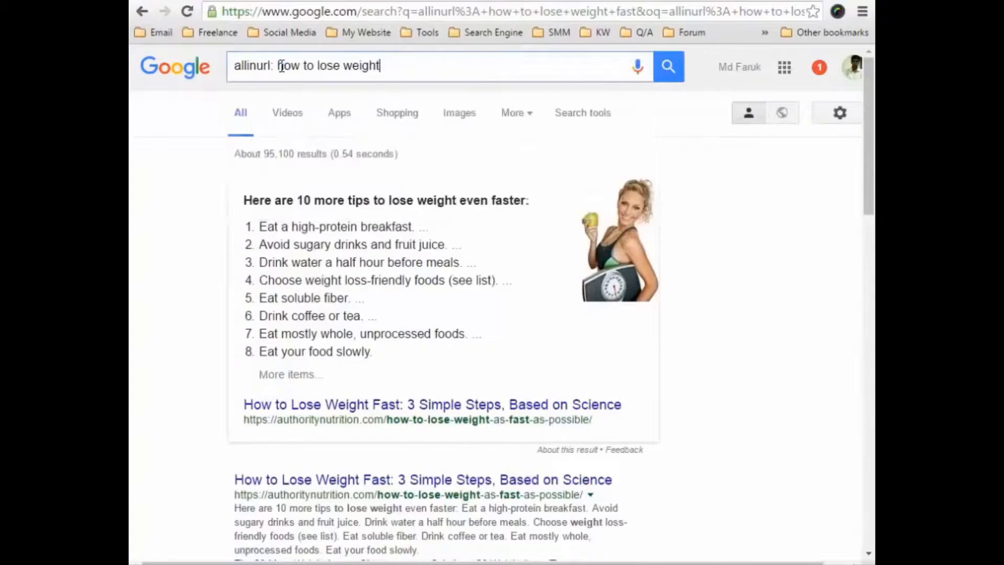
key("Return")
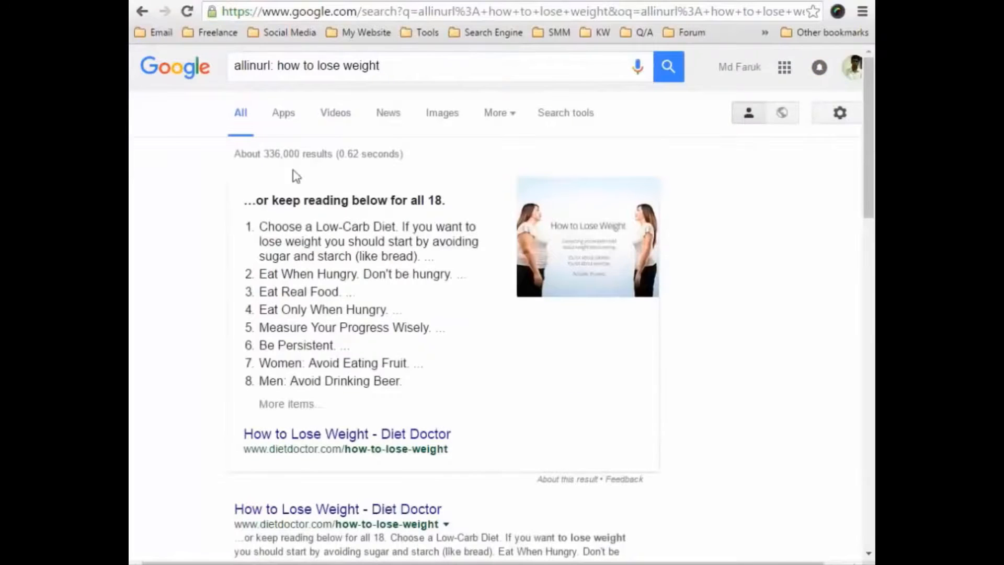
Switch to Excel and enter 336000 as the Allinurl value for "how to lose weight" in E2.
key("alt+Tab")
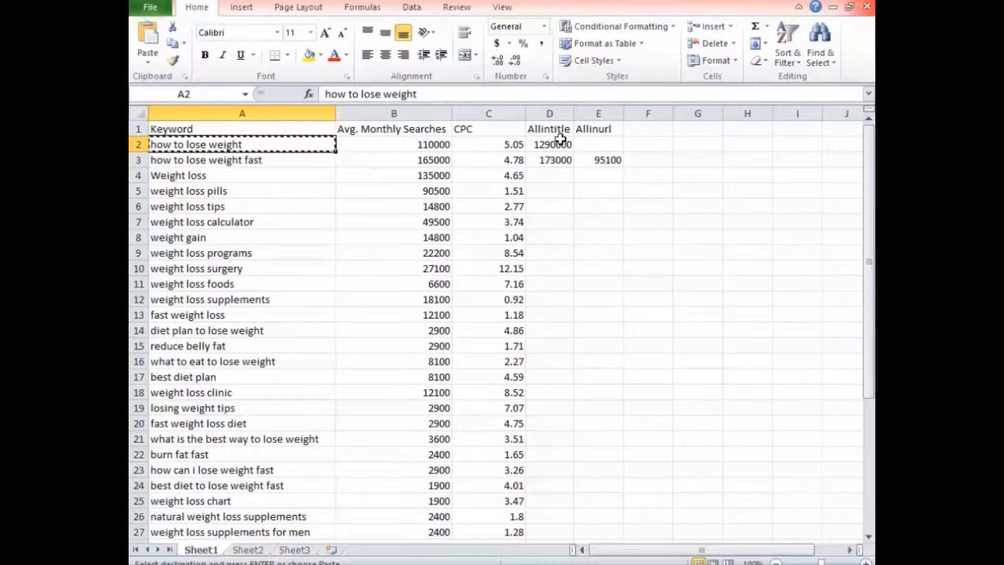
left_click(585, 144)
type("336000")
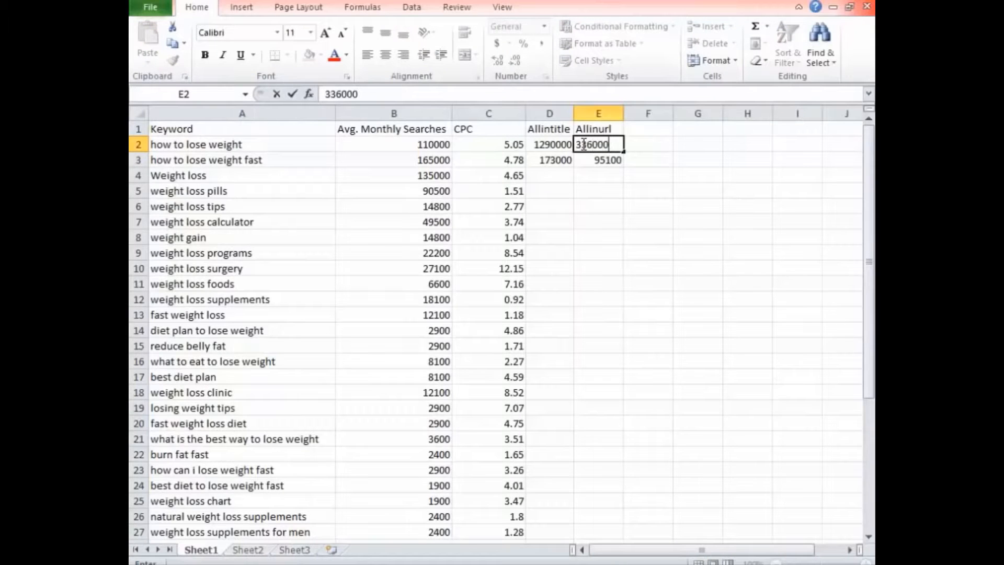
key("Return")
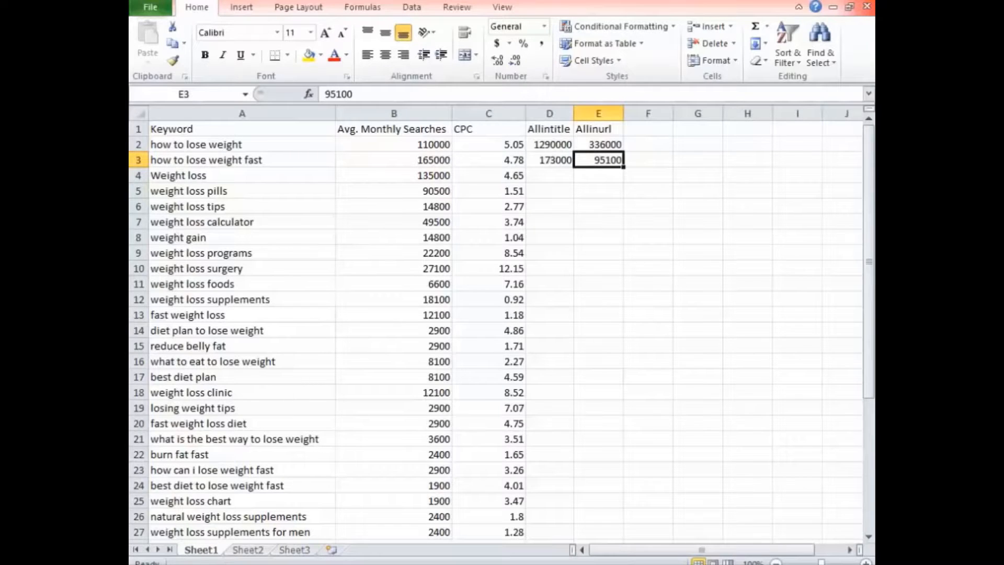
Add the column header "Ranking Difficulty" in cell F1, beside Allinurl.
left_click(636, 130)
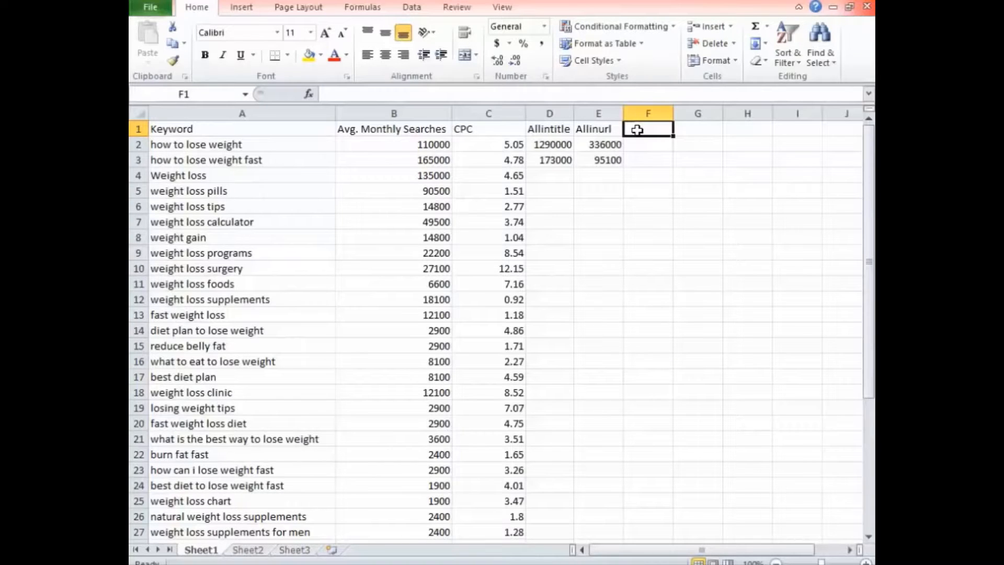
type("Ran")
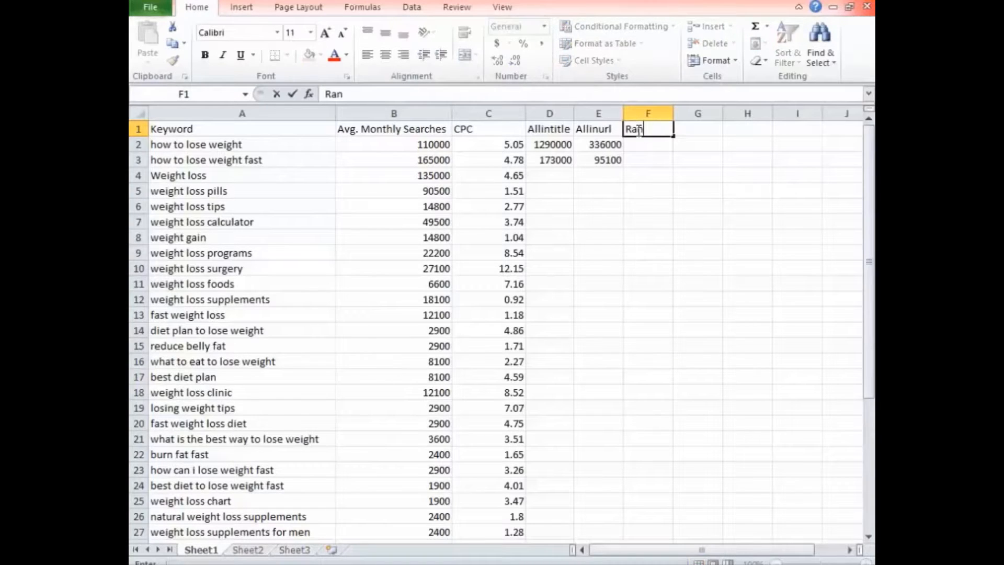
type("king Difficulty")
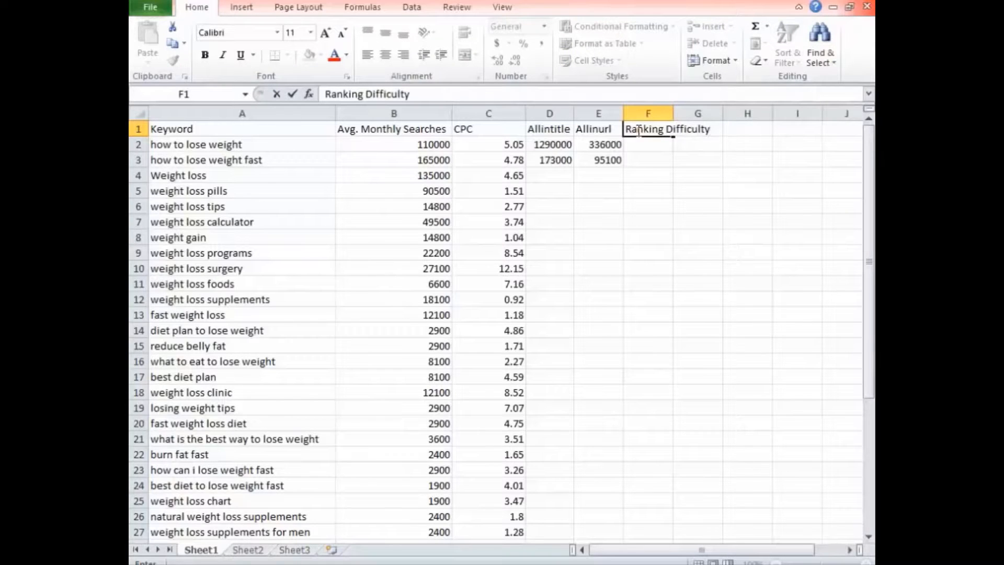
key("Return")
Extend the F1 header to "Ranking Difficulty/SEO Competition" and fit column F's width to the text.
left_click(664, 132)
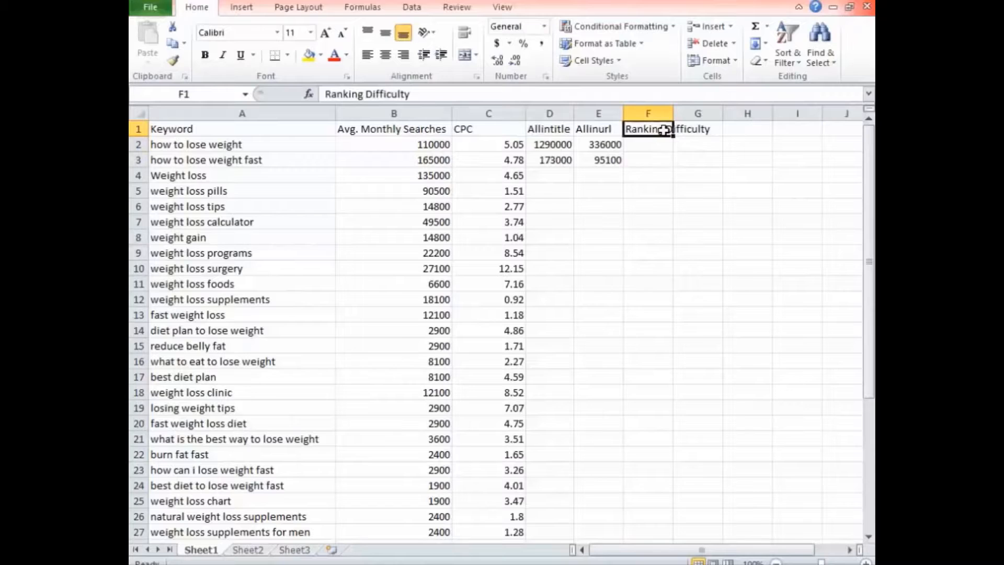
left_click(475, 91)
type("/C")
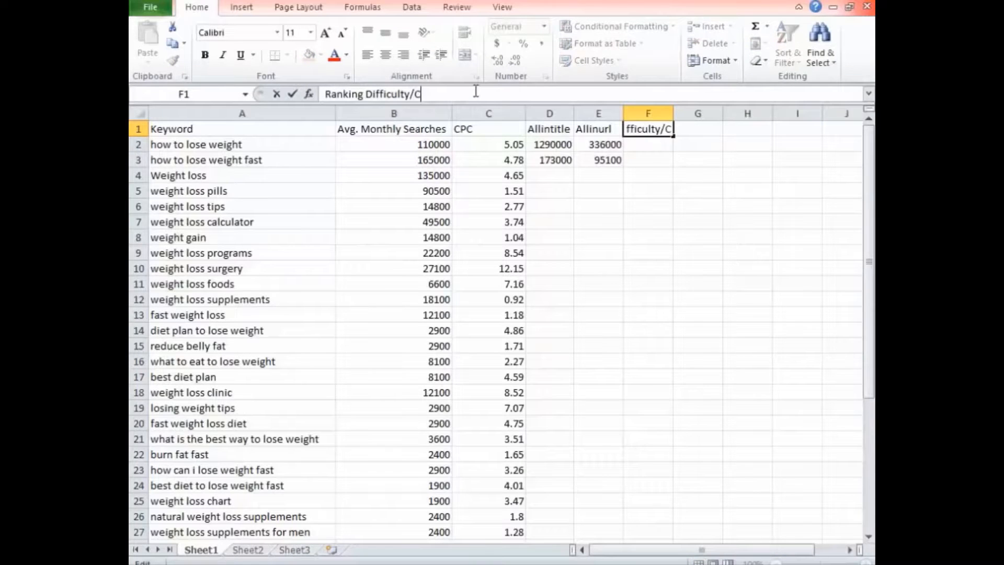
key("BackSpace")
type("SEO Com")
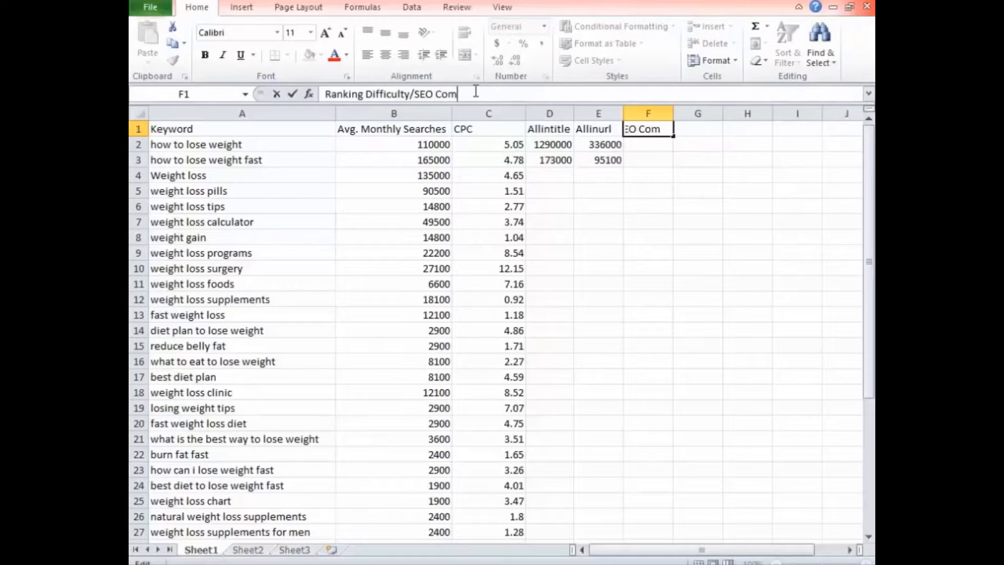
type("petition")
key("Return")
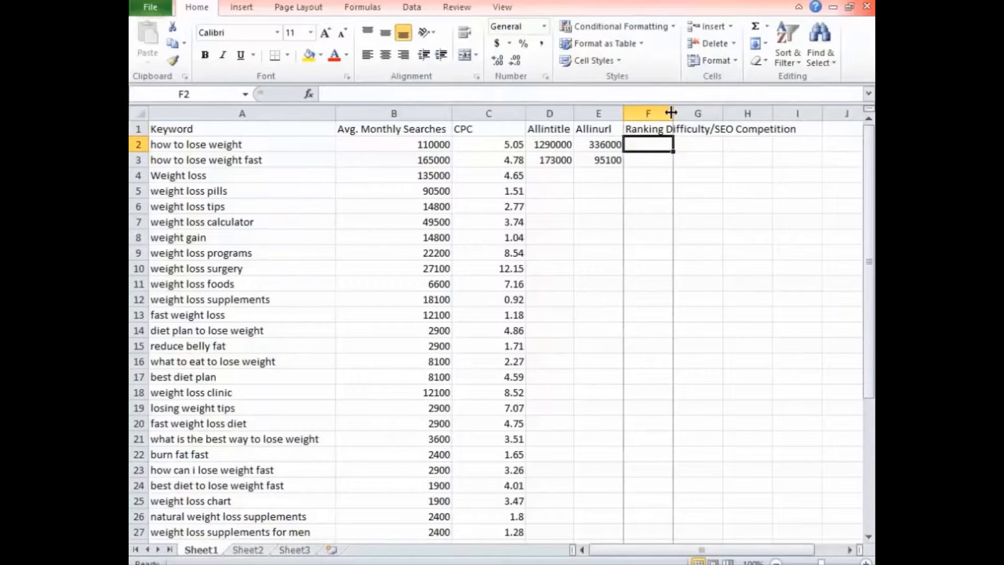
double_click(673, 114)
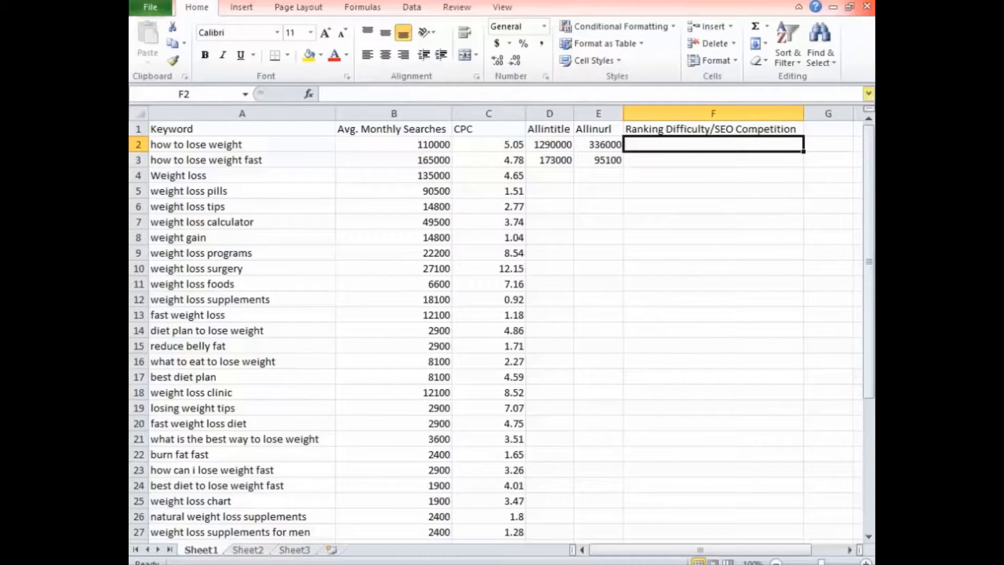
Switch to Chrome and open the bookmarked SEMrush site in a new tab.
key("alt+Tab")
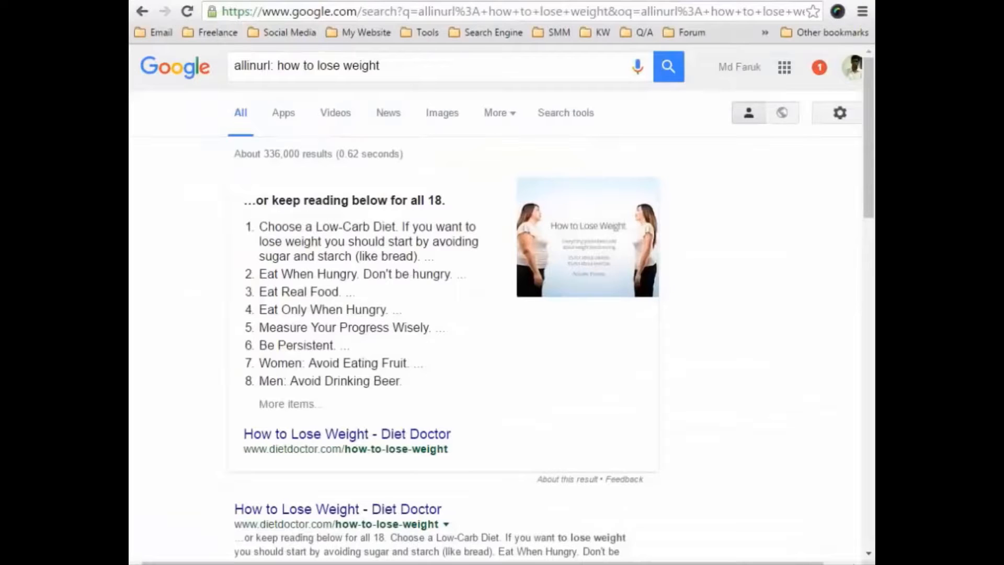
key("ctrl+t")
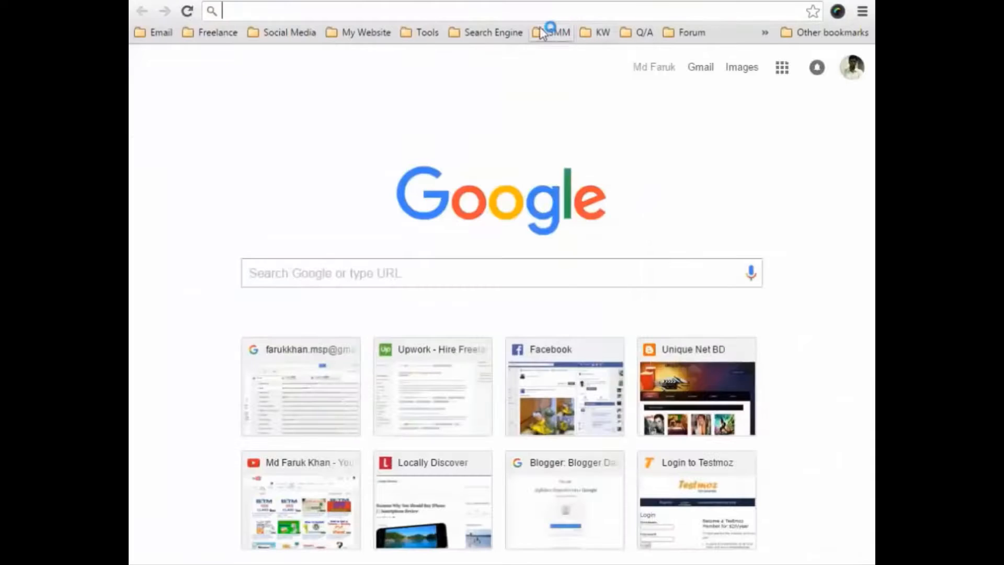
left_click(546, 33)
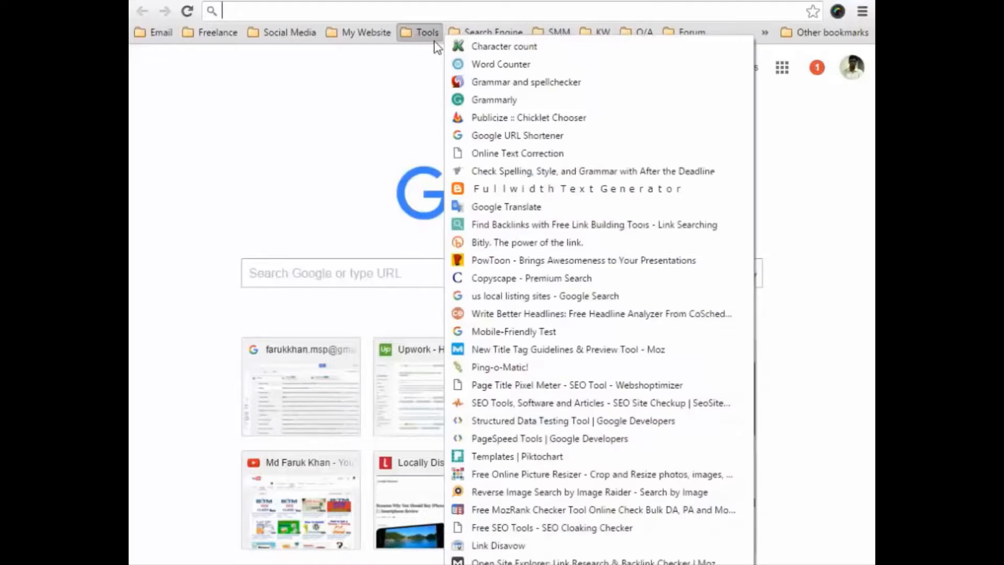
mouse_move(589, 30)
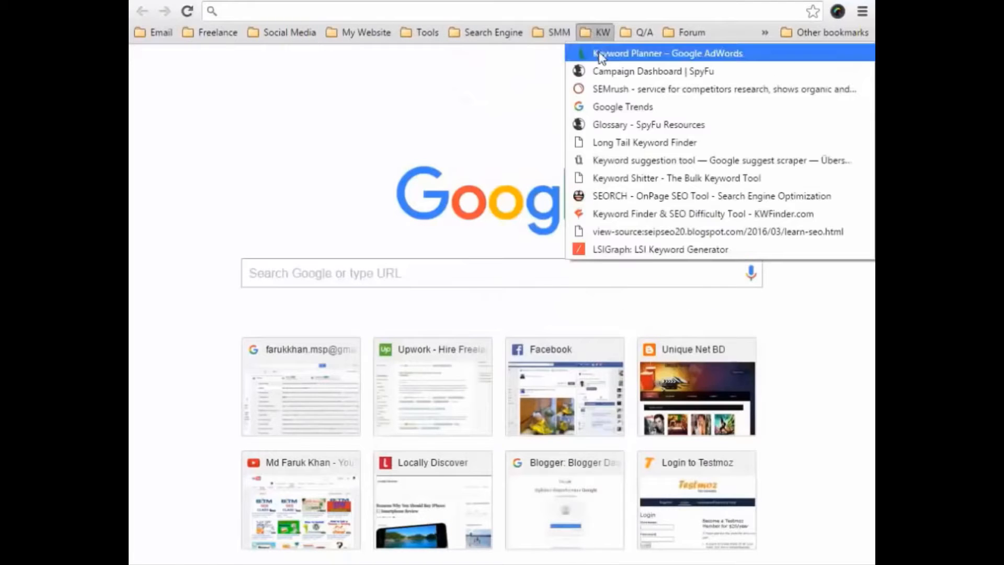
left_click(609, 87)
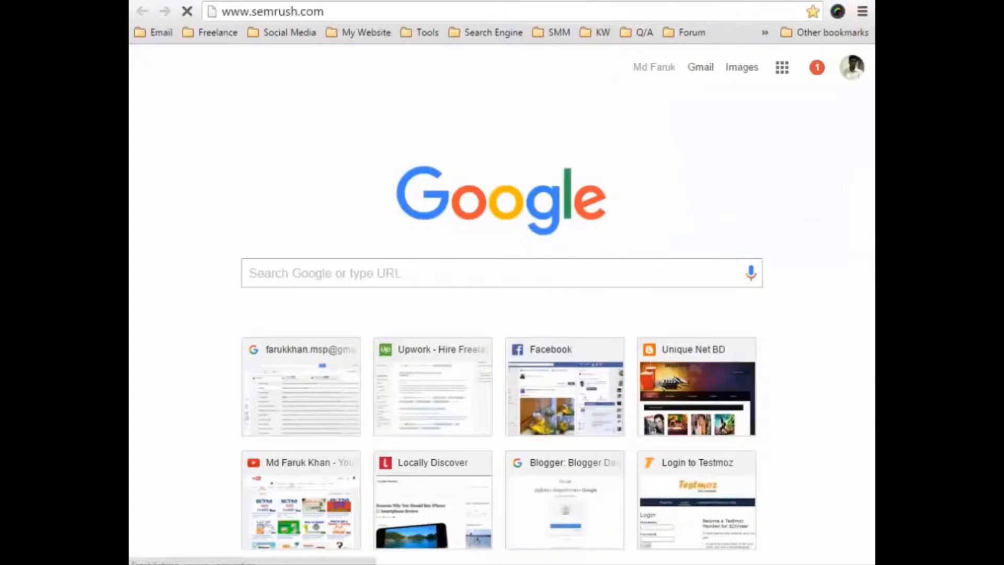
Open the bookmarked SpyFu glossary in another tab and shorten its address to spyfu.com to load the SpyFu home page.
left_click(605, 35)
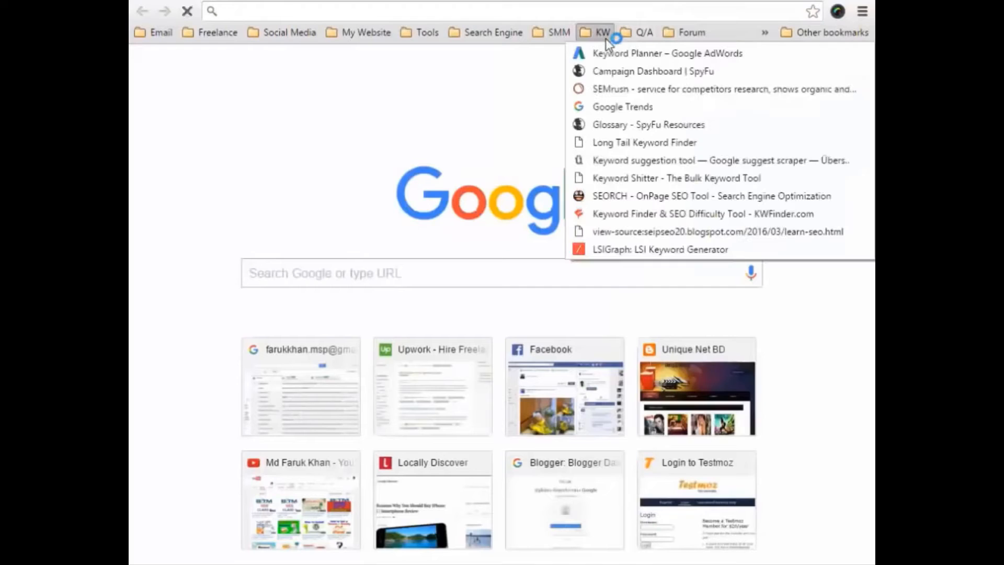
left_click(622, 122)
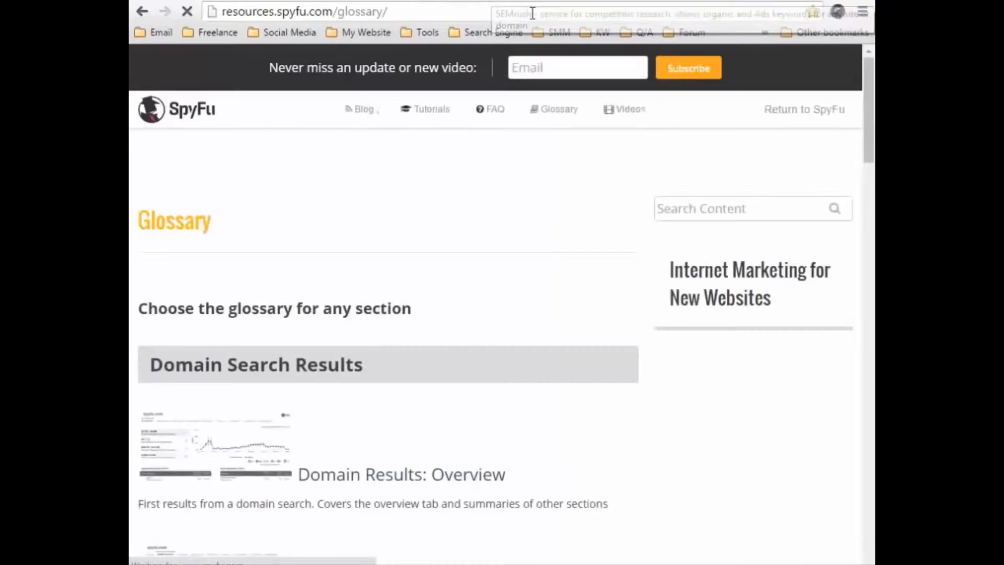
left_click_drag(455, 12, 338, 12)
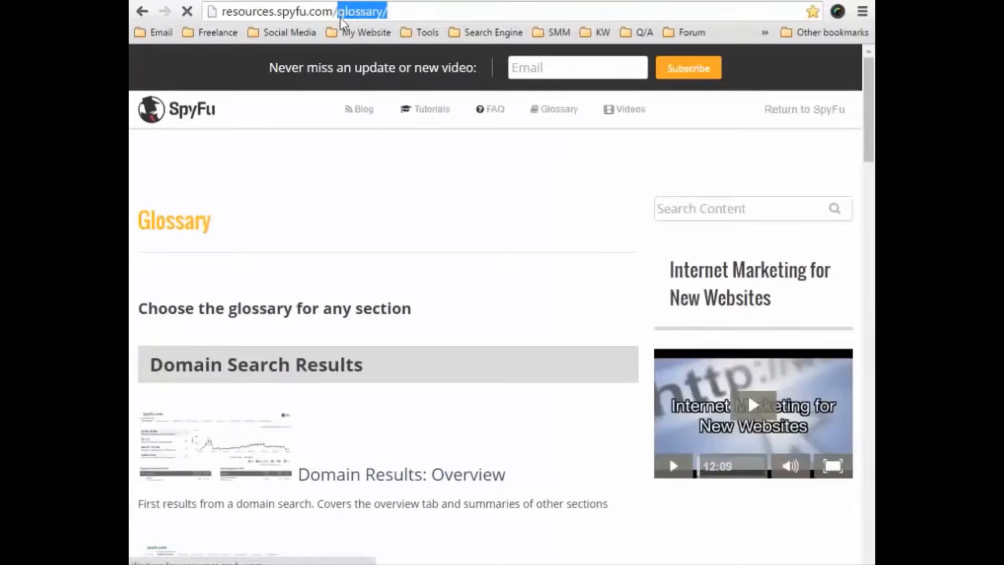
key("BackSpace")
key("BackSpace")
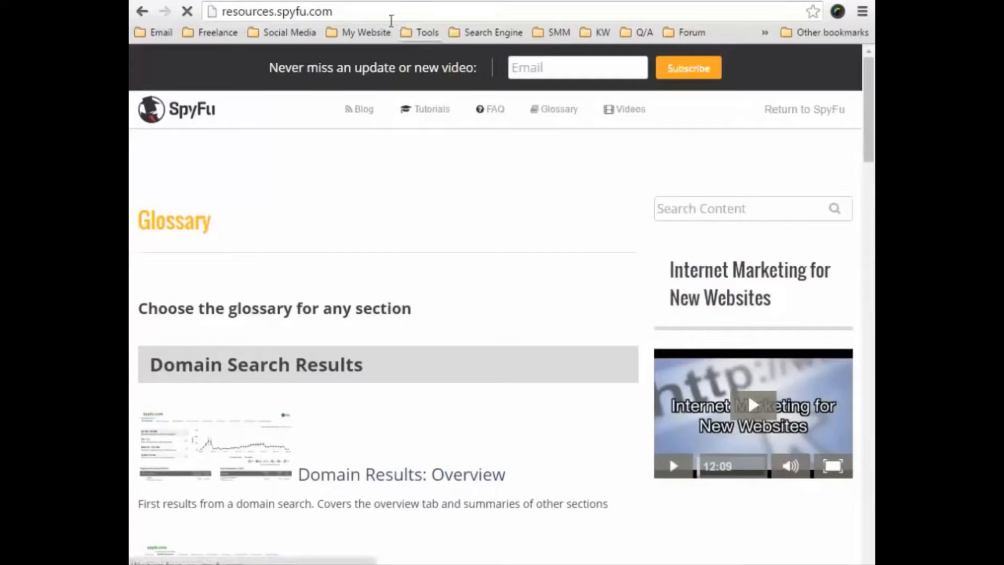
left_click_drag(275, 11, 204, 11)
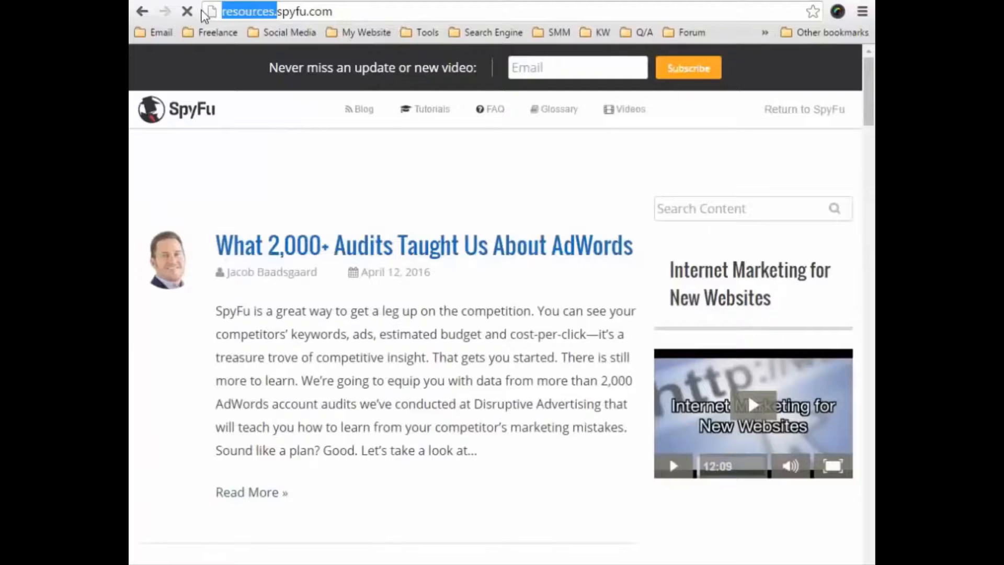
key("BackSpace")
key("Return")
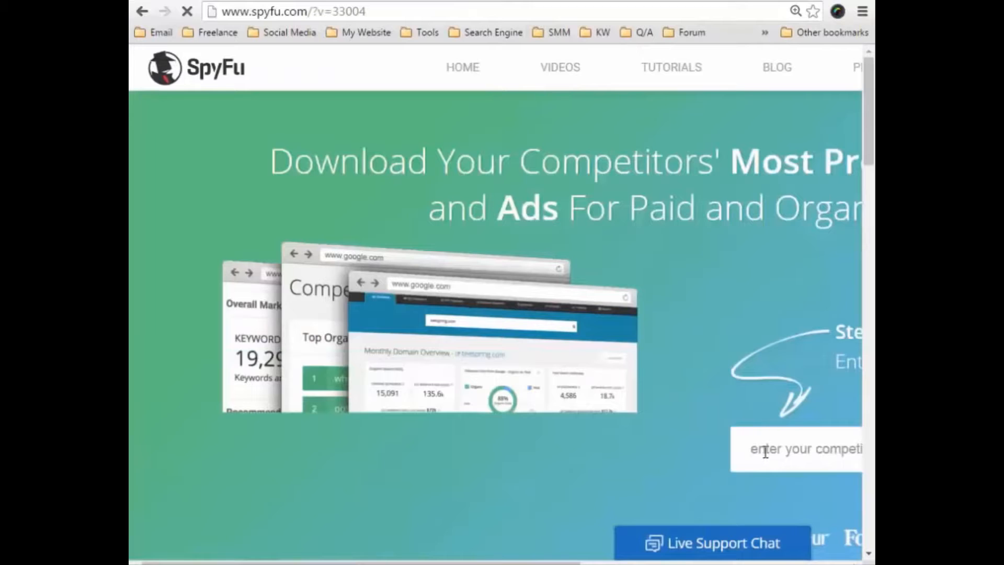
Look up the domain sfadf.com on SpyFu and open the Keyword Research page.
left_click(766, 451)
type("sfadf.com")
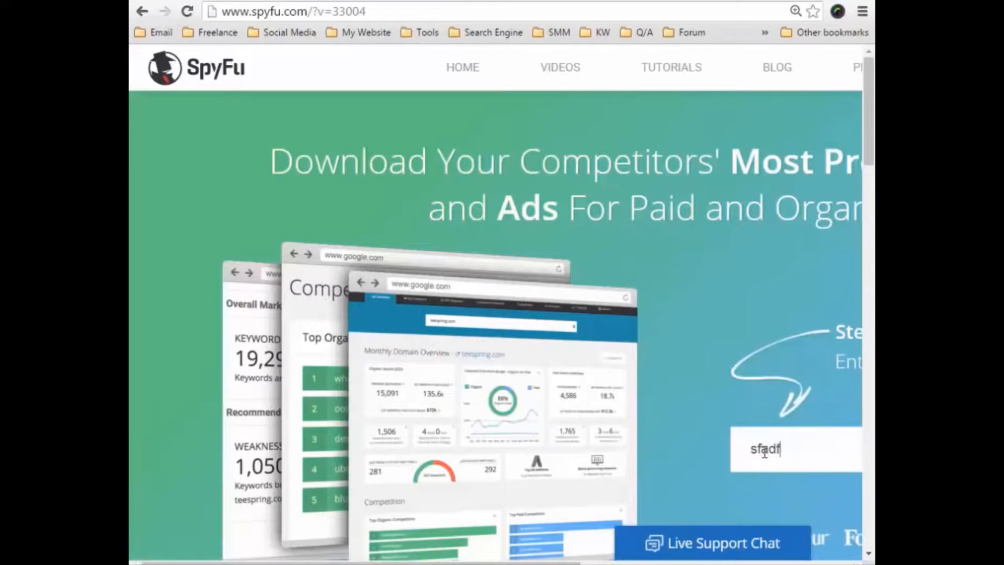
key("Return")
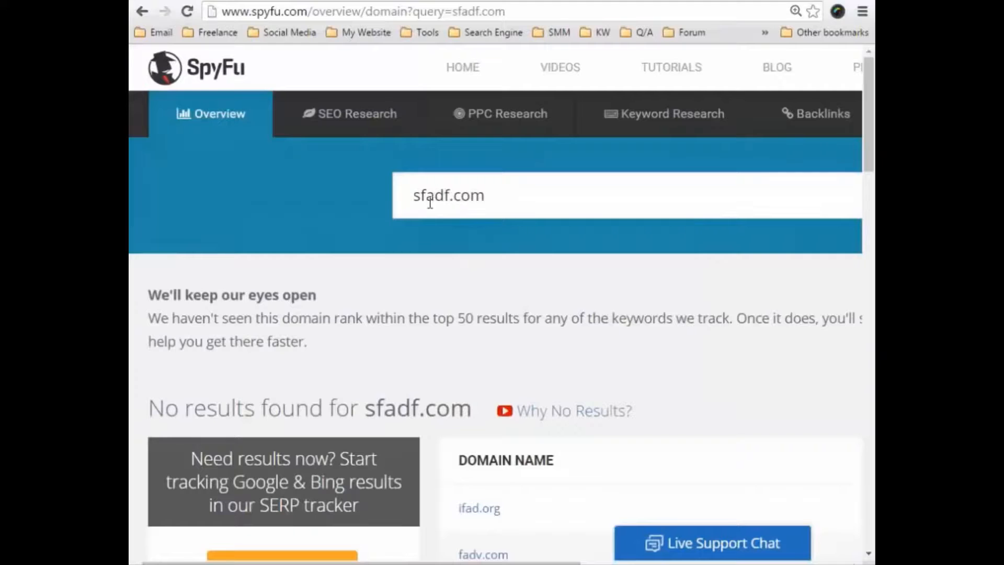
mouse_move(672, 118)
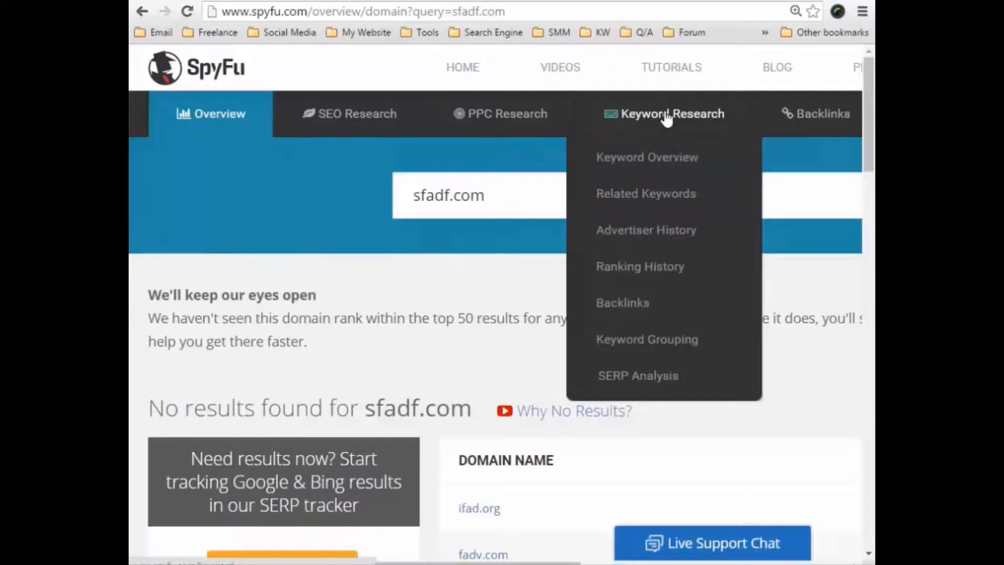
left_click(663, 117)
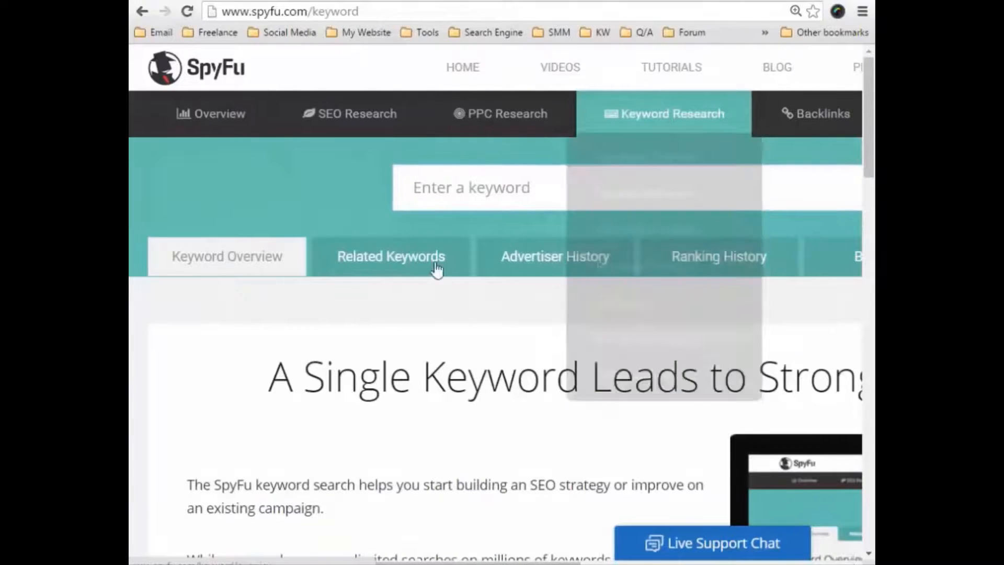
Copy the keyword "how to lose weight fast" from A3 in Excel and search for it in SpyFu's keyword research.
left_click(454, 187)
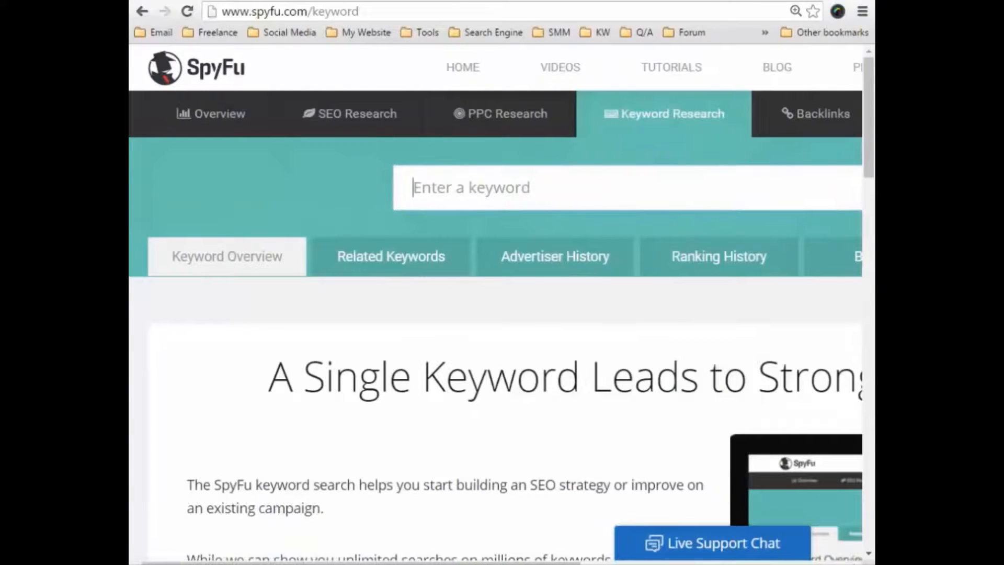
key("alt+Tab")
left_click(275, 144)
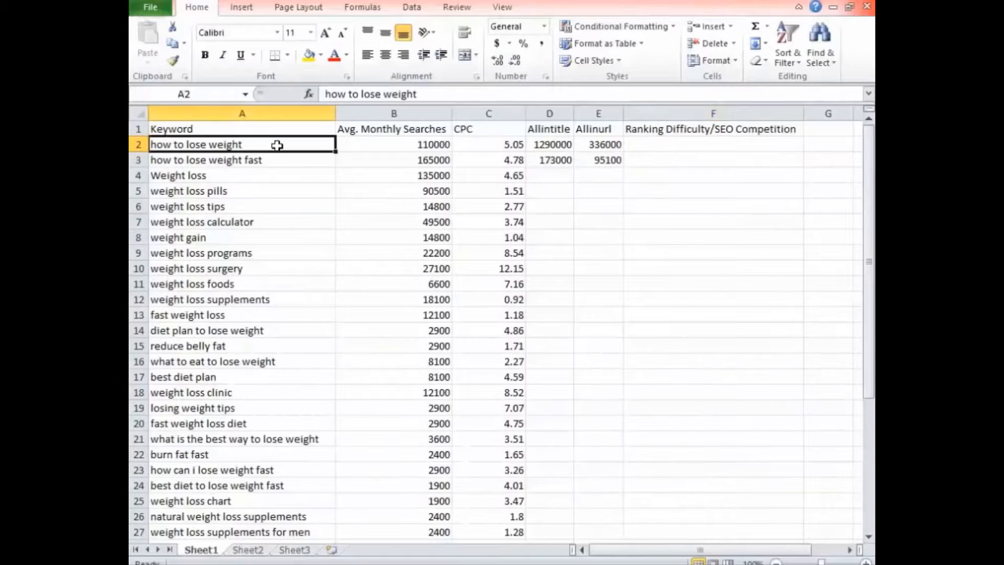
left_click(264, 158)
key("ctrl+c")
key("alt+Tab")
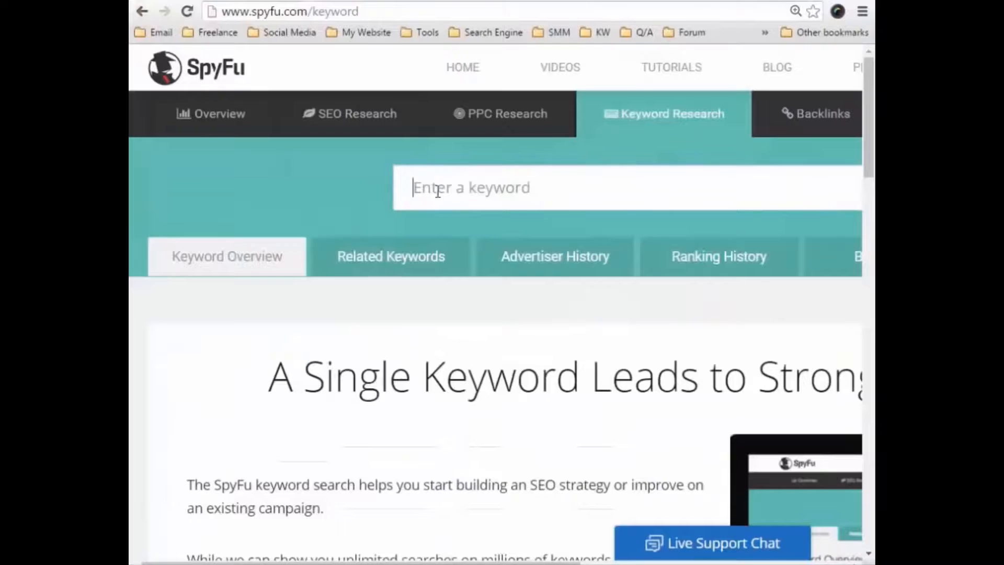
key("ctrl+v")
key("Return")
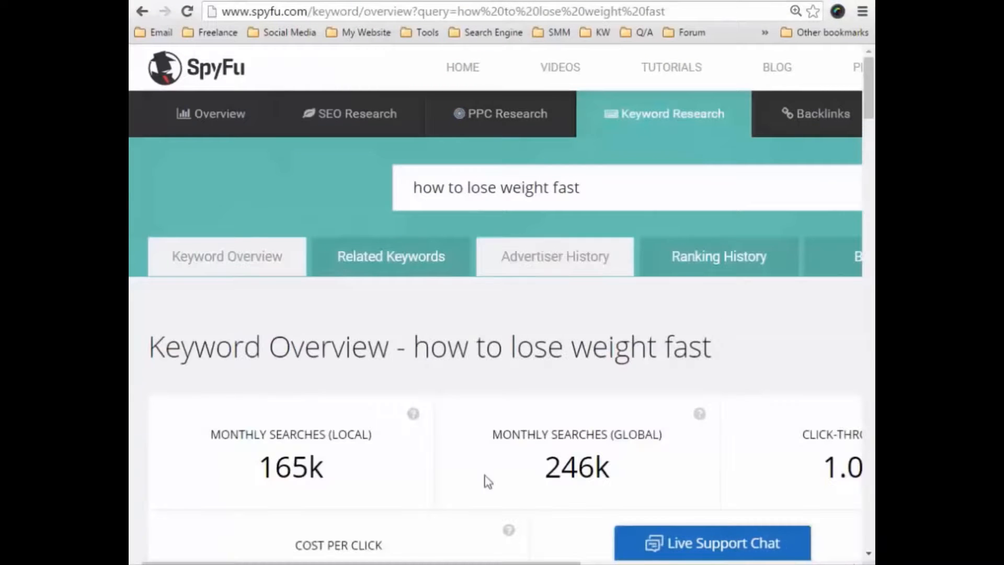
Find SpyFu's ranking difficulty for "how to lose weight fast" and enter 59 in F3 of the Excel sheet.
scroll(402, 187, "right", 5)
scroll(402, 187, "right", 4)
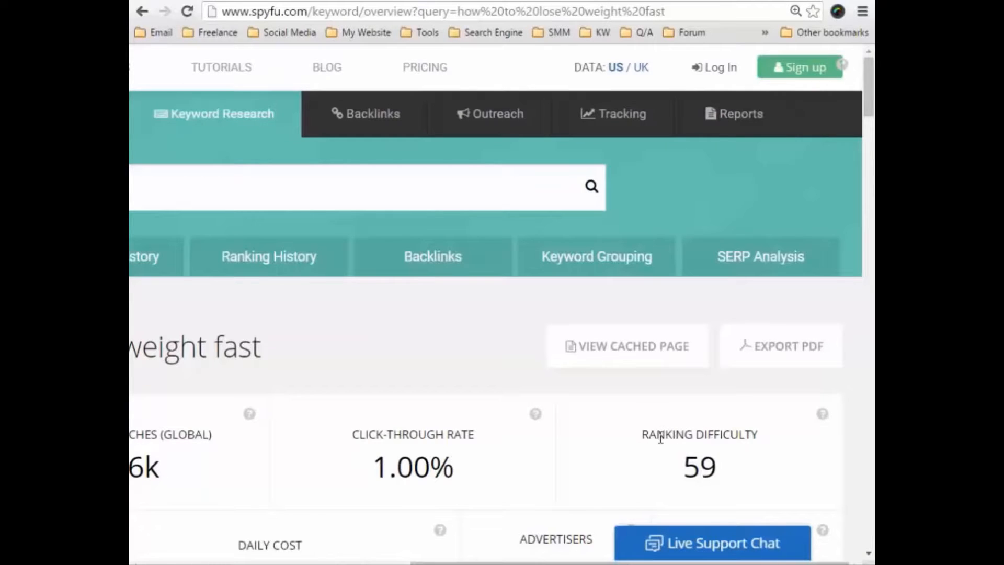
scroll(661, 438, "down", 1)
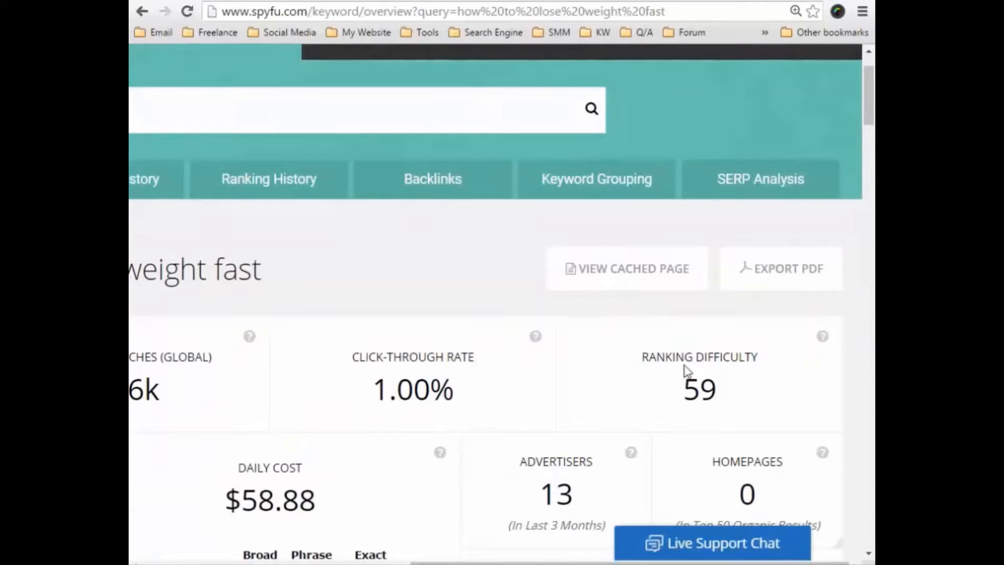
left_click_drag(683, 388, 715, 392)
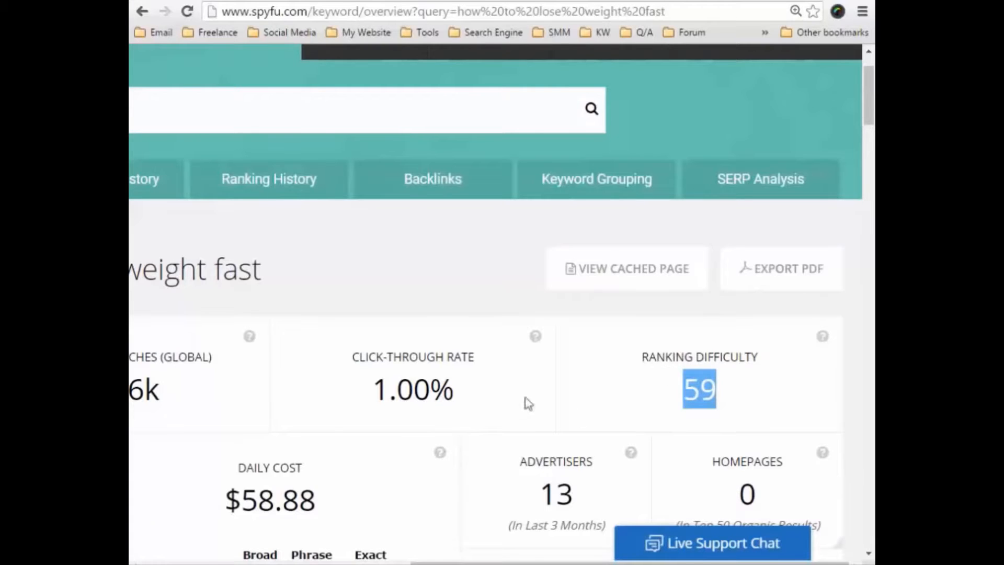
key("alt+Tab")
left_click(685, 160)
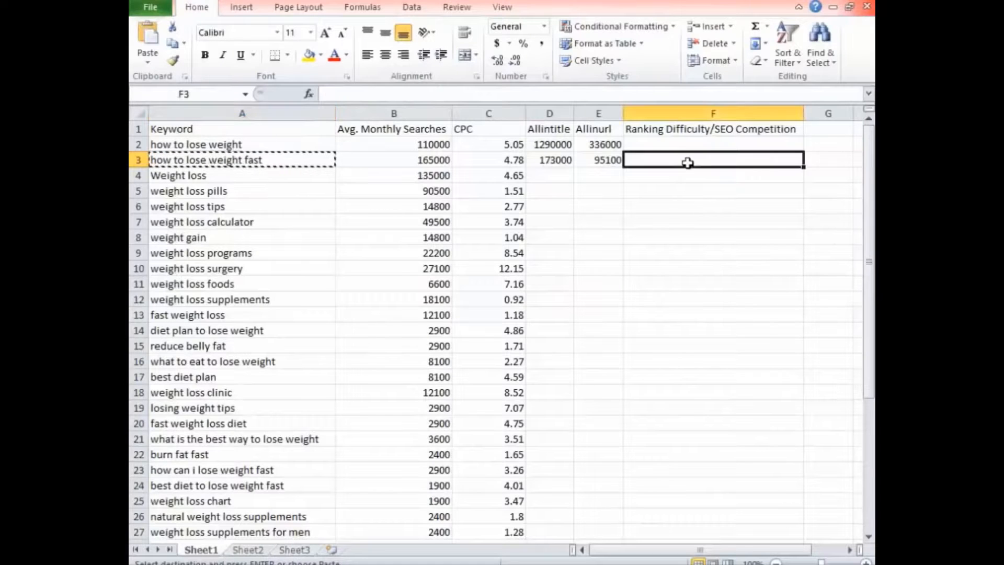
type("59")
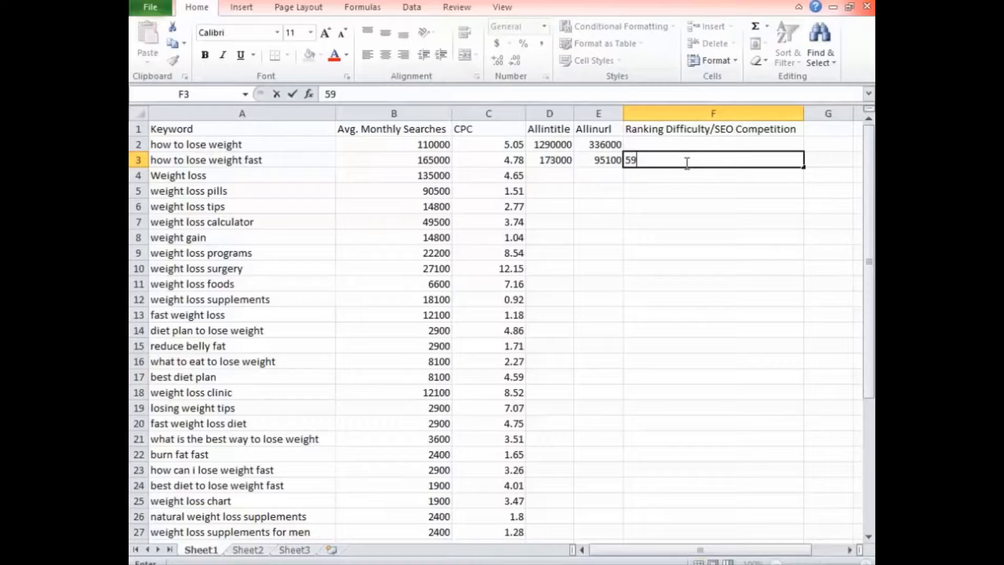
left_click(621, 205)
Copy the keyword "how to lose weight" from A2 in Excel and search for it on the SEMrush home page with the US database.
left_click(315, 146)
key("ctrl+c")
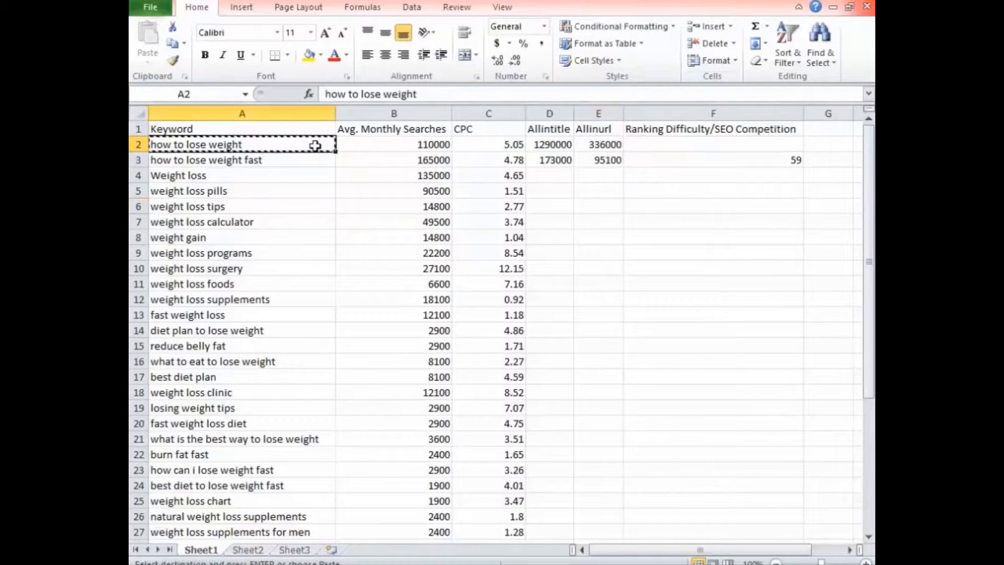
key("alt+Tab")
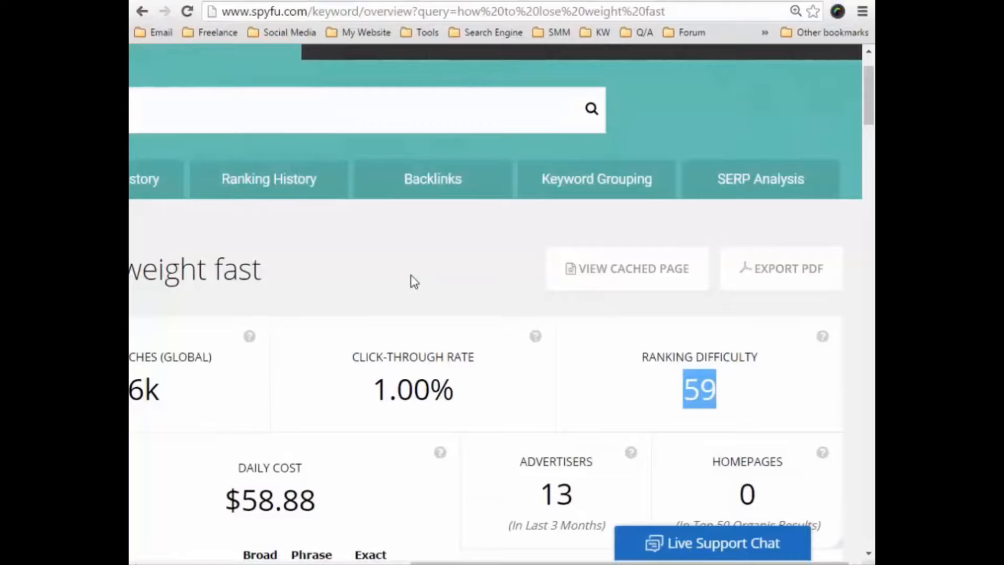
key("ctrl+Tab")
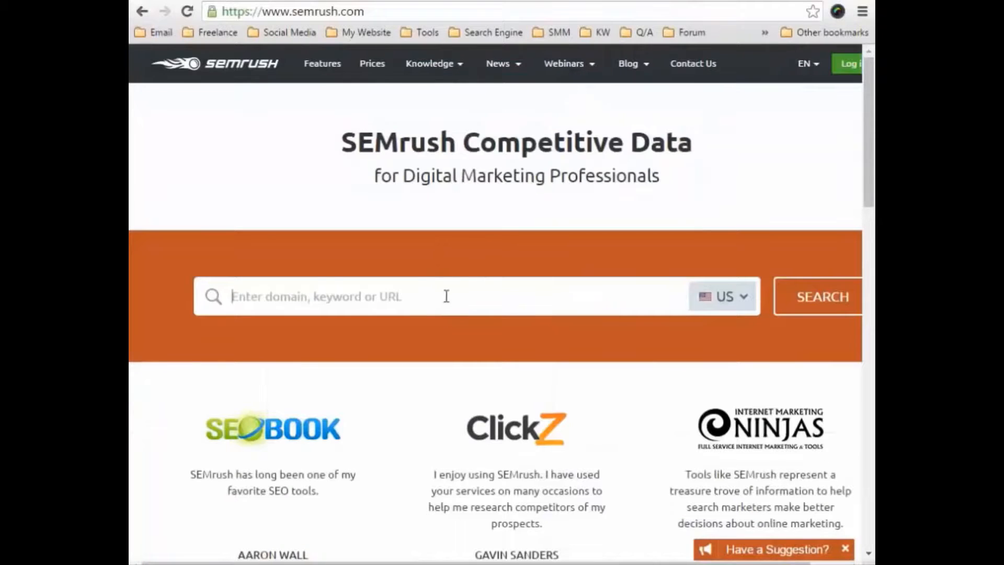
key("ctrl+v")
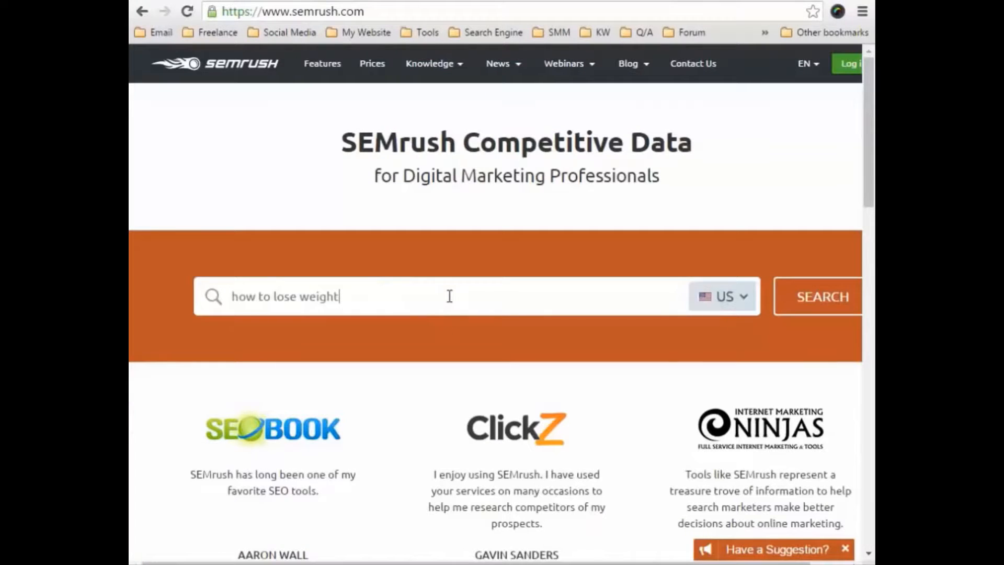
left_click(802, 310)
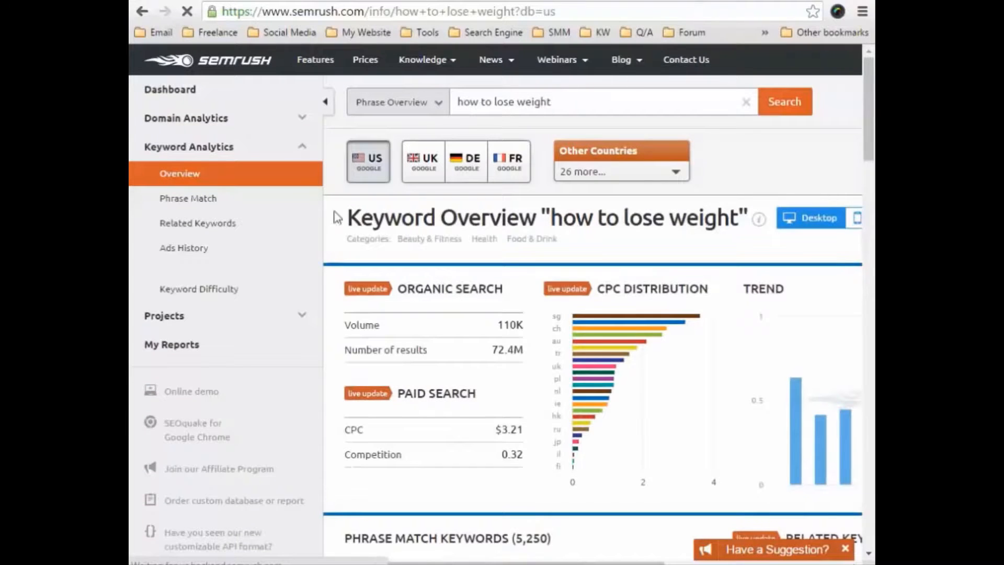
Open SEMrush's Keyword Difficulty Tool, replace the keyword "how" with "how to lose weight", and show its difficulty.
left_click(216, 288)
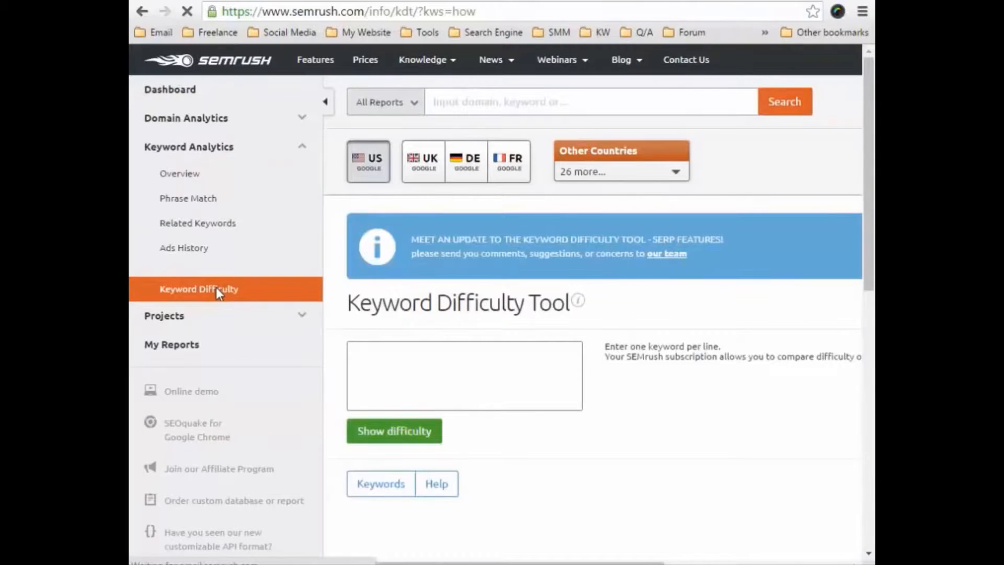
scroll(454, 352, "down", 3)
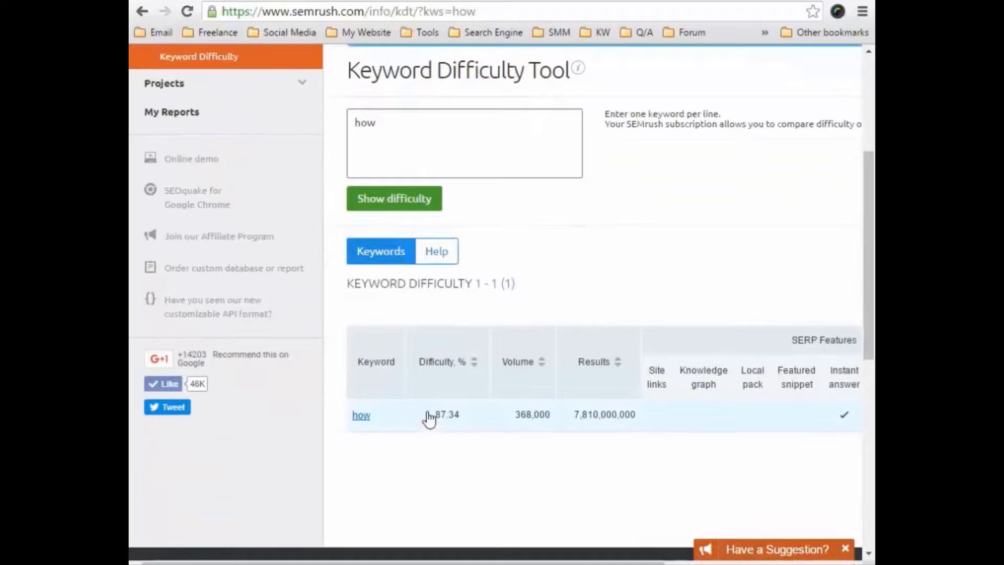
key("alt+Tab")
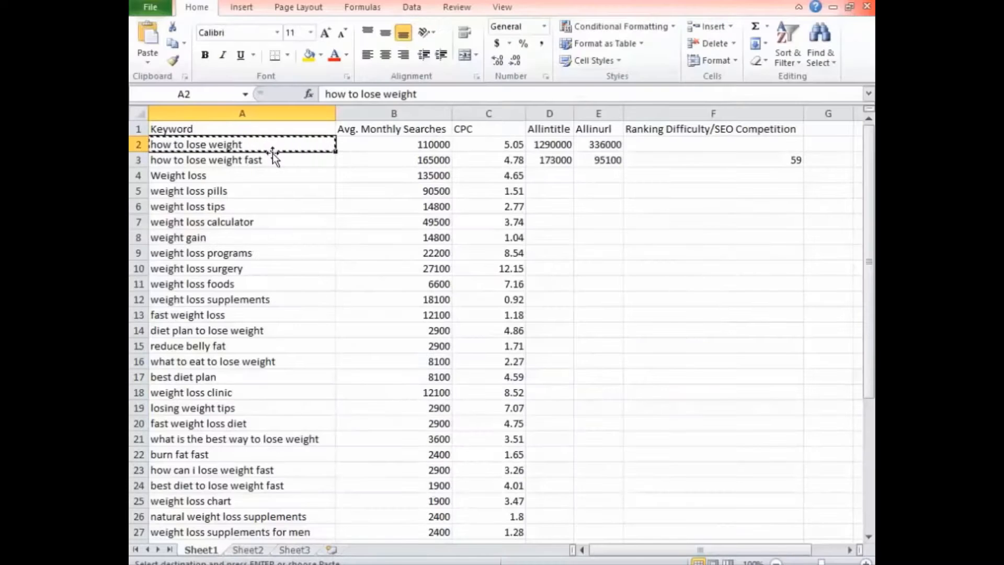
key("alt+Tab")
left_click_drag(386, 134, 332, 130)
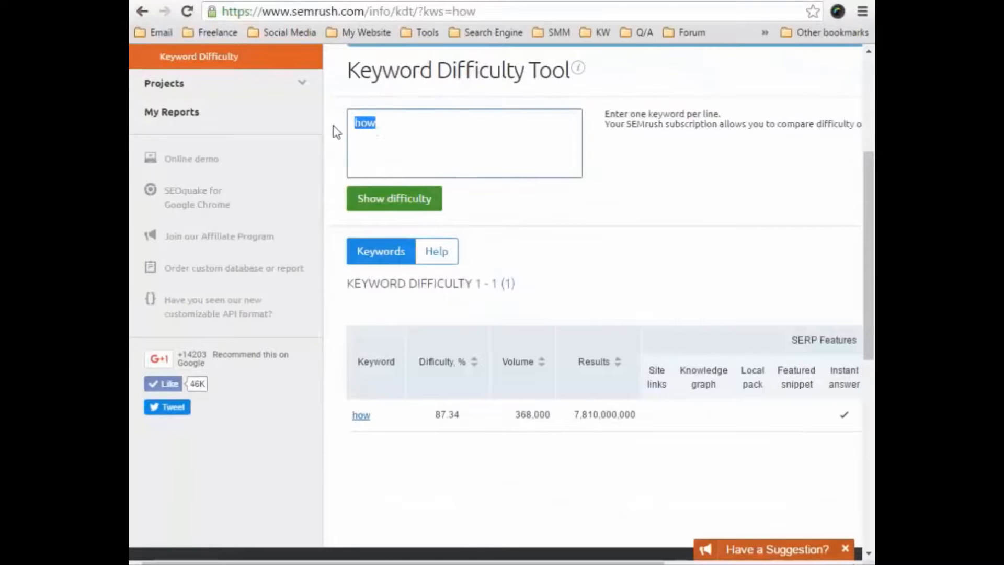
type("how to lose weight")
left_click(387, 204)
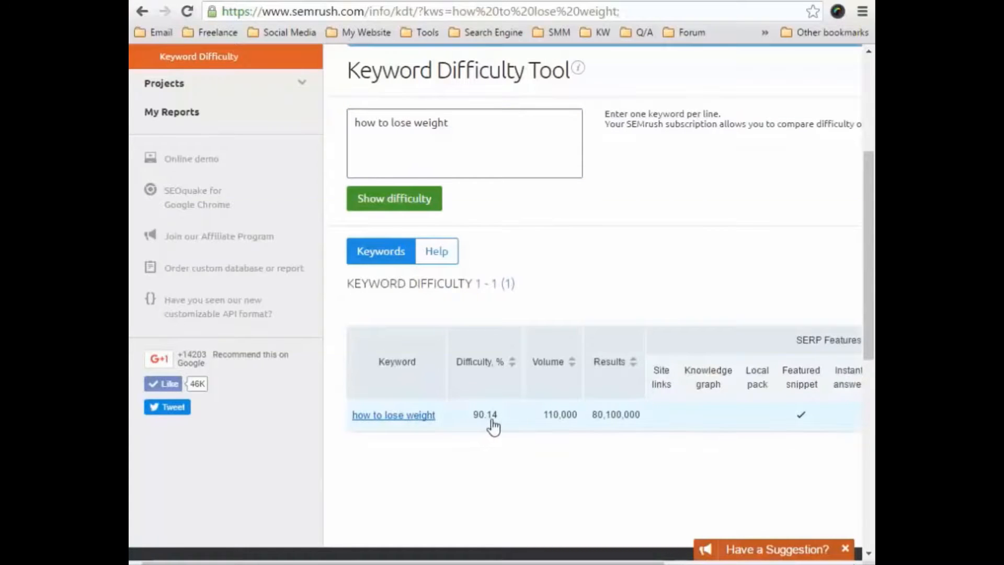
Switch to the Excel sheet and enter 90 in F2 as the ranking difficulty for "how to lose weight".
key("alt+Tab")
left_click(702, 144)
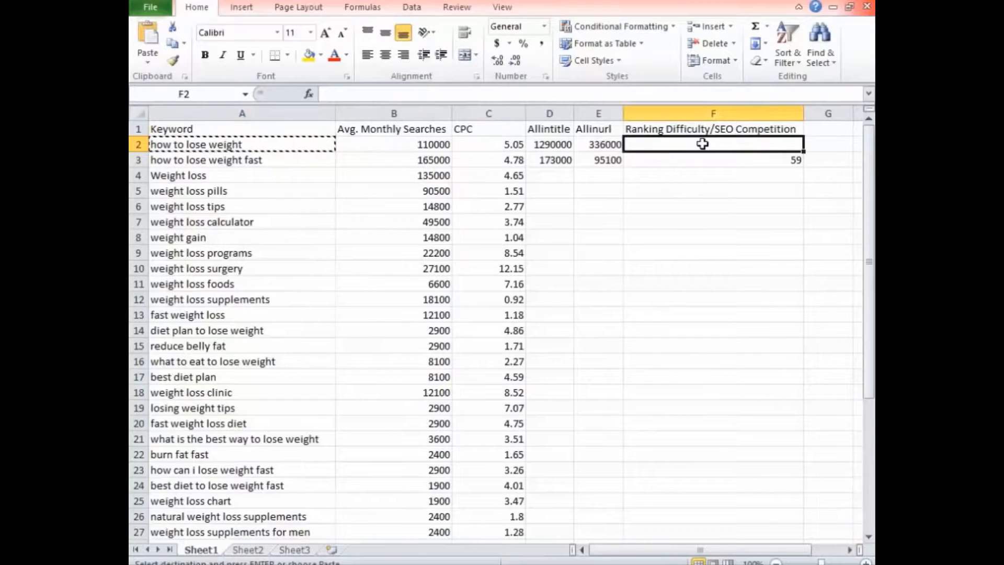
type("90")
left_click(694, 177)
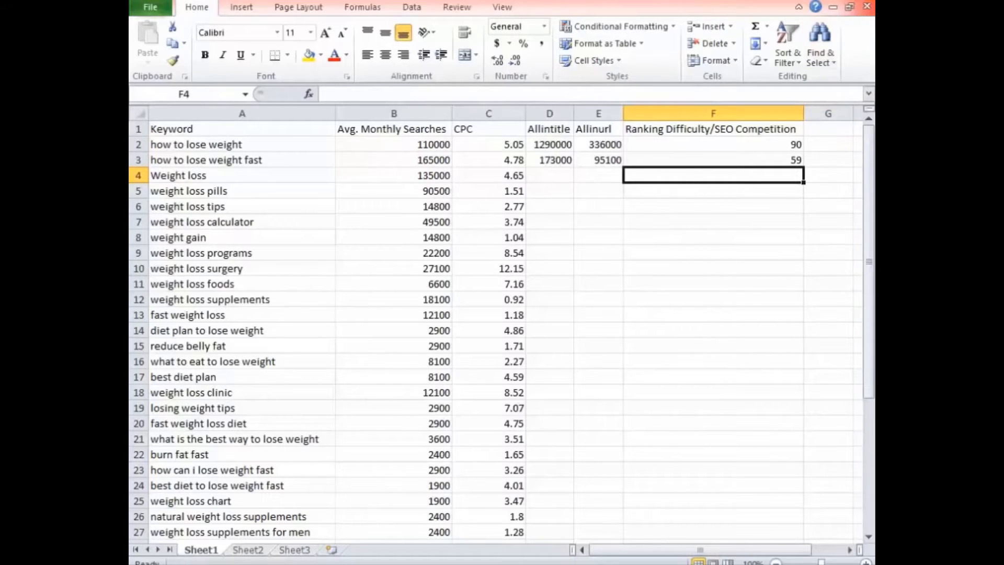
Switch to the browser and, in a new tab, search Google for "allintitle: How Was The Grand Canyon Created".
key("alt+Tab")
key("ctrl+Tab")
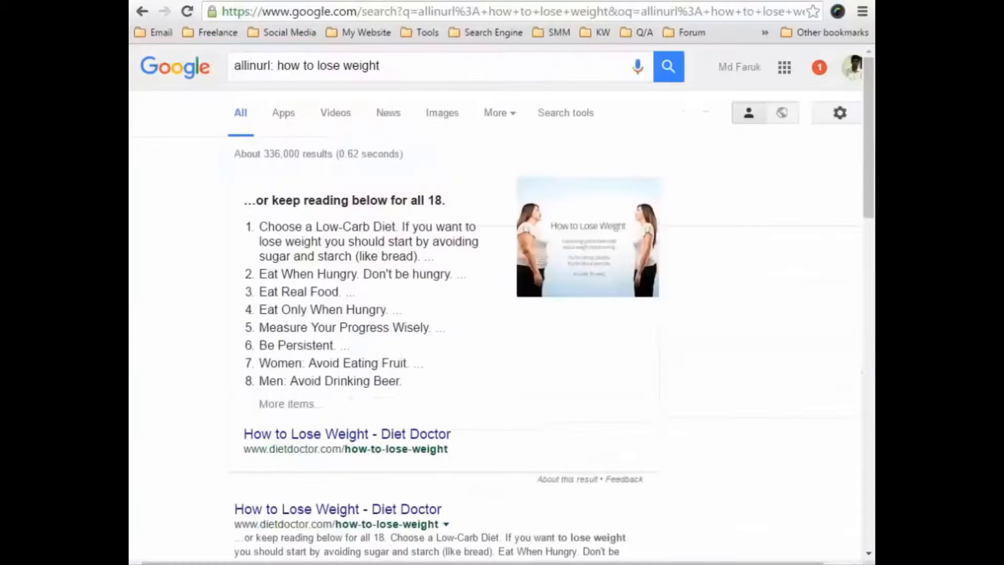
left_click_drag(420, 67, 276, 62)
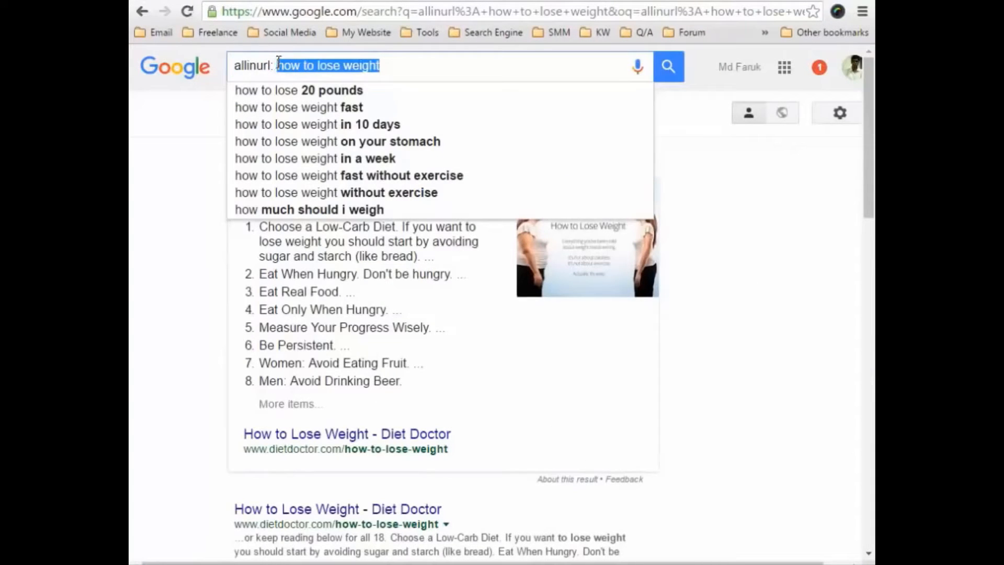
key("BackSpace")
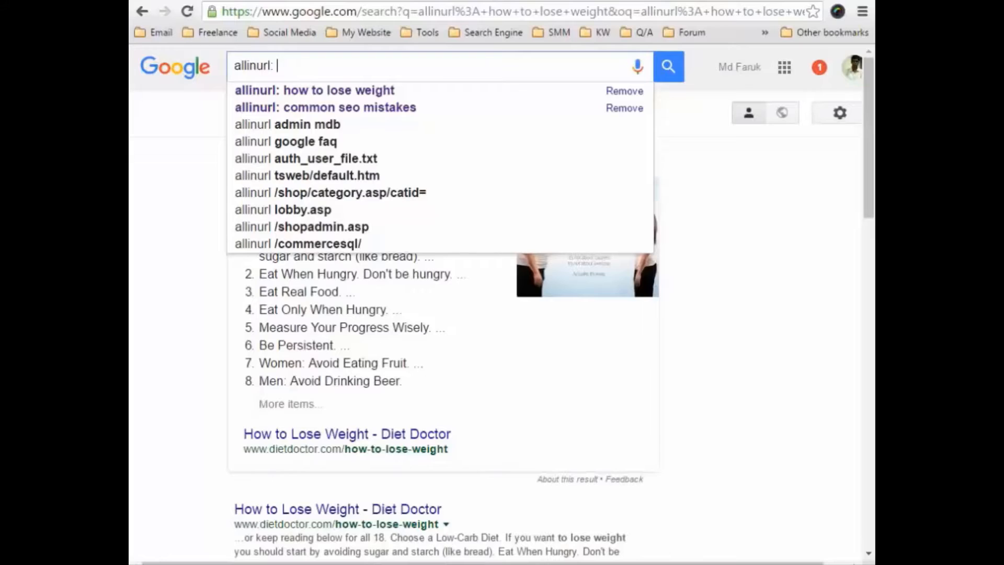
key("ctrl+t")
type("l")
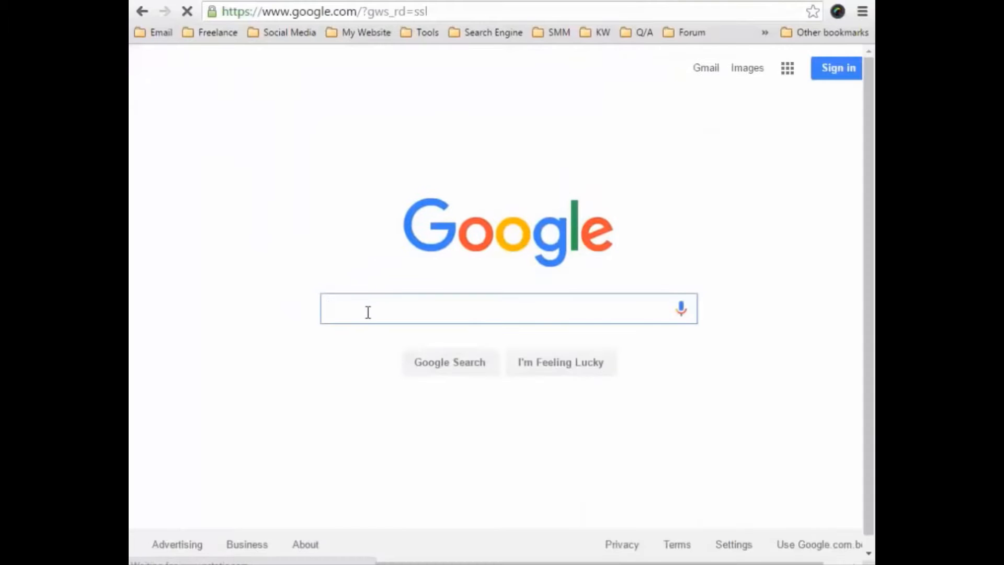
type("all")
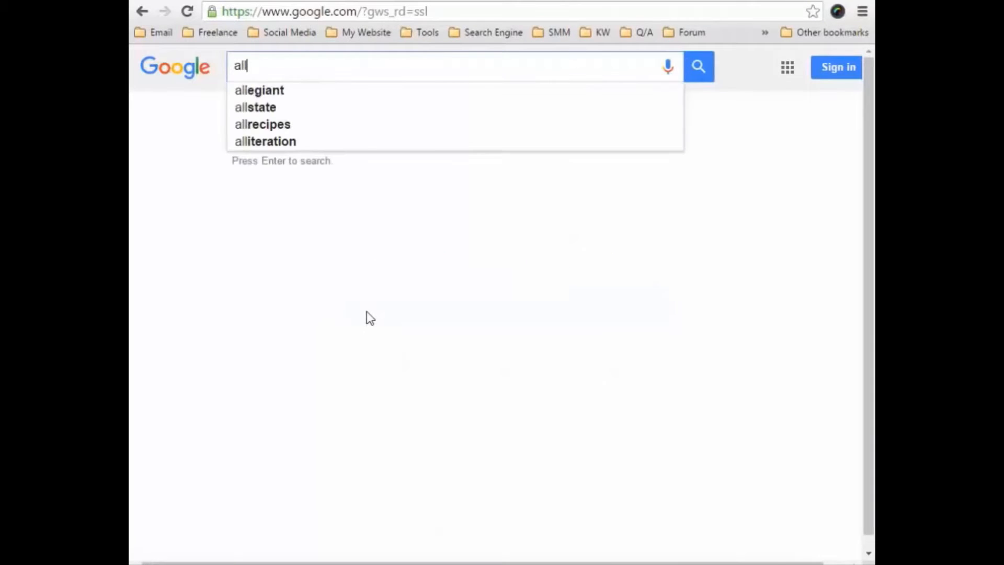
type("intitle:")
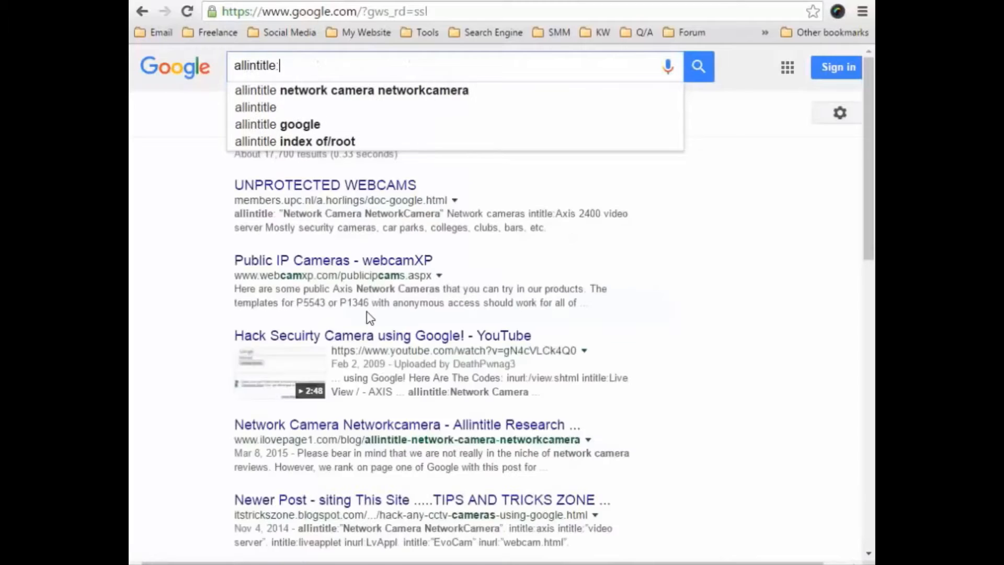
type(" How Was The Grand Canyon Created")
key("Return")
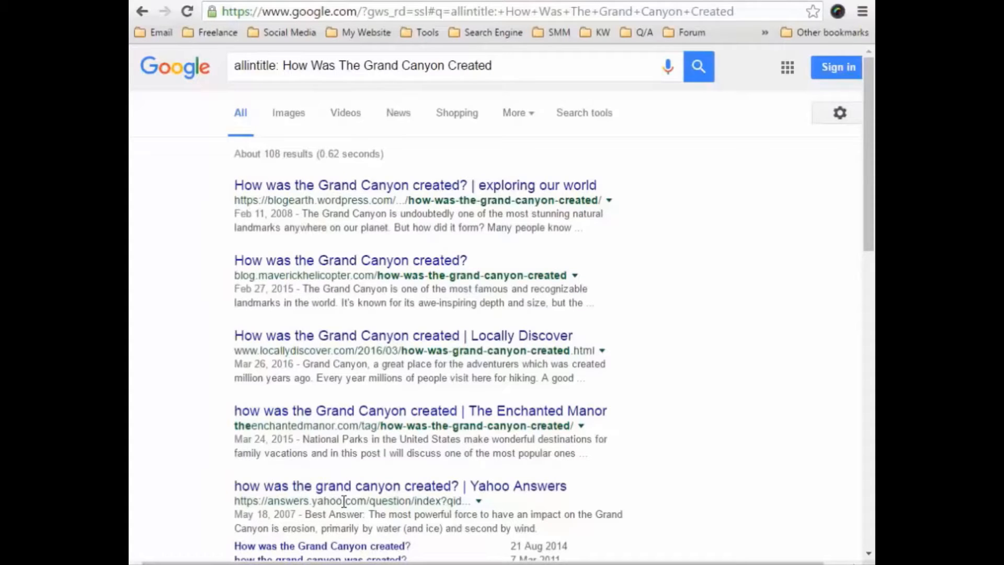
Open the bookmarked LSIGraph site in a new tab and submit the keyword "weight loss tips" to its LSI Keyword Generator.
mouse_move(130, 562)
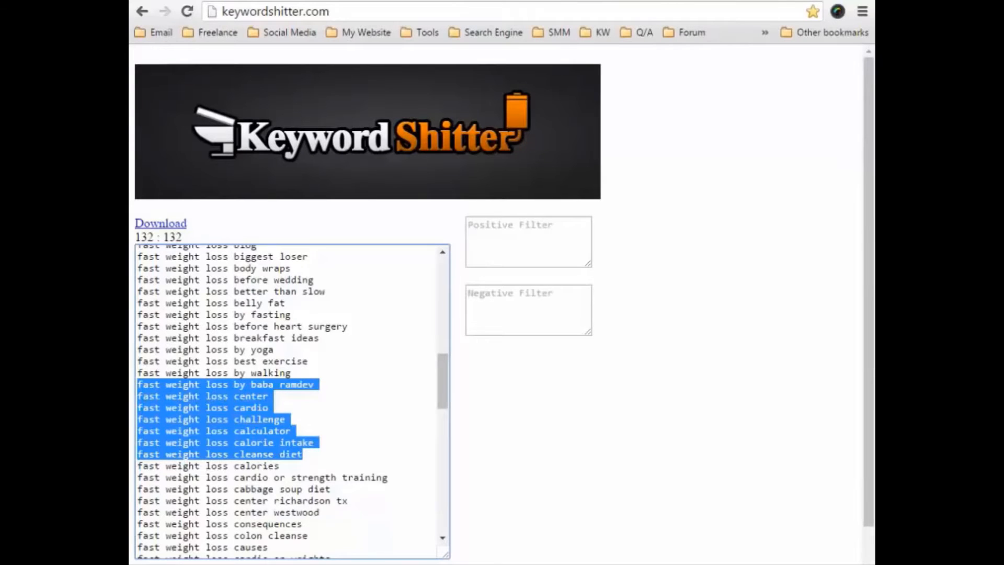
key("ctrl+t")
left_click(602, 32)
left_click(596, 249)
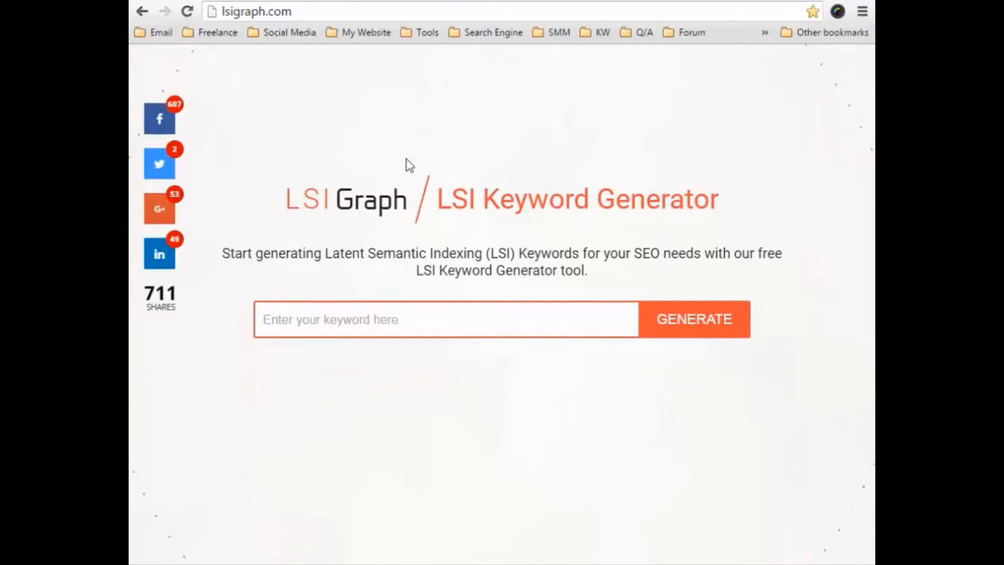
left_click(323, 323)
type("weight l")
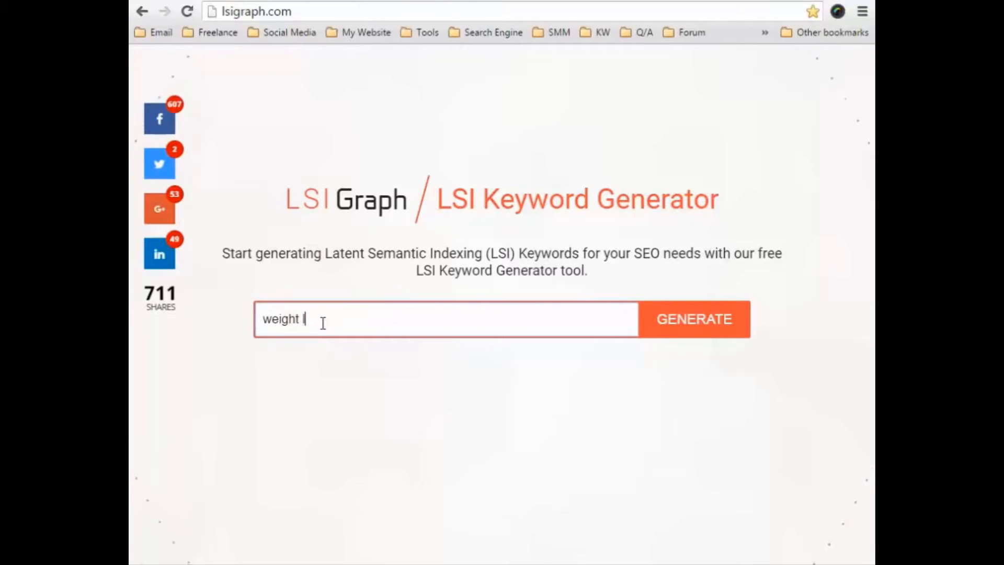
type("oss tips")
key("Return")
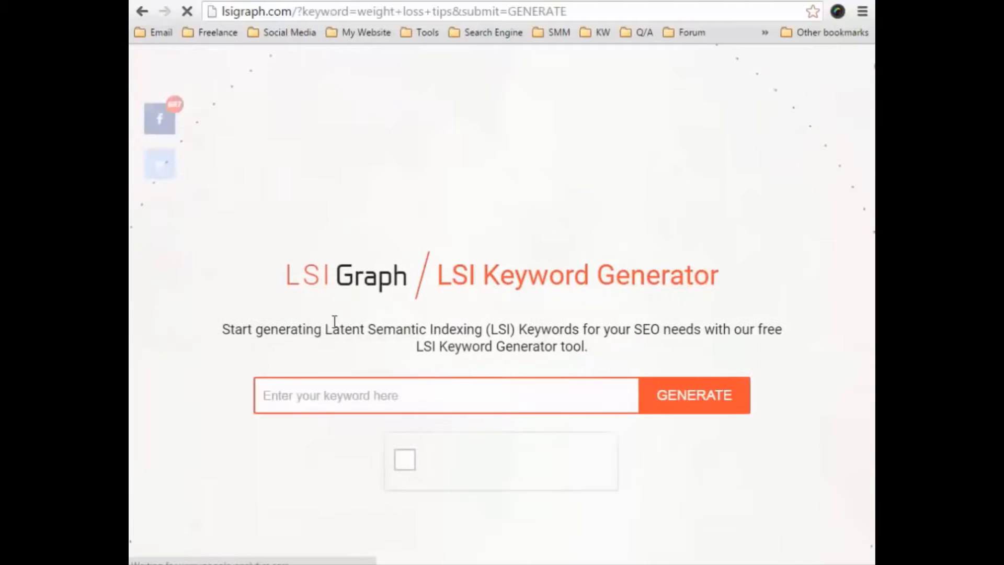
Complete the robot check, re-enter "weight loss tips" as the keyword, generate its LSI keywords and look through the list.
left_click(405, 386)
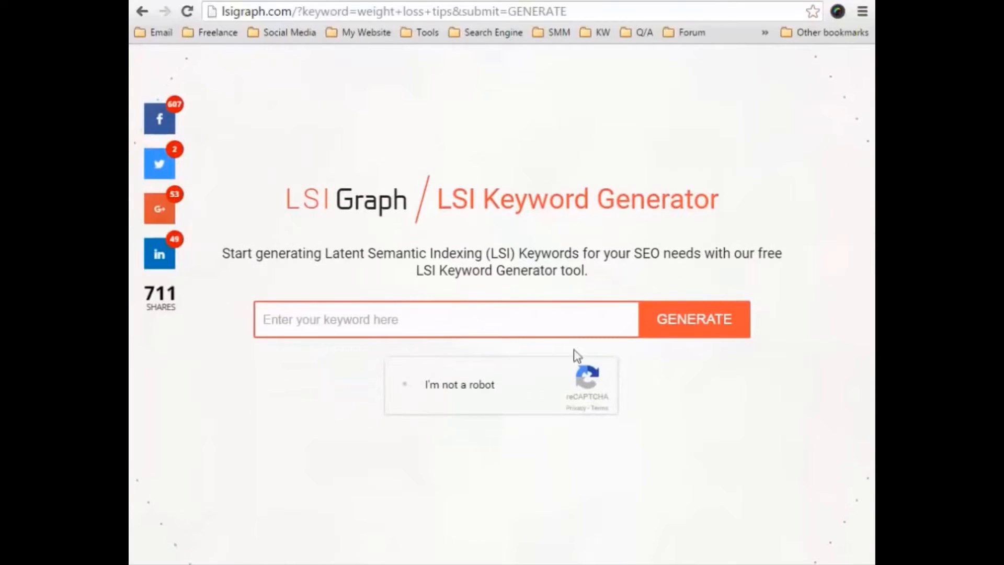
left_click(540, 326)
type("How Was The Grand Canyon Created")
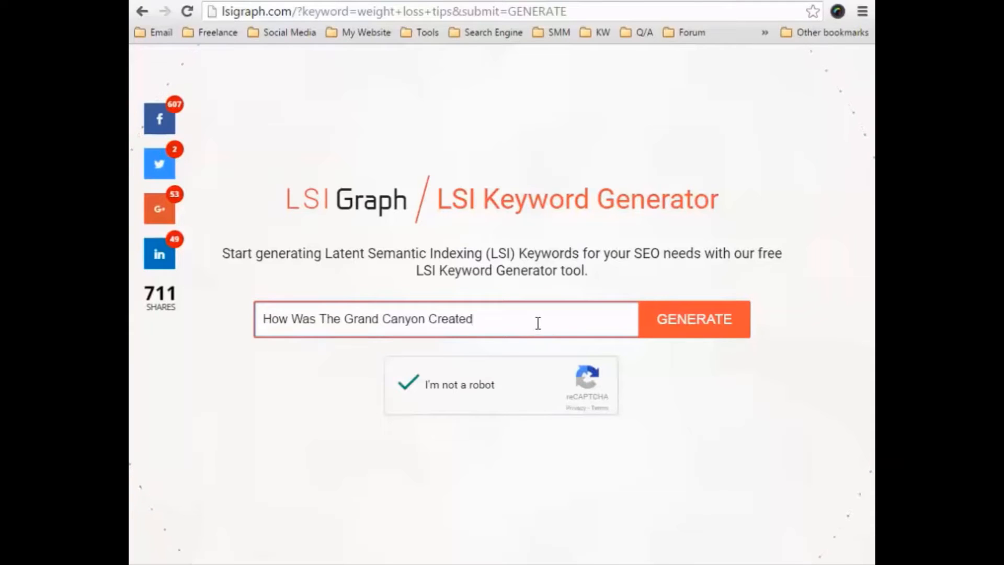
left_click_drag(539, 325, 132, 319)
type("we")
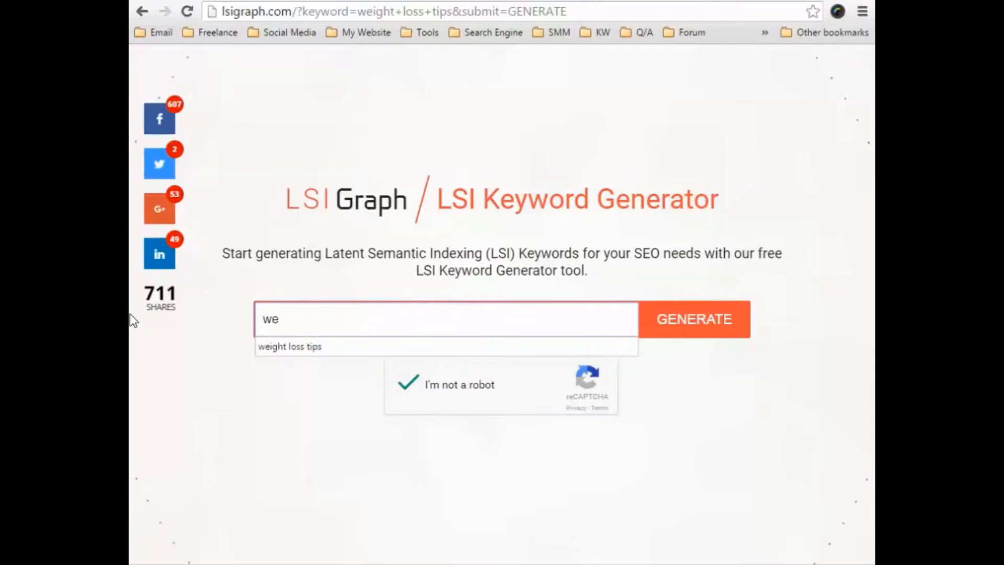
left_click(274, 348)
left_click(713, 323)
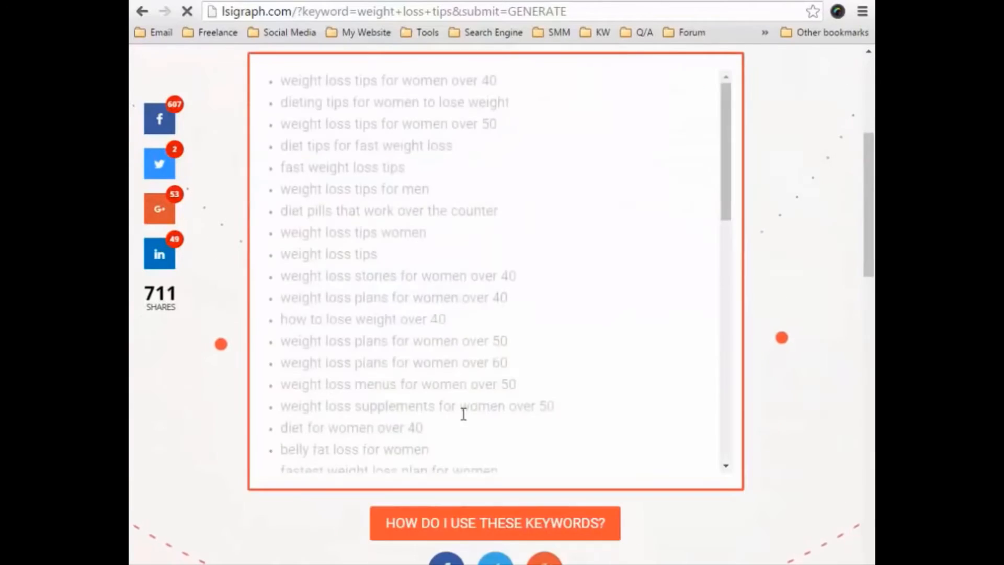
scroll(580, 356, "up", 3)
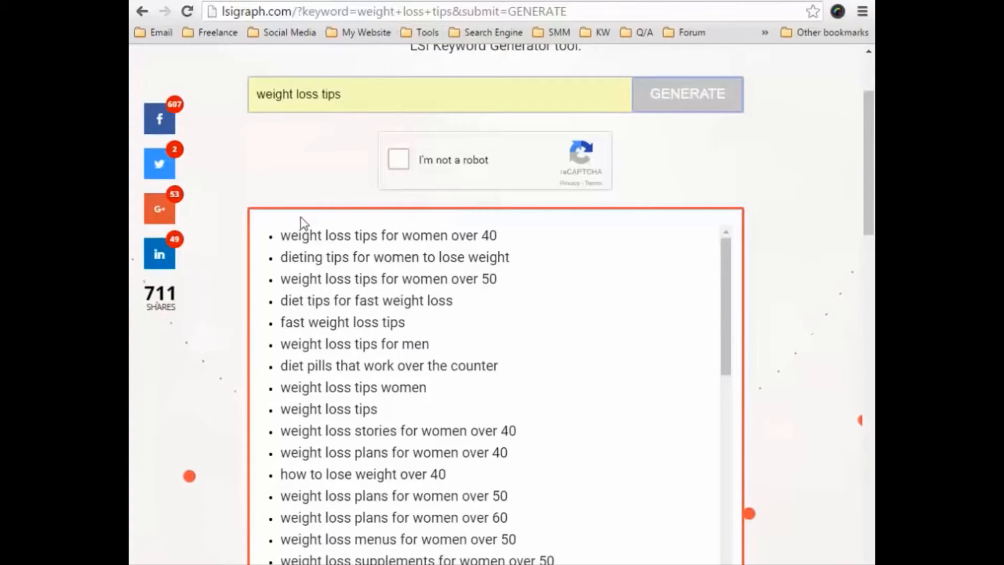
scroll(309, 251, "down", 9)
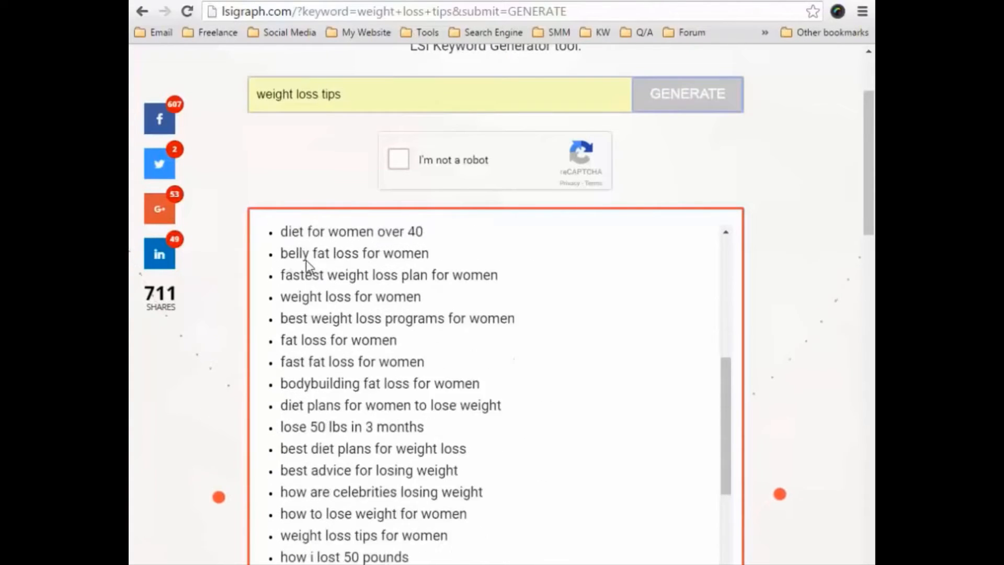
scroll(308, 267, "down", 8)
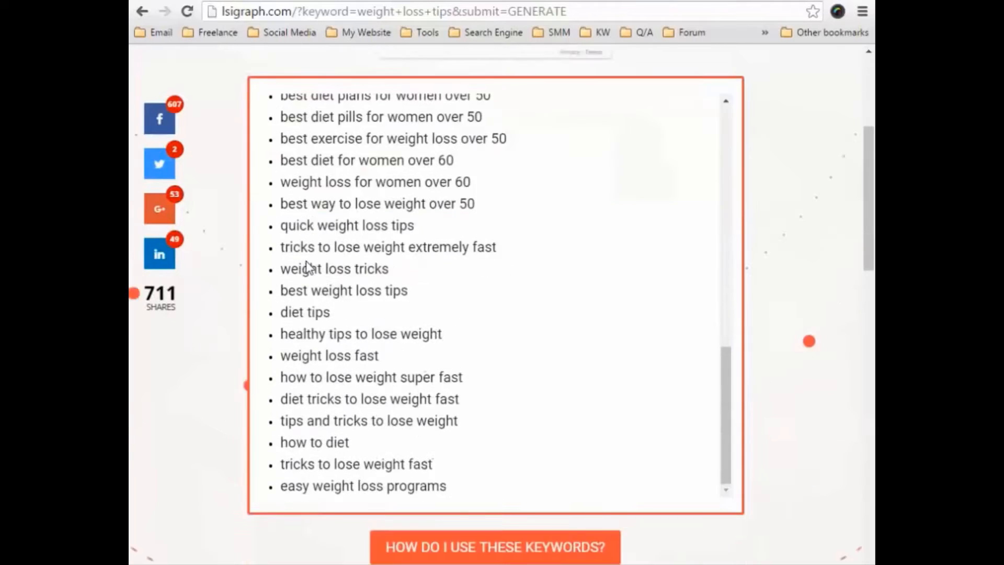